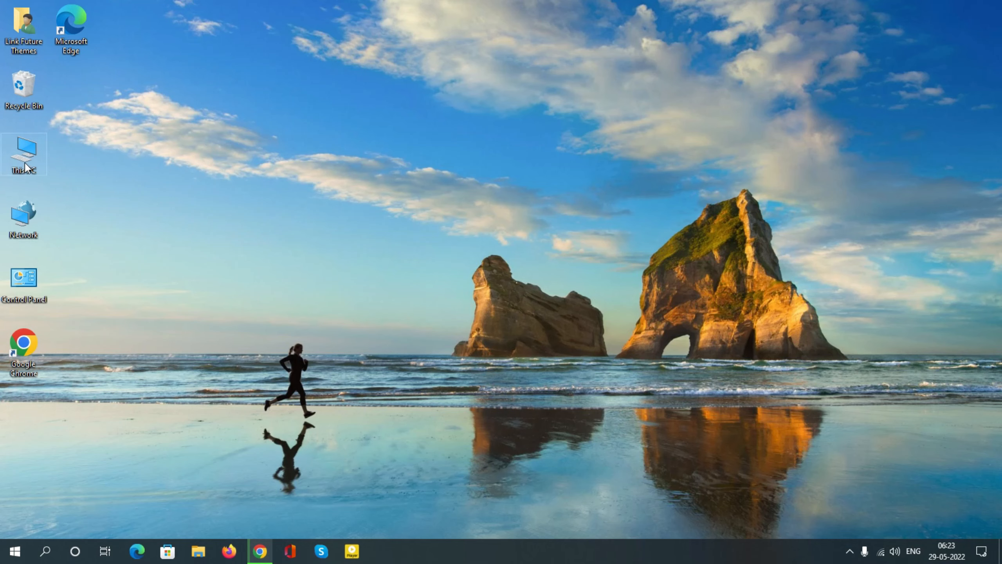
Move the ThemeTool application from Downloads to the root of Local Disk (C:), granting administrator permission for the move
double_click(38, 158)
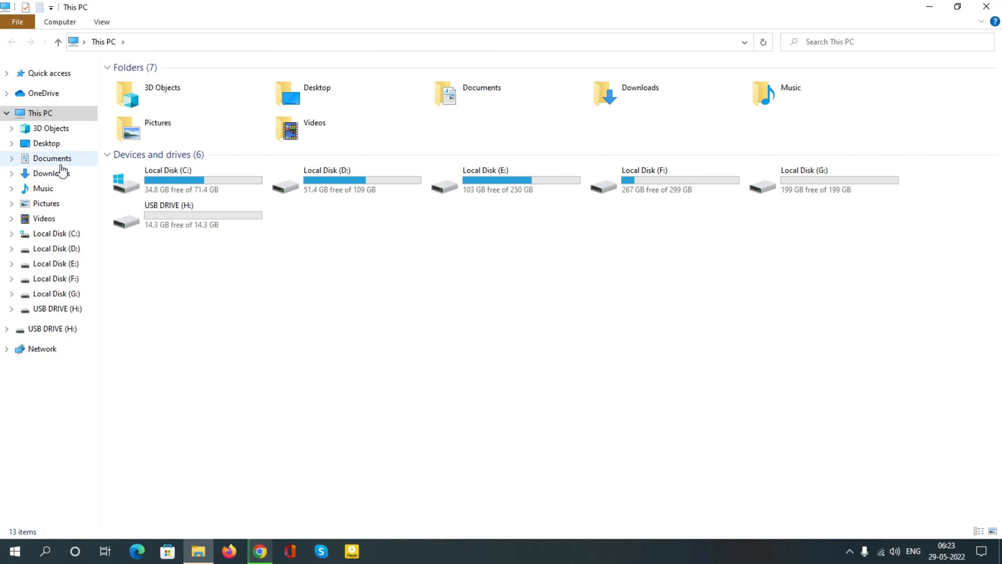
click(62, 177)
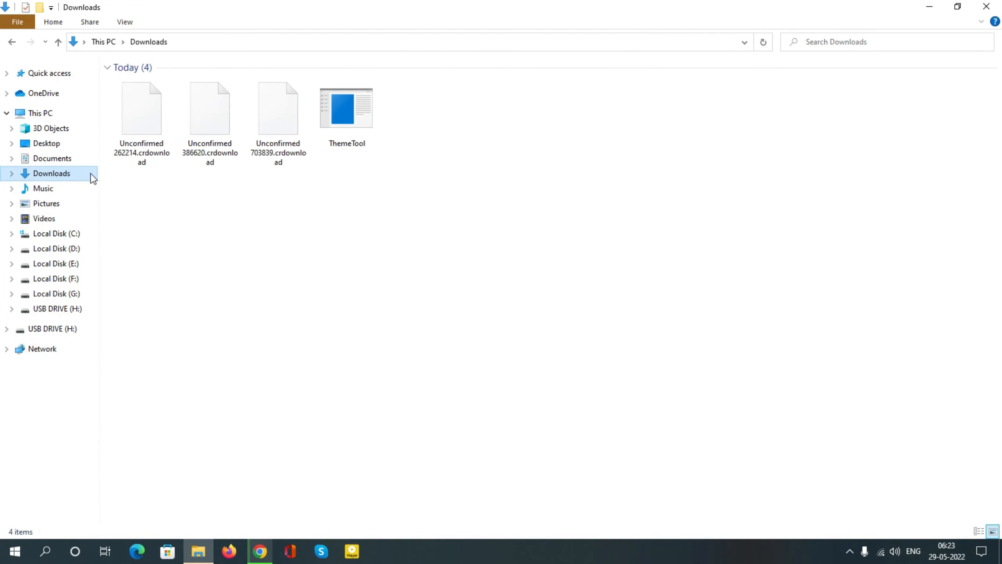
right_click(352, 121)
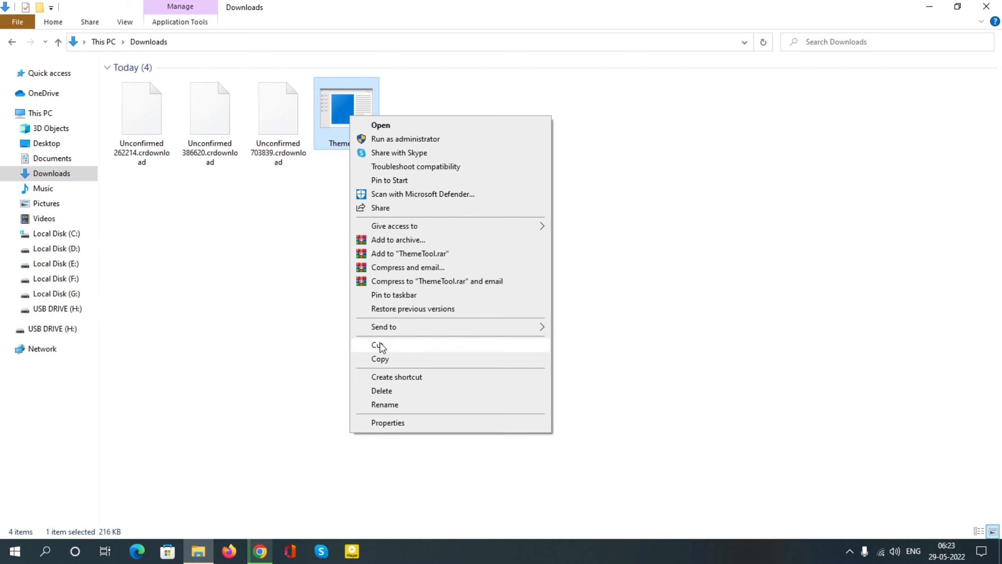
right_click(283, 112)
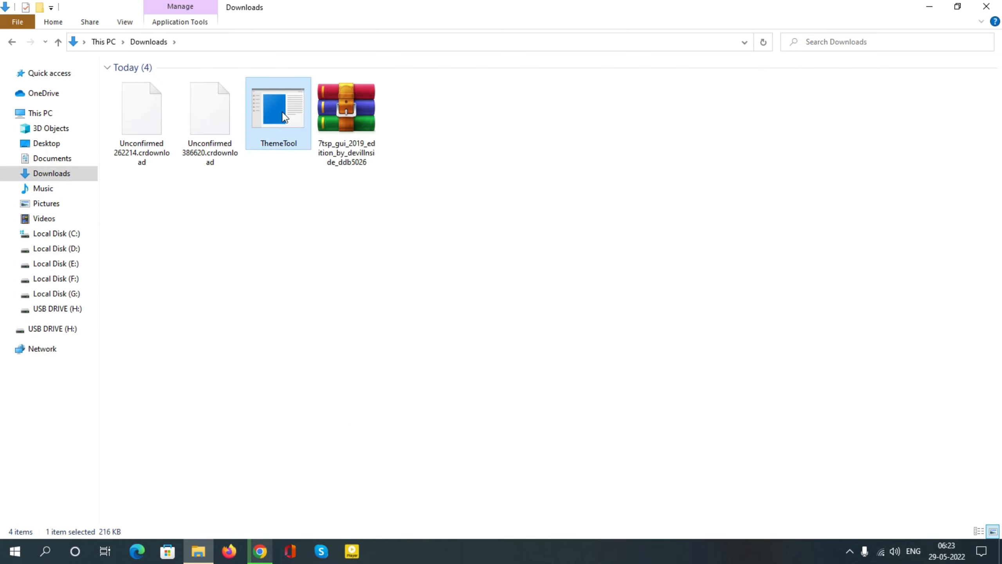
click(310, 341)
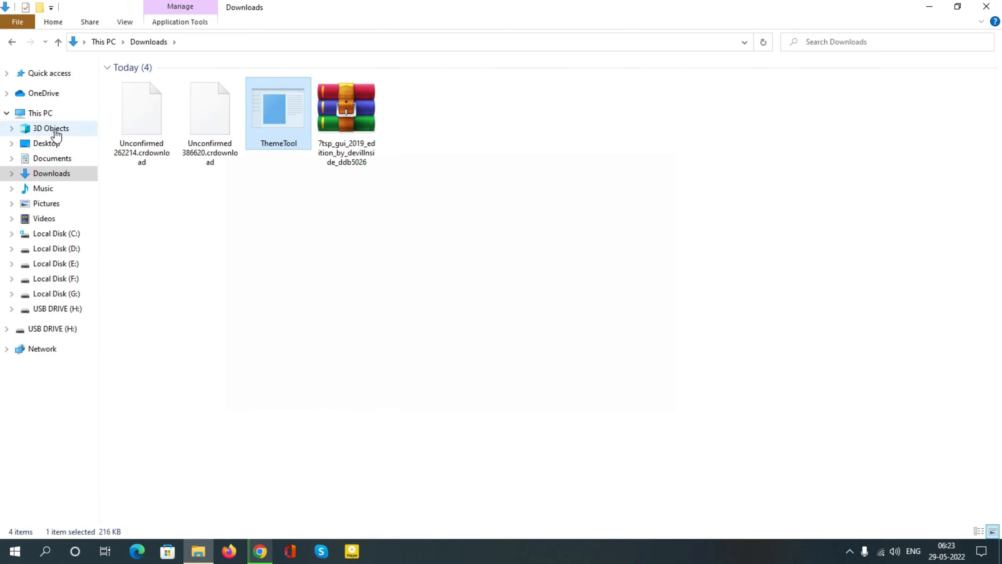
click(42, 117)
double_click(177, 188)
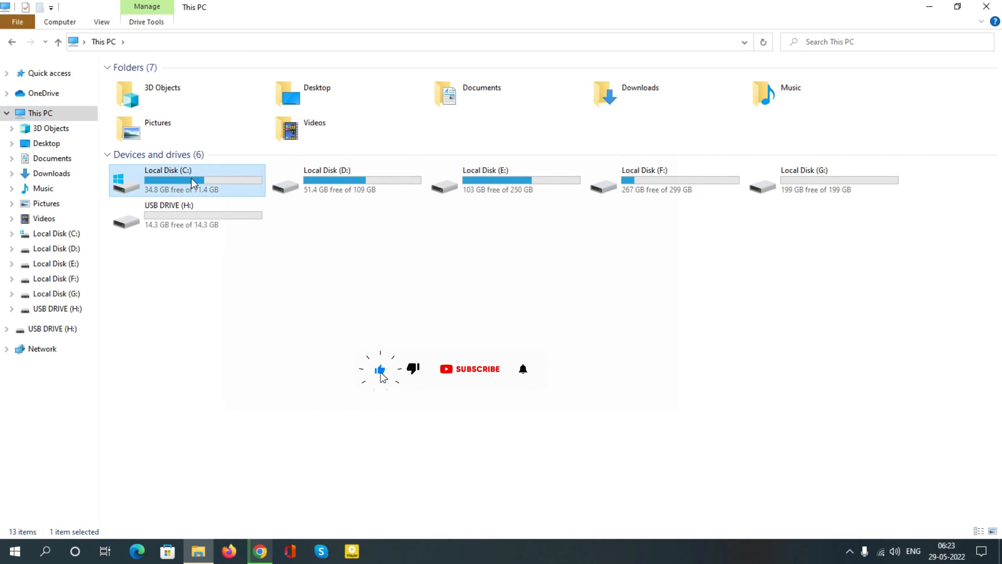
right_click(164, 189)
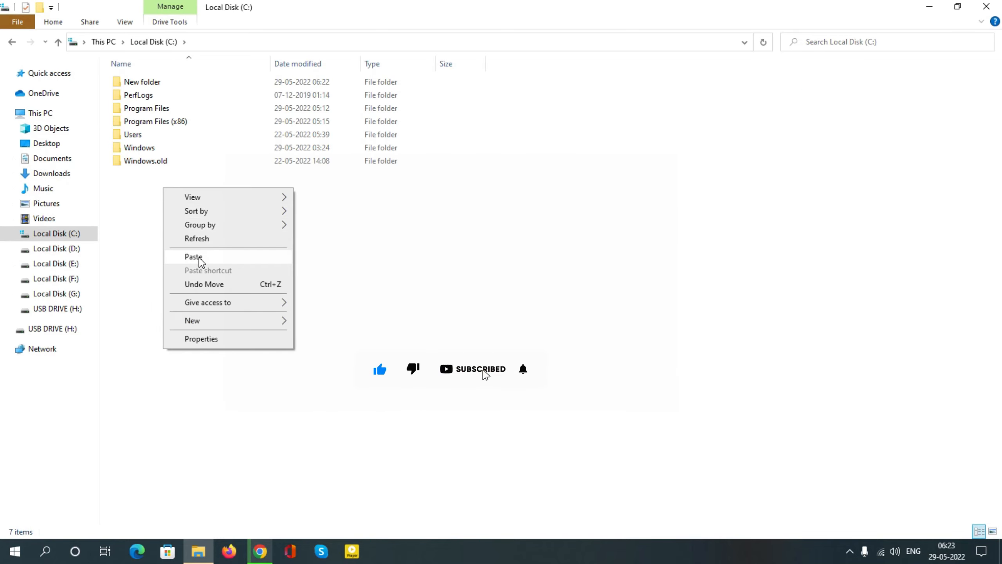
click(209, 257)
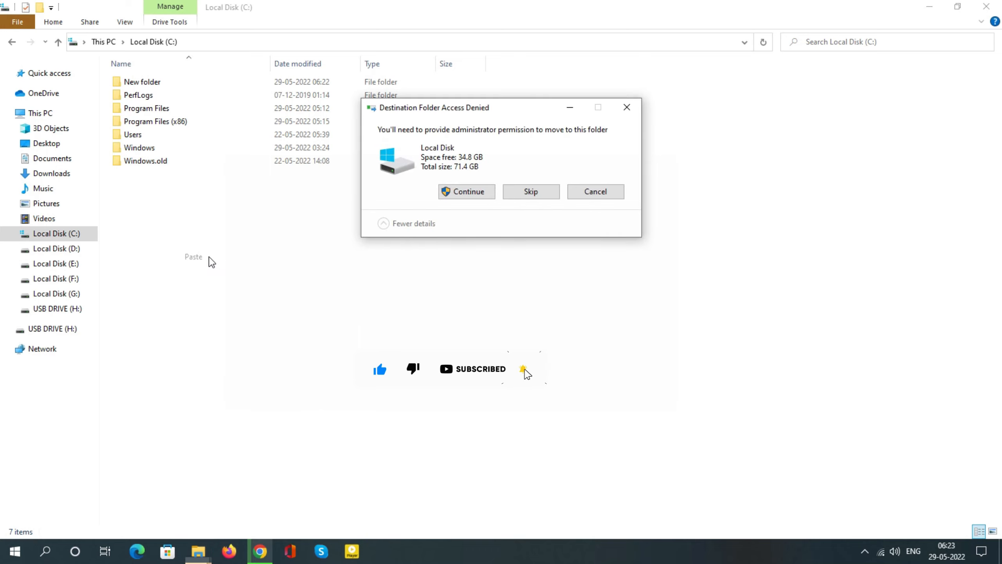
click(482, 193)
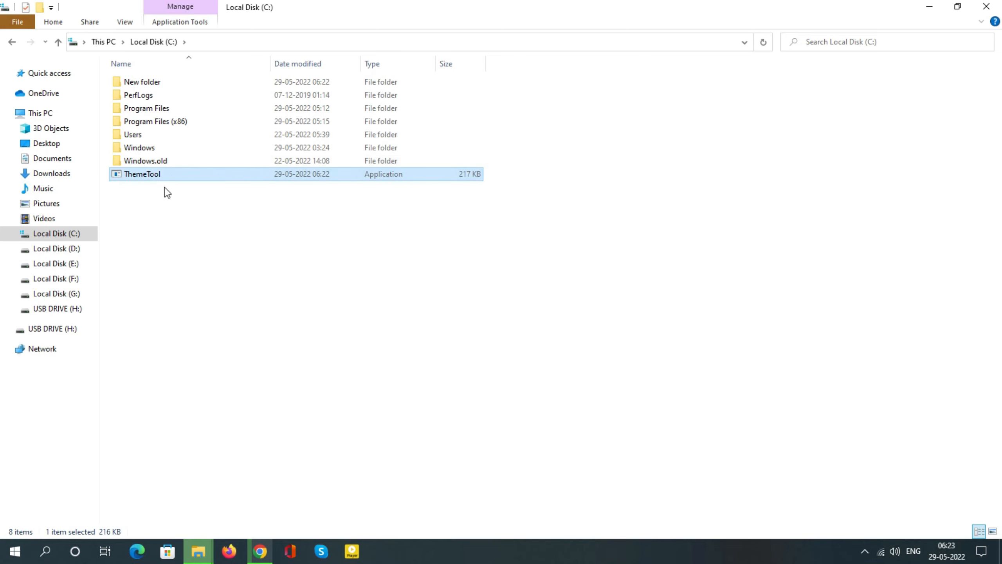
Run ThemeTool from Local Disk (C:) as administrator and agree to its license
right_click(172, 175)
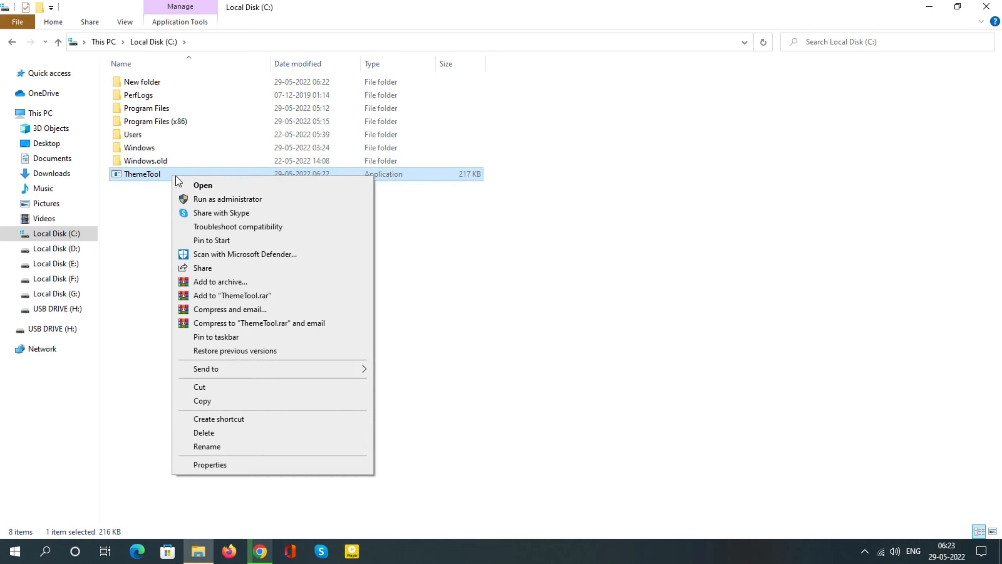
click(267, 199)
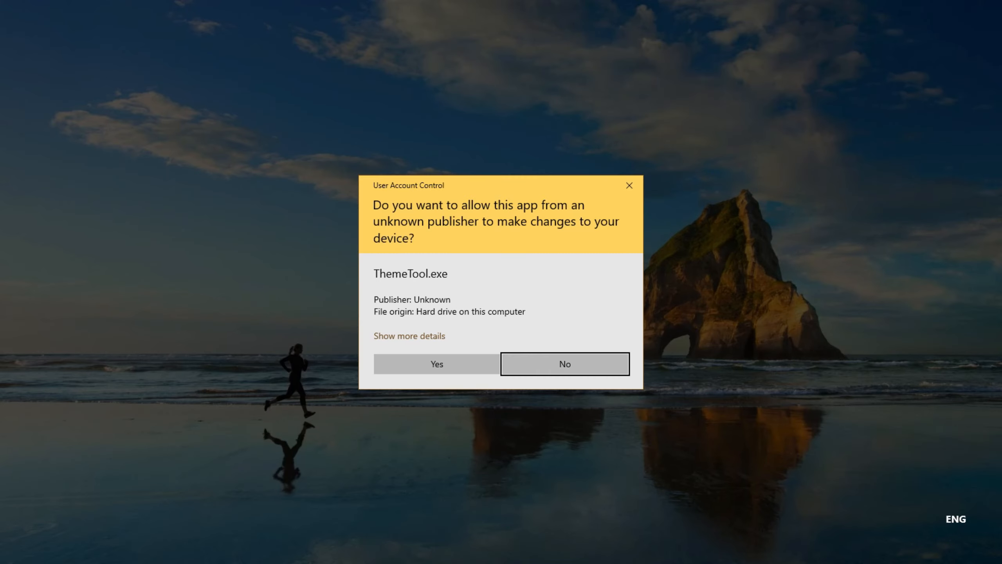
click(409, 370)
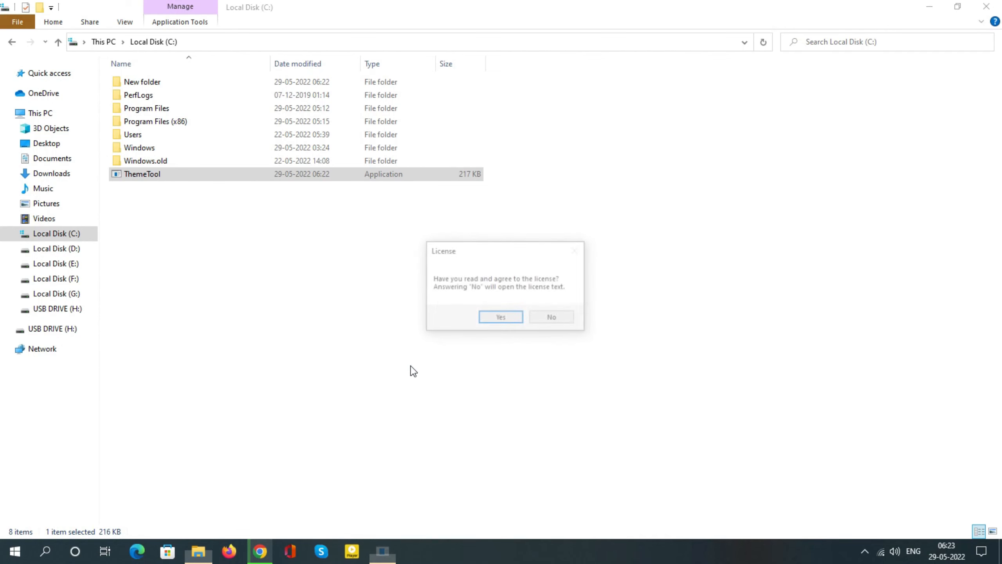
click(500, 318)
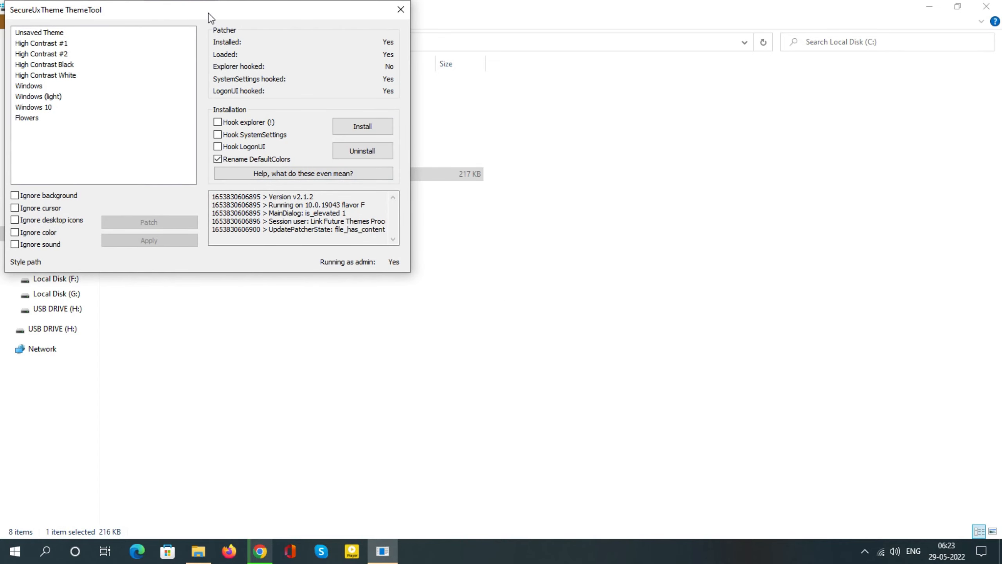
Install the SecureUxTheme patcher with Hook SystemSettings, Hook LogonUI and Rename DefaultColors enabled and Hook explorer left off
drag(208, 15, 368, 122)
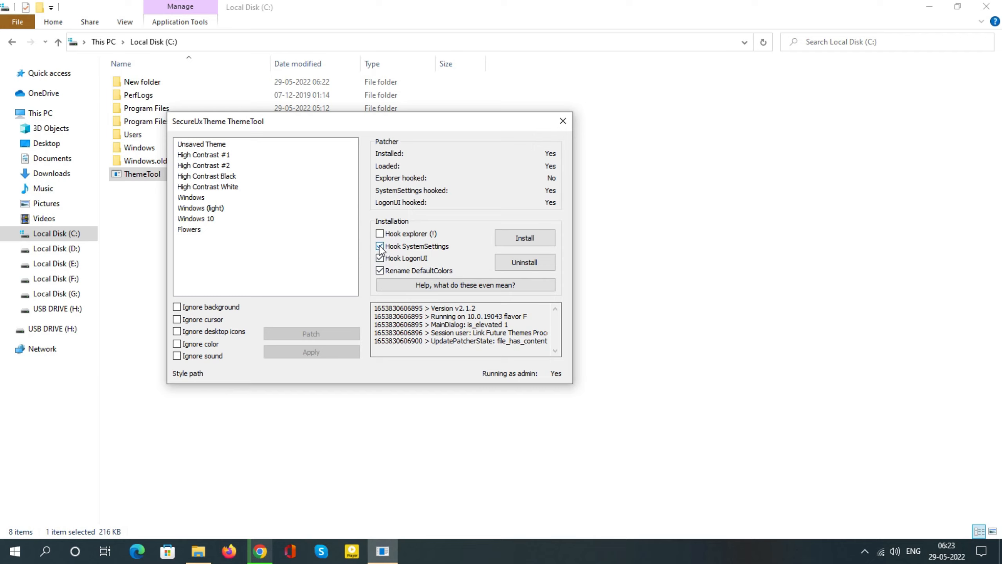
click(509, 238)
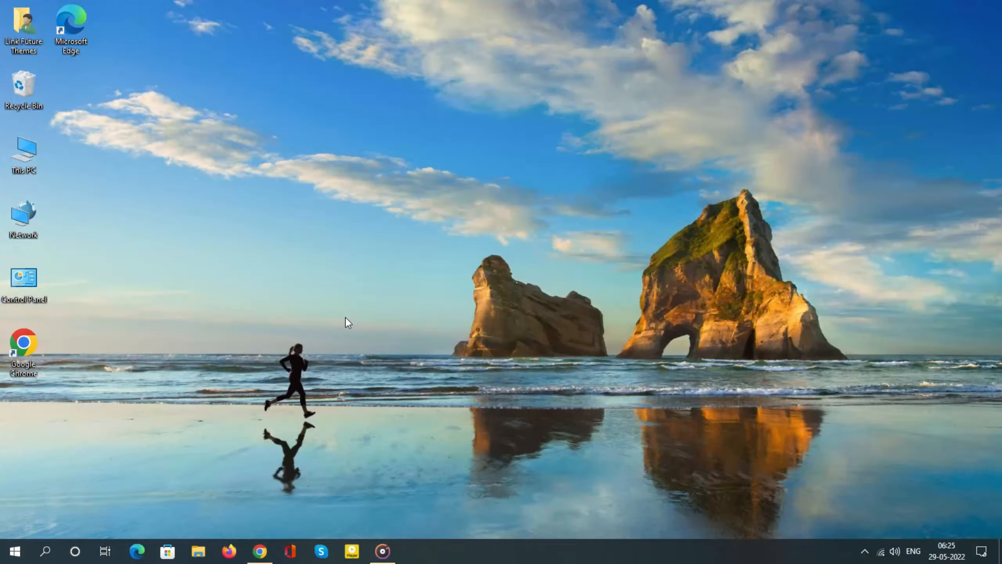
Extract the "Explorer theme for Windows 10 by niivu" archive in Downloads into its own folder of the same name
double_click(17, 155)
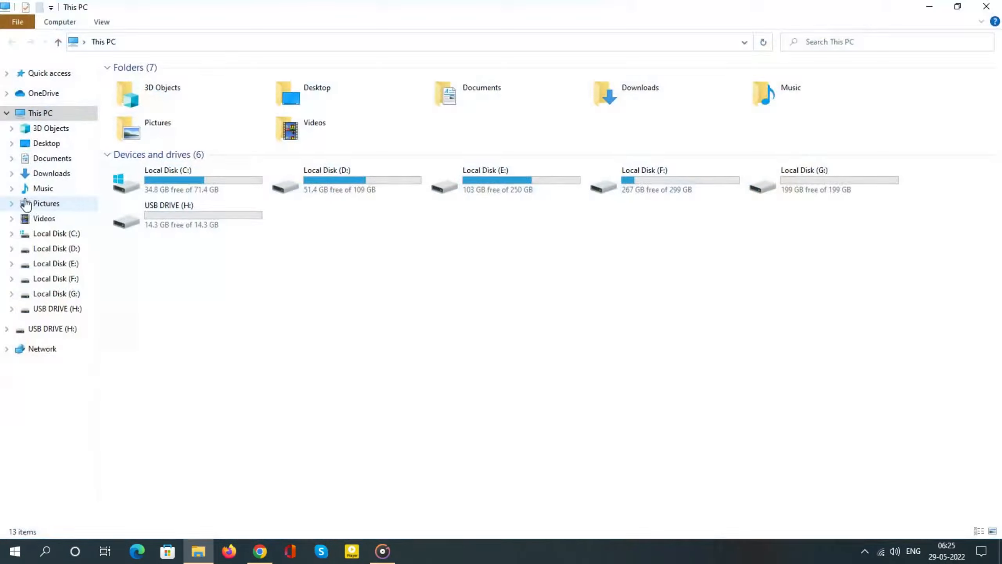
click(63, 173)
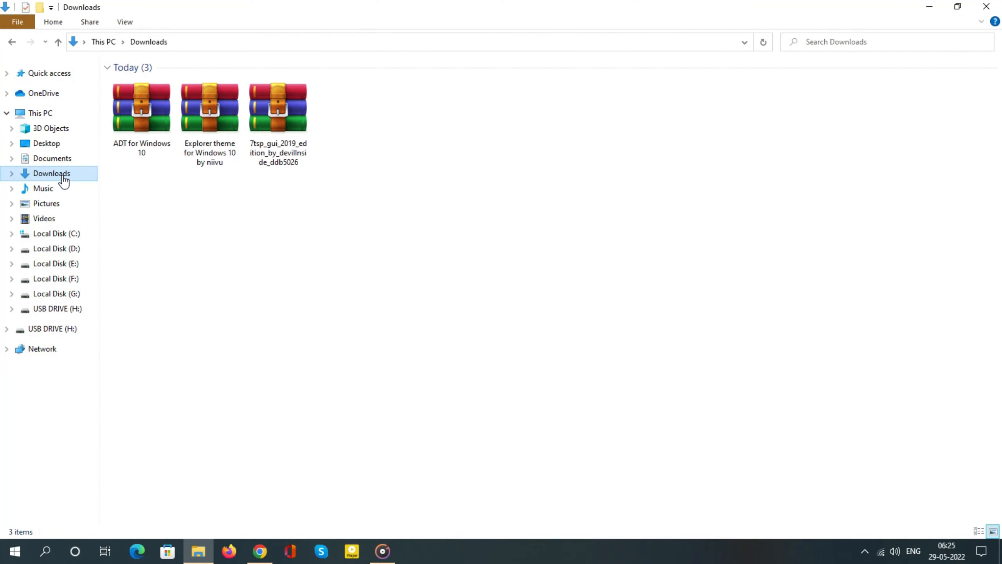
right_click(211, 126)
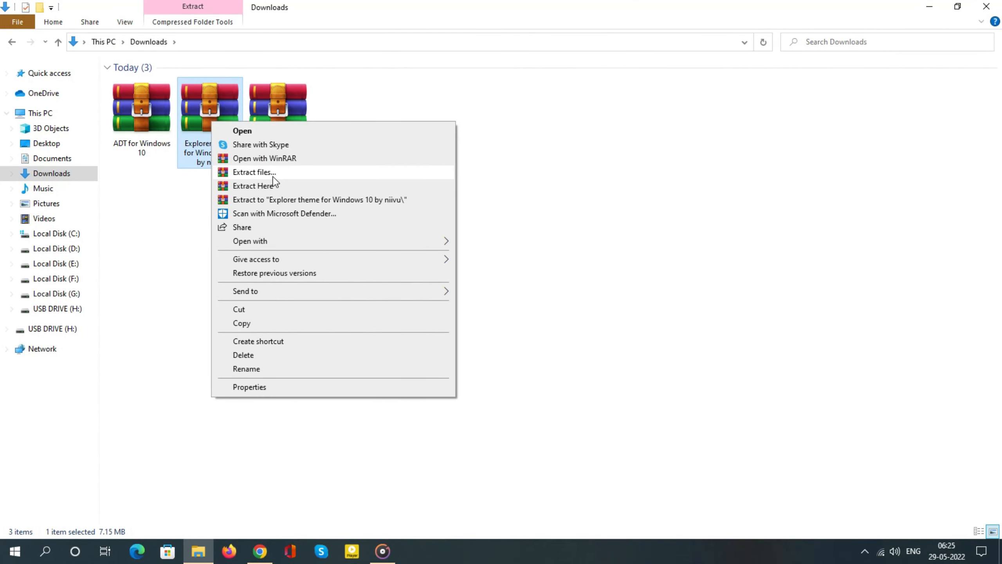
click(286, 175)
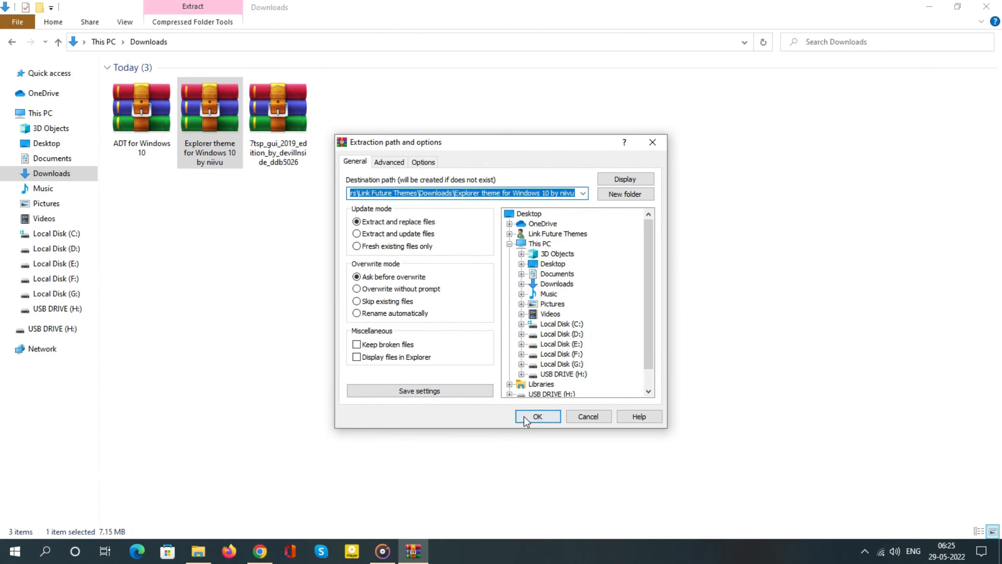
click(525, 416)
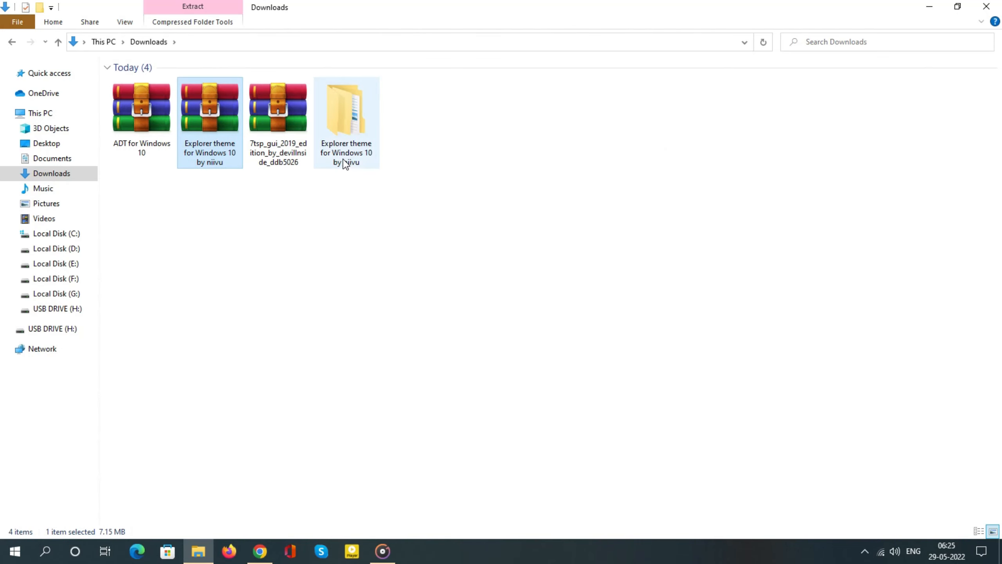
Copy all folders and theme files from the "Windows 10 Themes 1903-20H2" folder inside the extracted Explorer theme
double_click(345, 163)
click(228, 87)
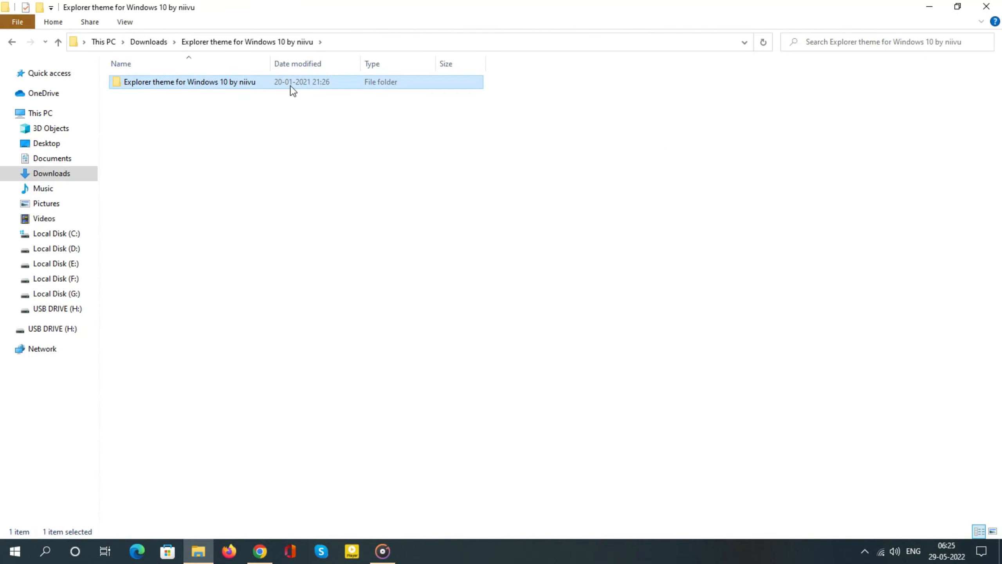
double_click(292, 90)
click(224, 124)
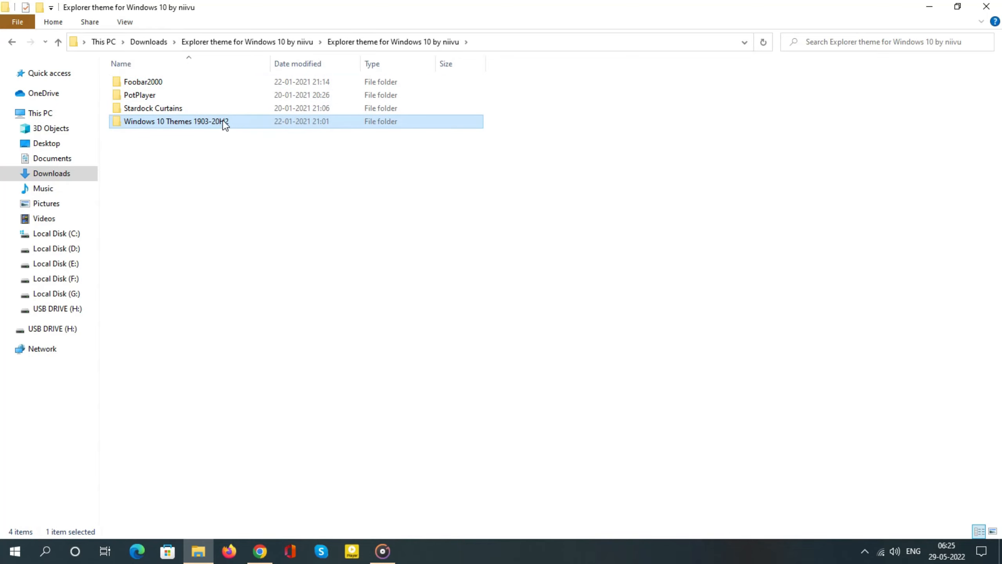
double_click(225, 123)
drag(200, 256, 167, 78)
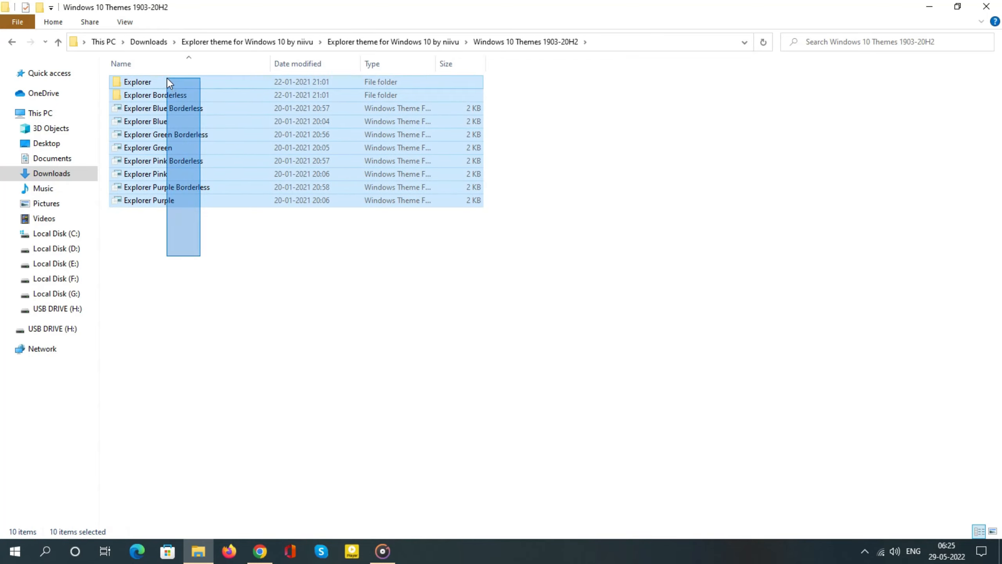
right_click(209, 85)
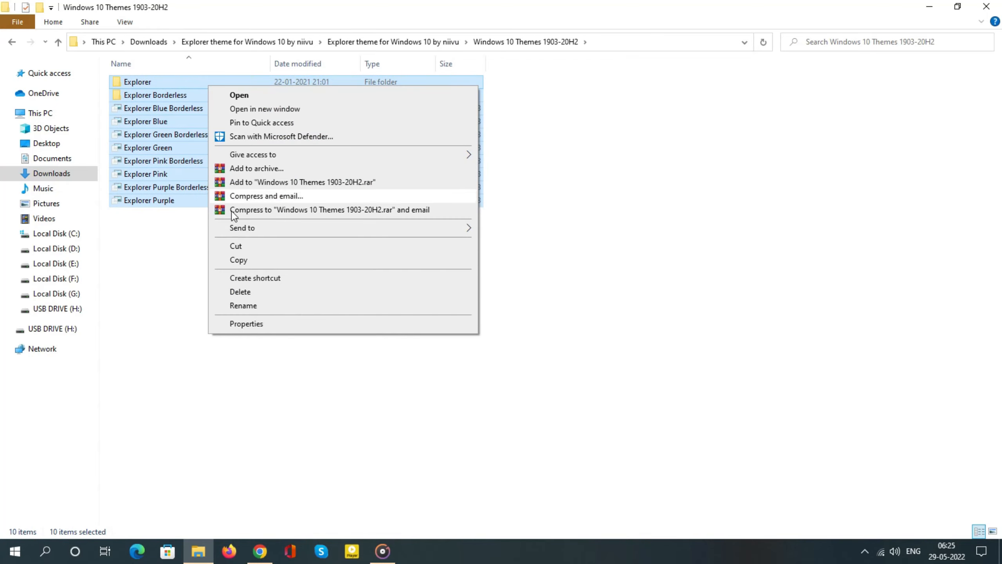
click(239, 260)
Paste the copied theme files into C:\Windows\Resources\Themes, granting administrator permission for all items
click(40, 113)
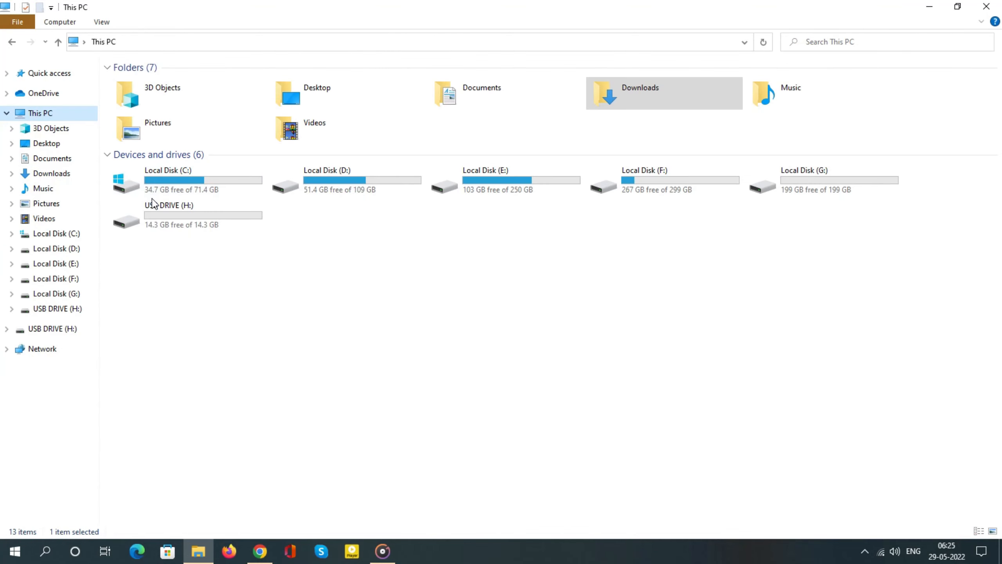
double_click(205, 184)
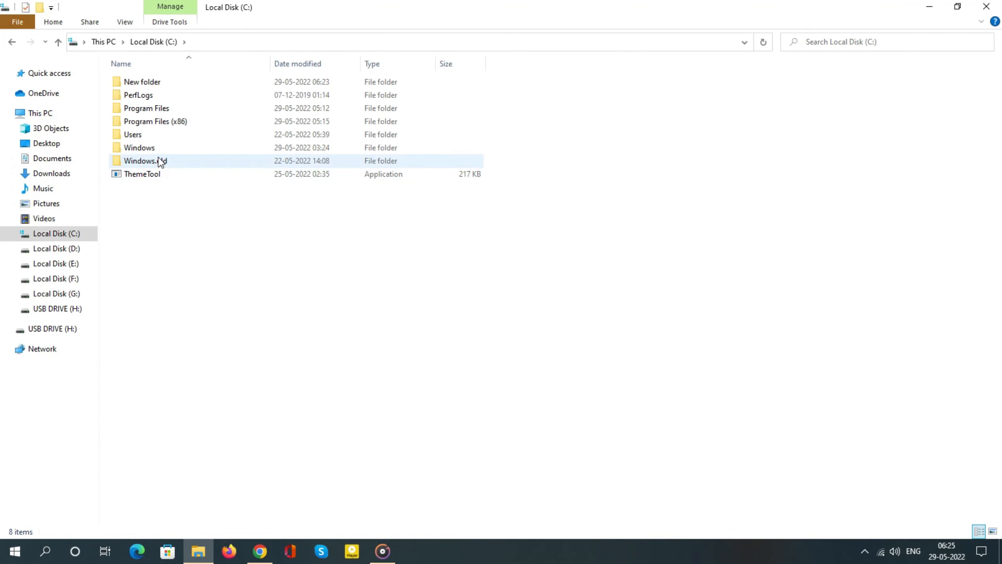
double_click(199, 148)
scroll(174, 276, down, 10)
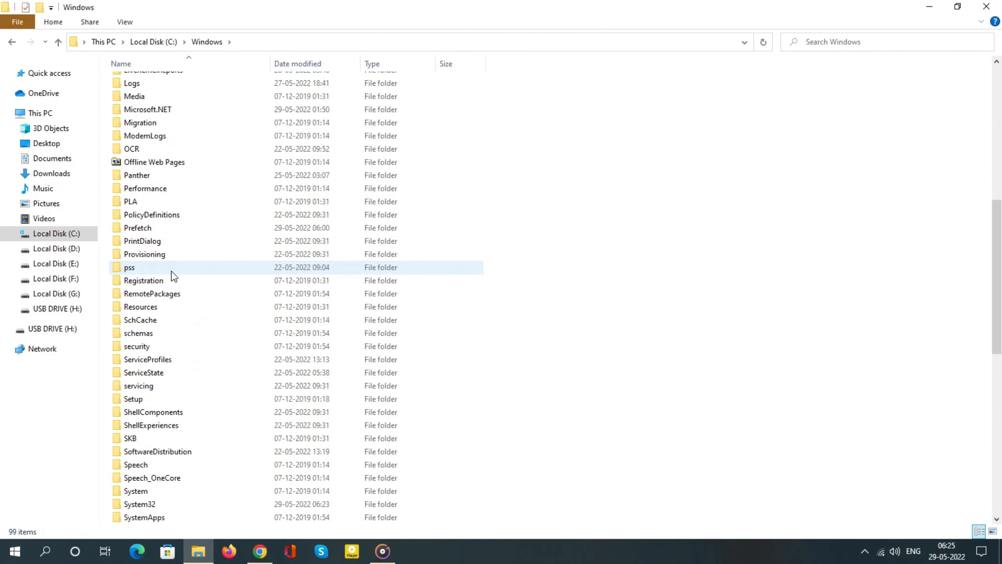
scroll(162, 277, down, 4)
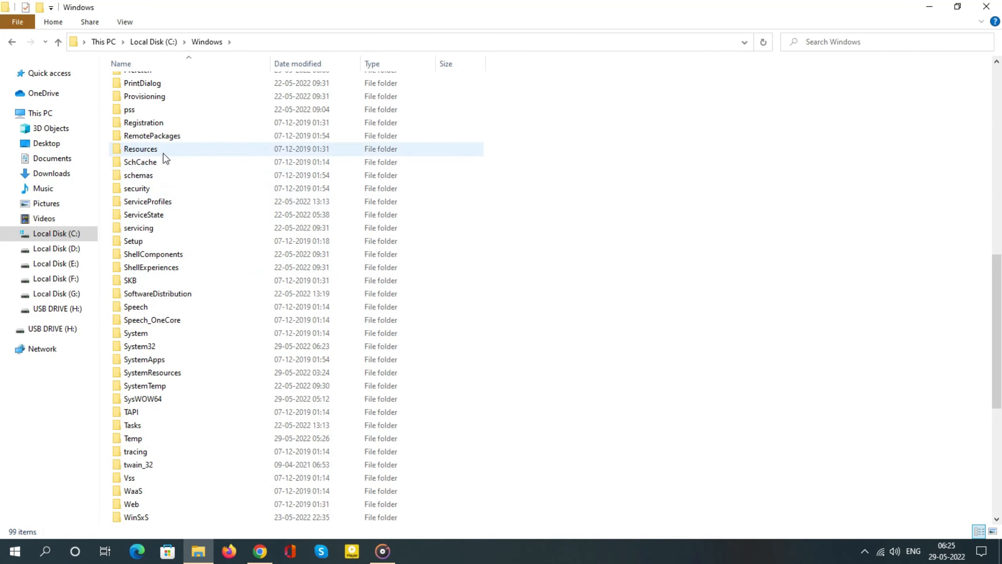
click(222, 150)
double_click(222, 150)
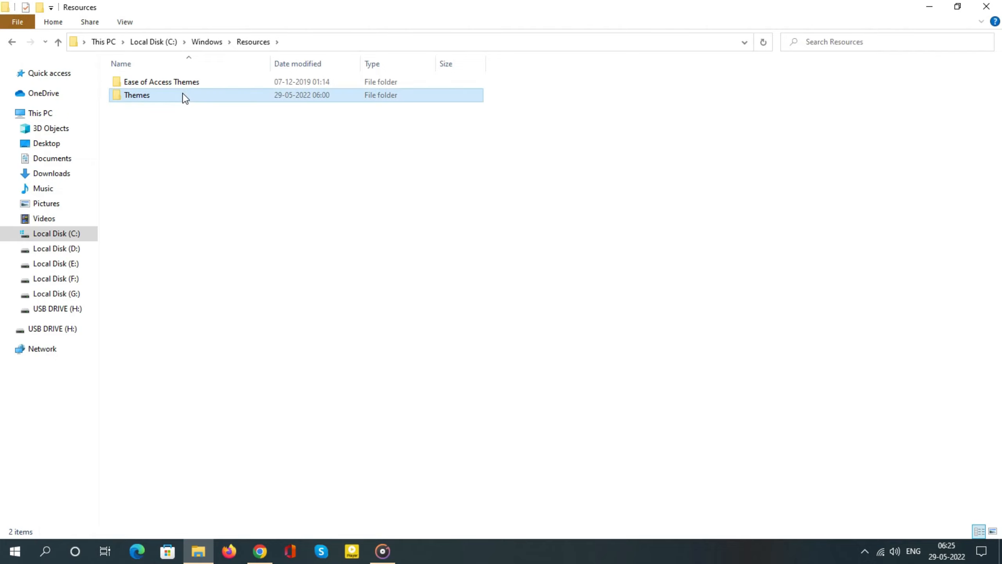
click(219, 95)
double_click(219, 95)
right_click(236, 243)
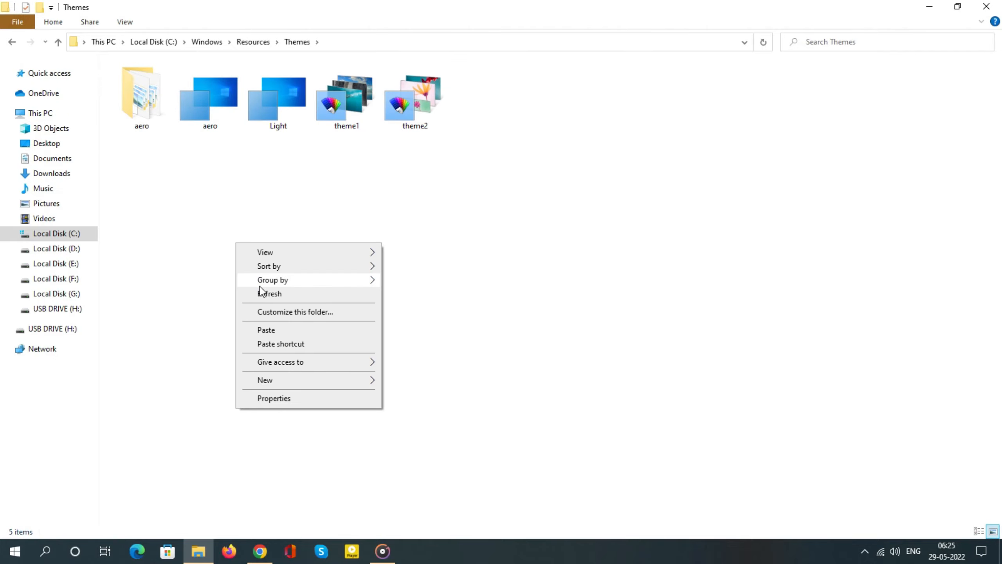
click(272, 331)
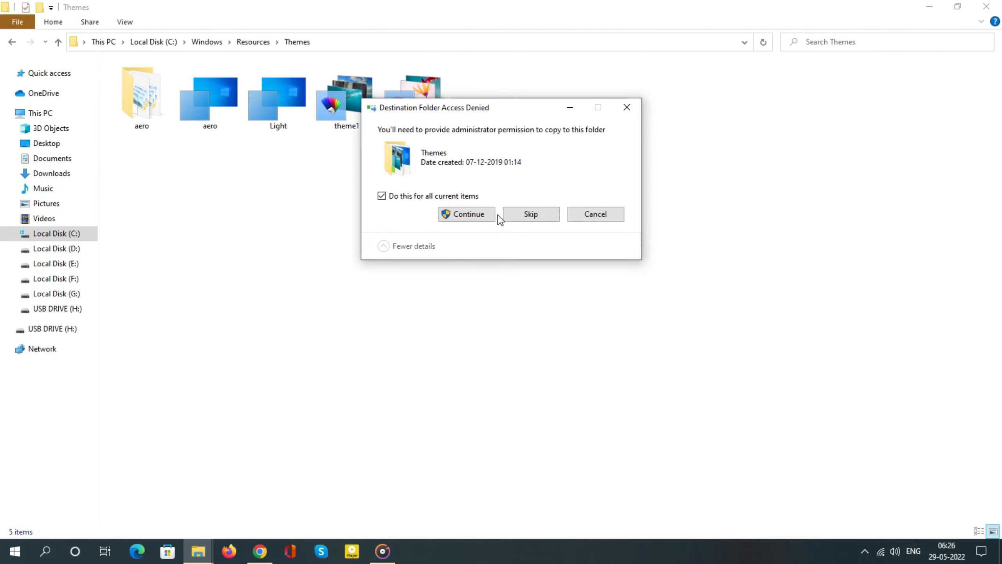
click(485, 217)
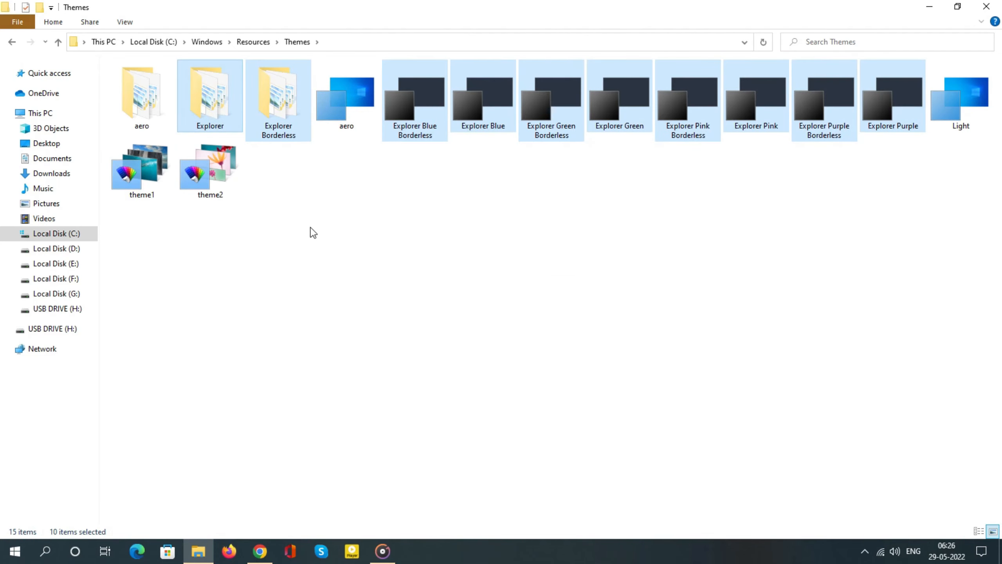
Run ThemeTool from the root of Local Disk (C:) as administrator and accept its license
click(38, 113)
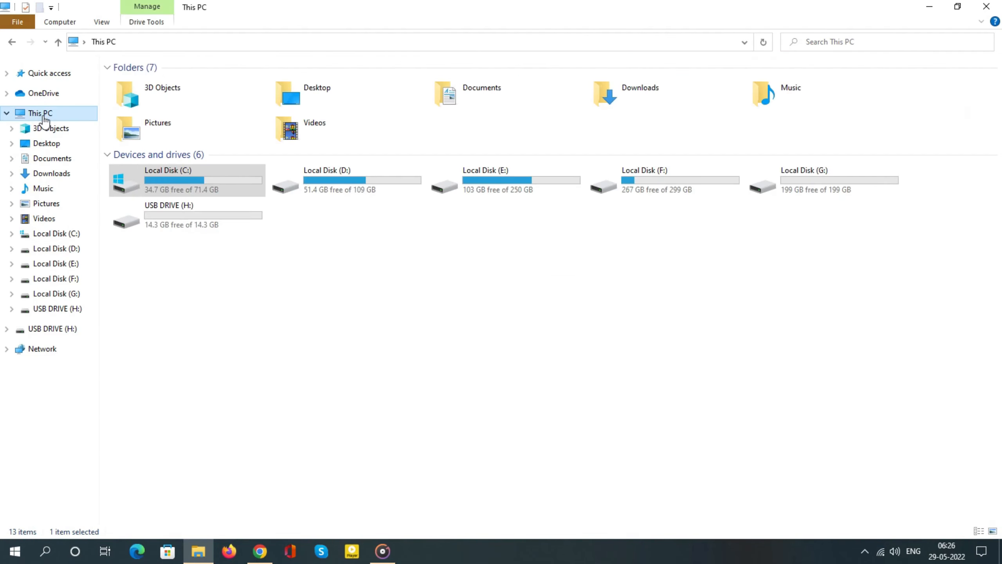
double_click(178, 185)
click(158, 177)
right_click(157, 178)
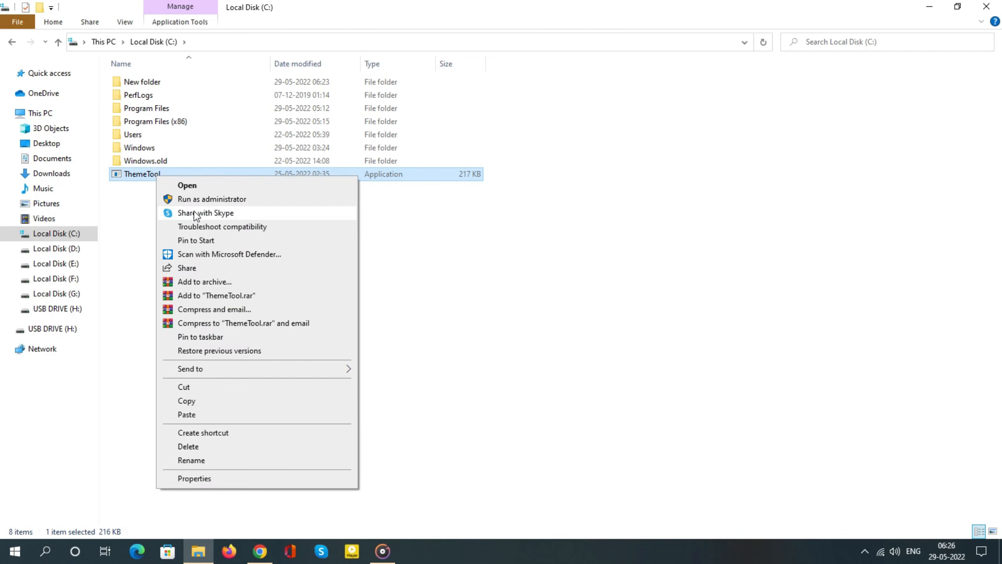
click(185, 197)
click(411, 367)
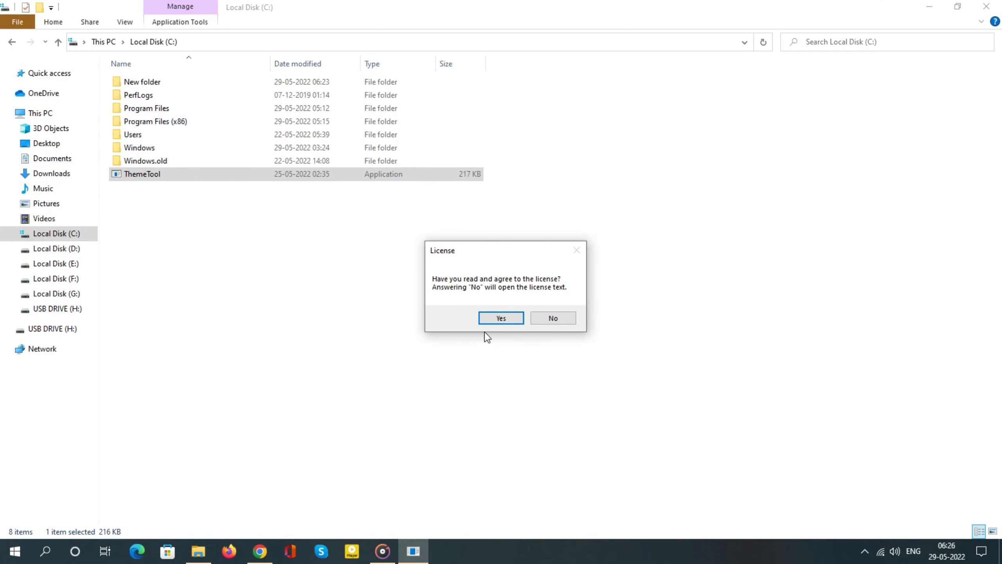
click(491, 319)
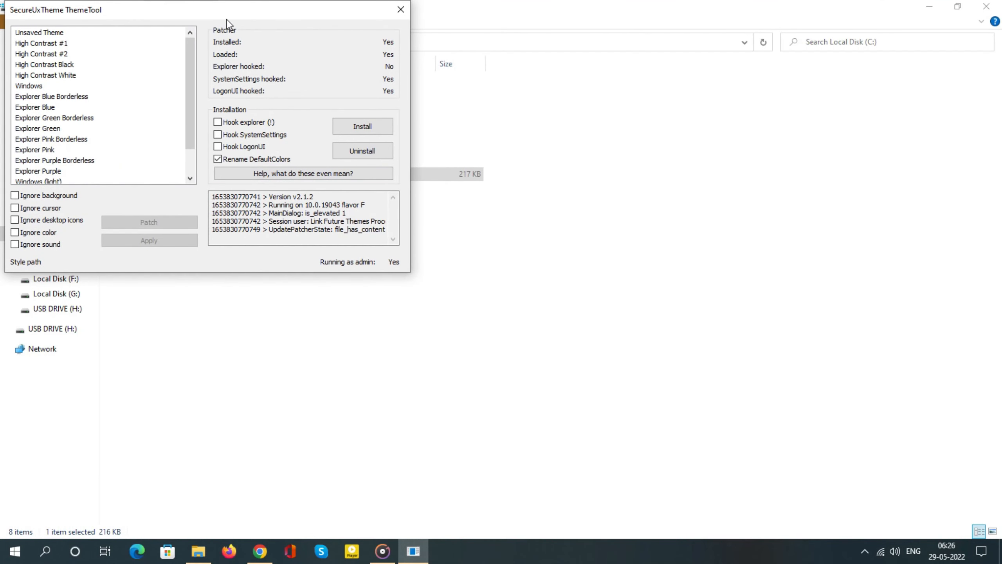
drag(227, 20, 534, 124)
Patch the Explorer Blue Borderless, Explorer Blue, Explorer Green Borderless and Explorer Green themes
click(355, 201)
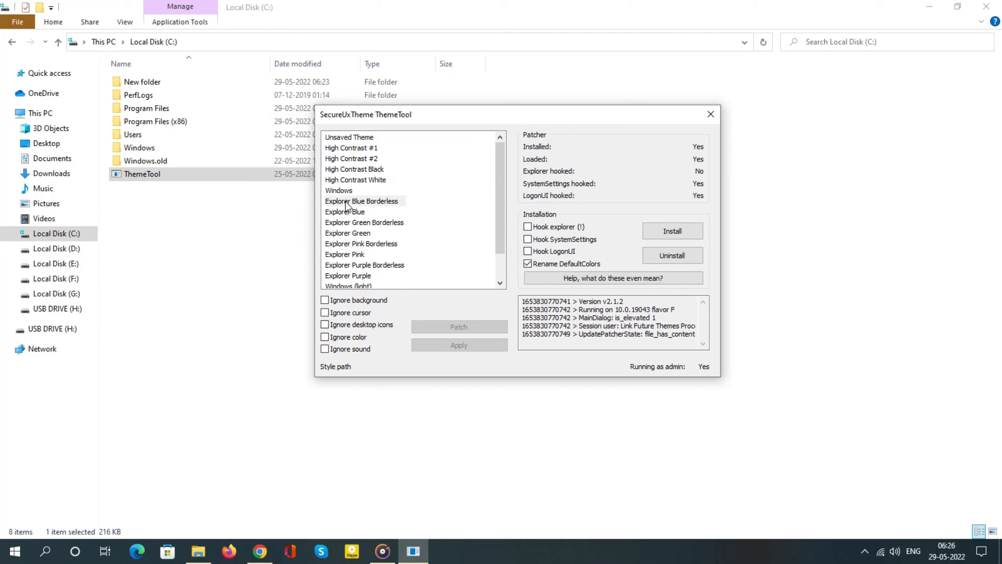
click(438, 328)
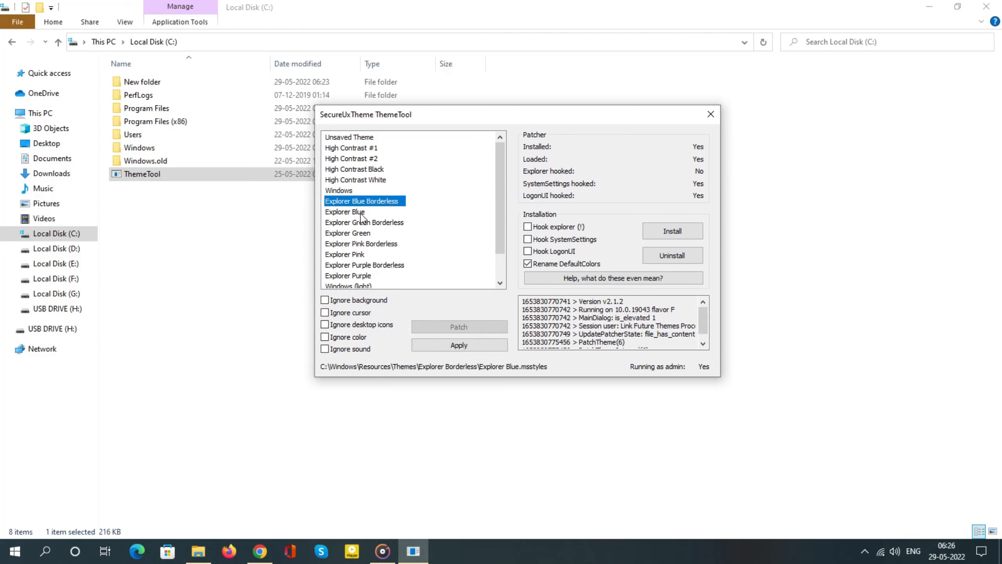
click(436, 323)
click(375, 223)
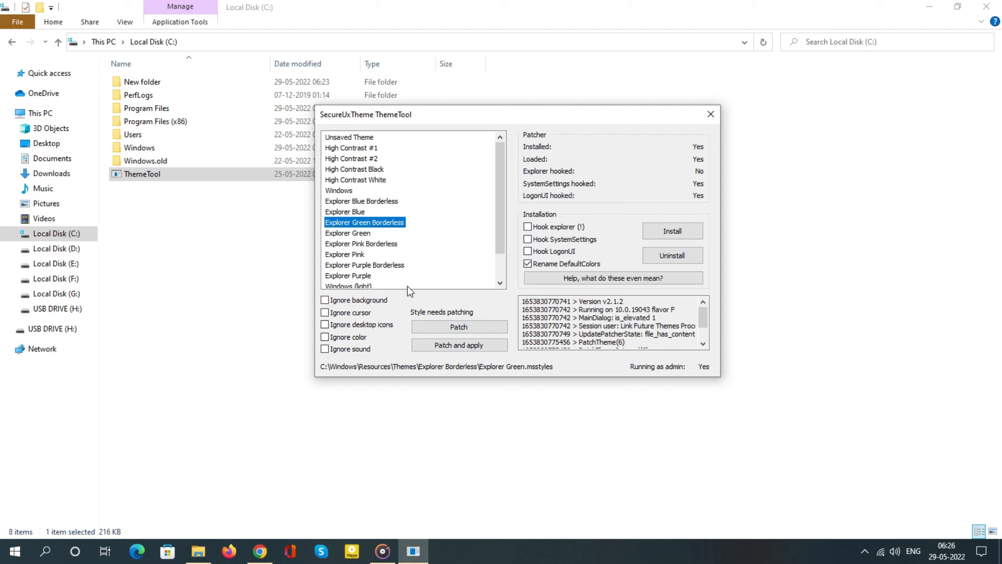
click(428, 326)
click(373, 234)
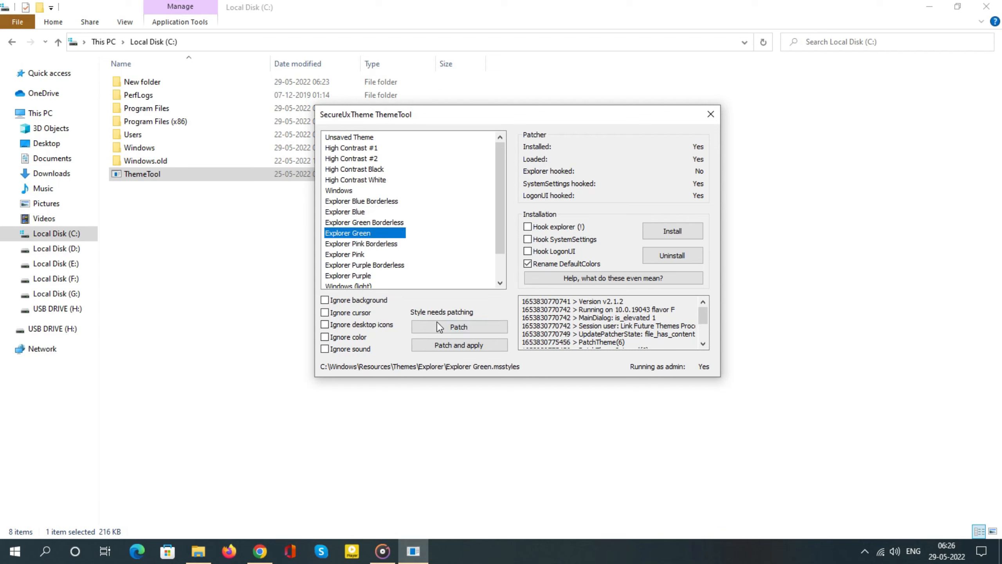
click(439, 325)
Patch the Explorer Pink Borderless, Explorer Pink, Explorer Purple Borderless and Explorer Purple themes
click(379, 244)
click(434, 326)
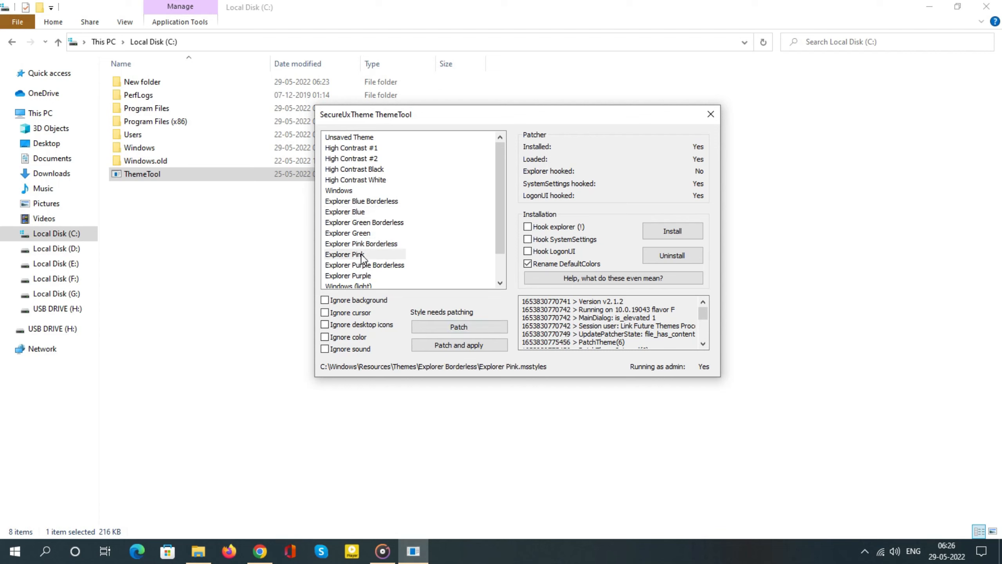
click(361, 254)
click(434, 328)
click(379, 265)
click(432, 328)
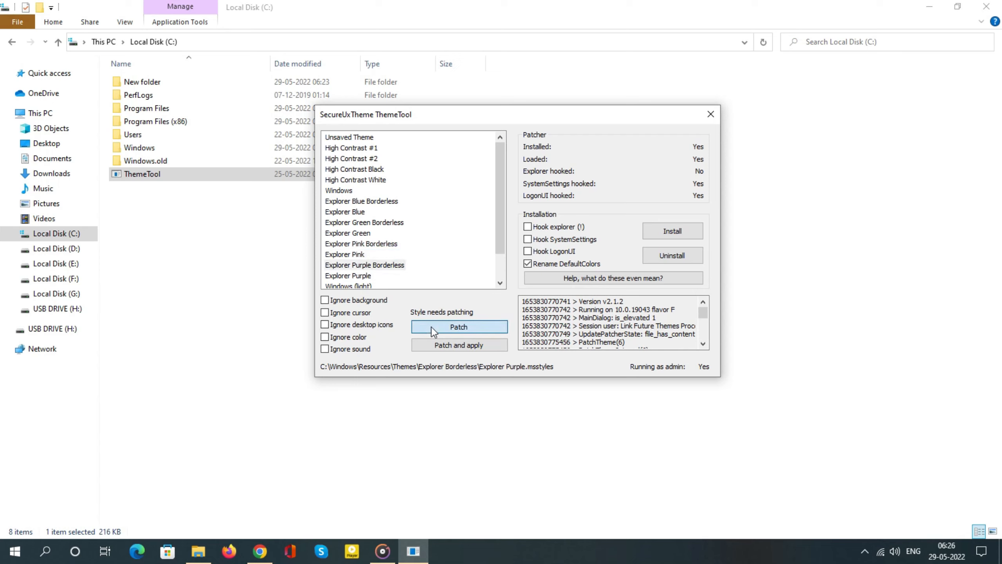
click(369, 276)
click(418, 328)
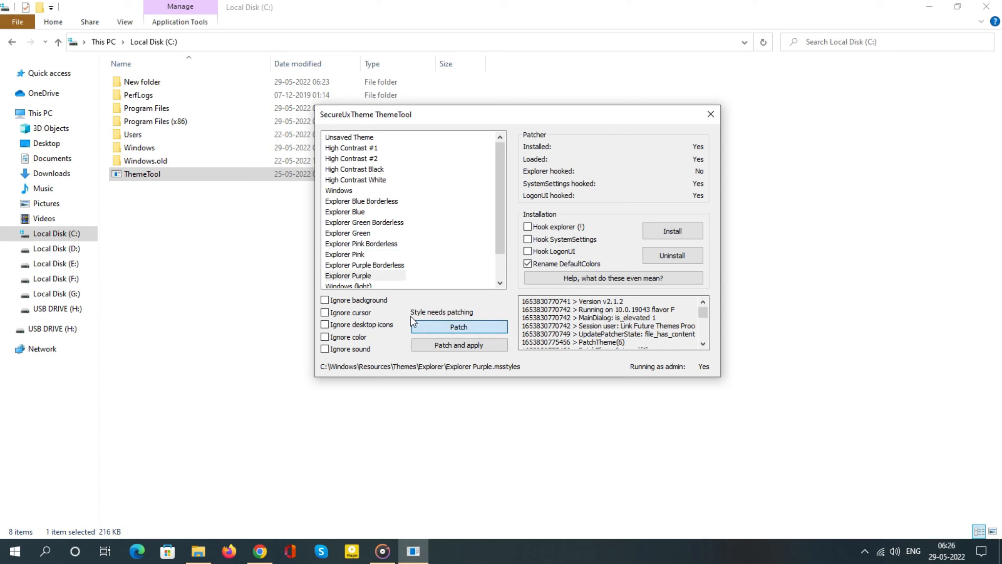
Apply the Explorer Pink theme, followed by the Explorer Blue theme
click(360, 255)
click(430, 343)
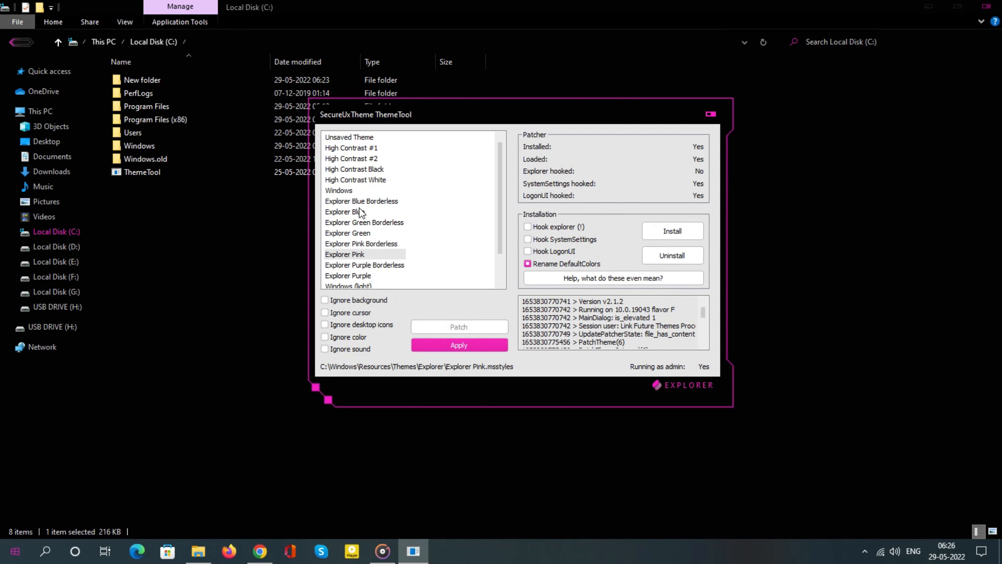
click(357, 213)
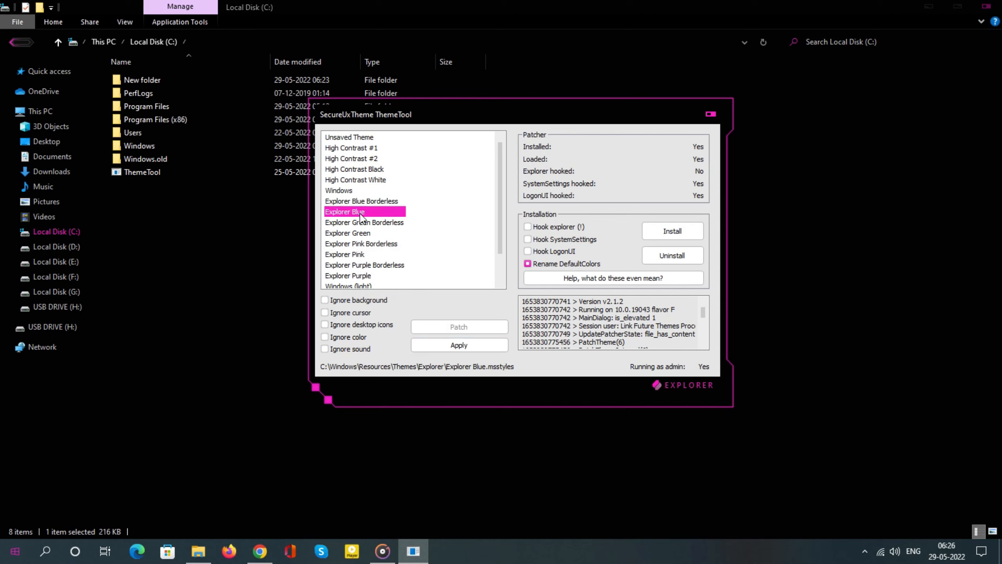
click(451, 346)
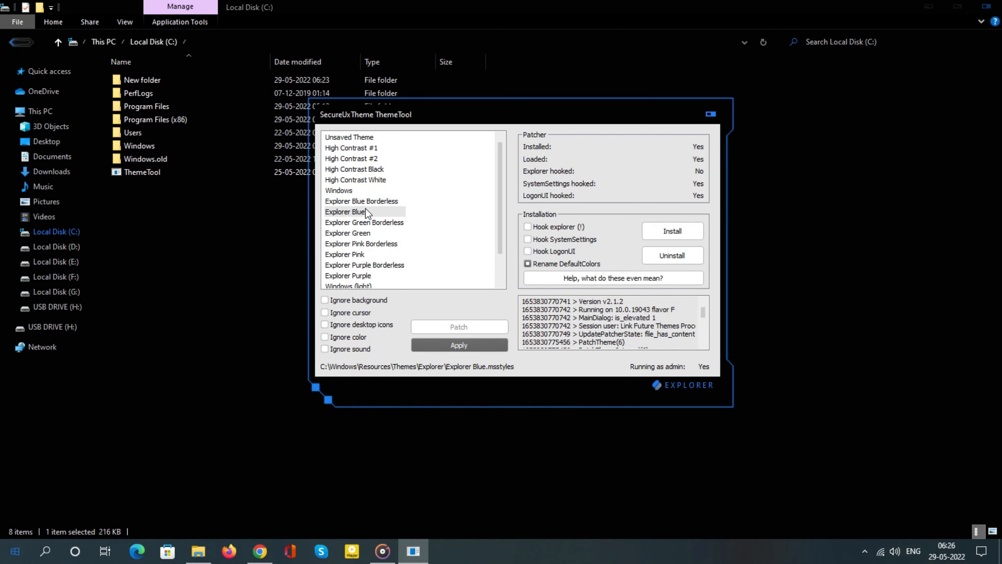
Apply the Explorer Blue Borderless theme and close ThemeTool
click(366, 201)
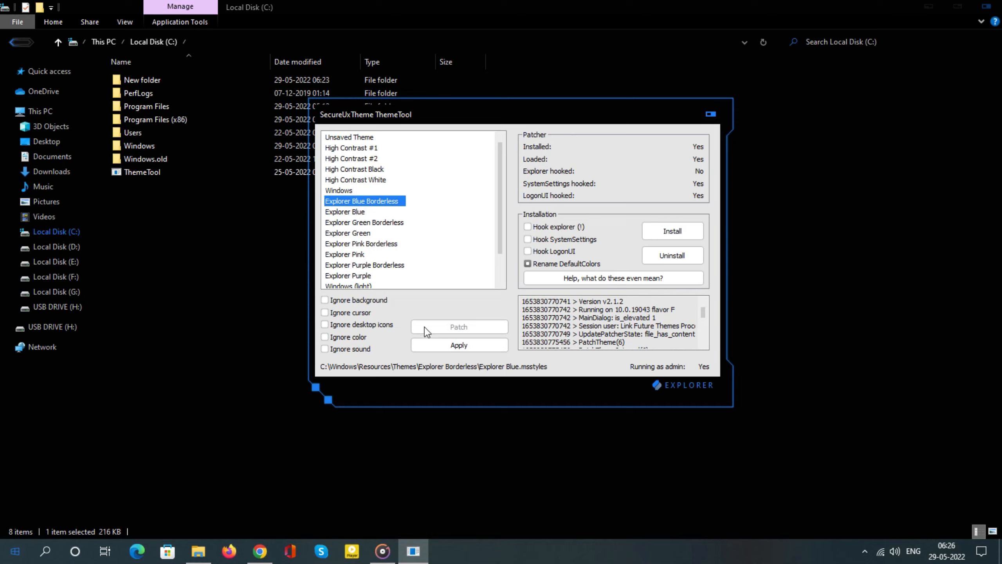
click(454, 346)
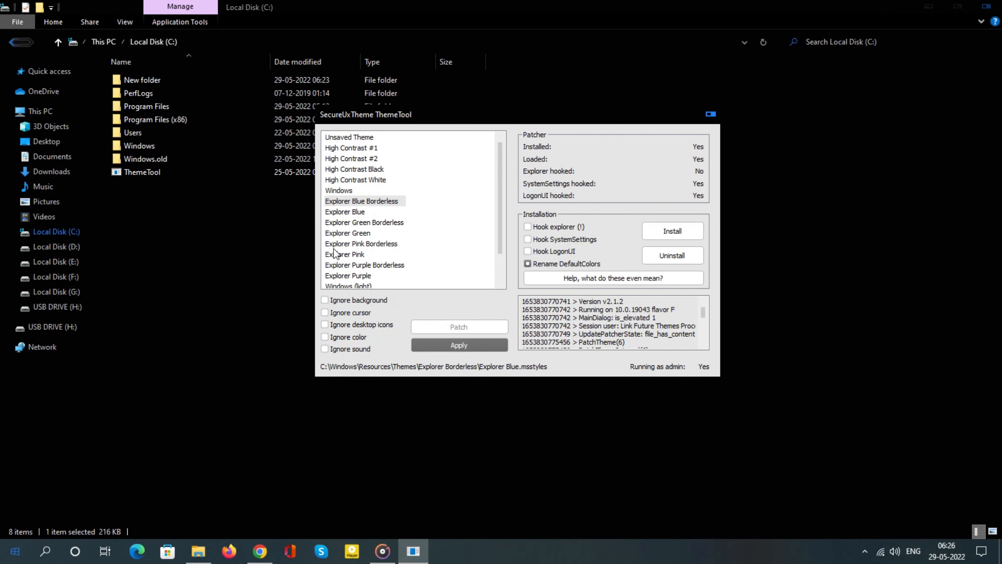
click(352, 214)
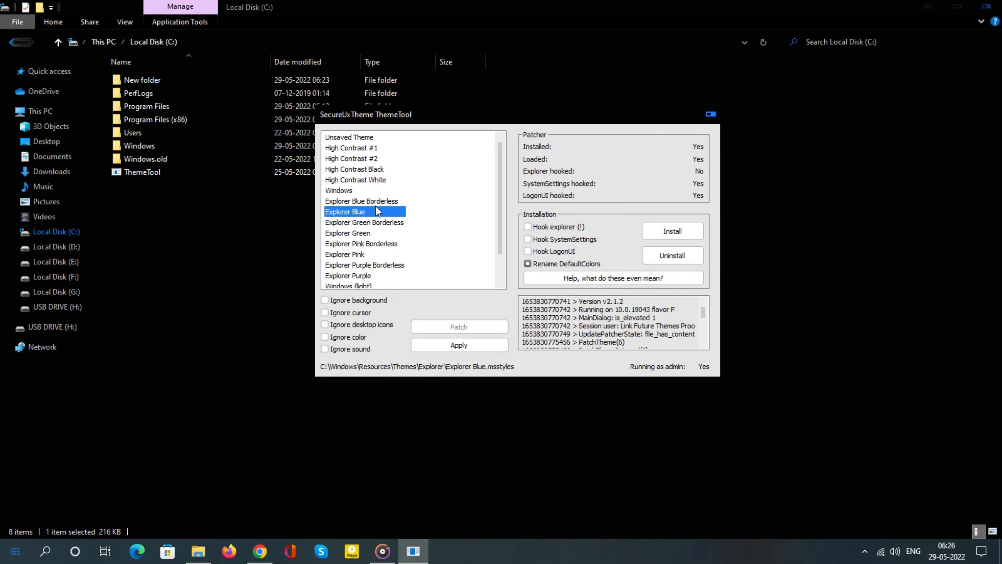
drag(532, 28, 134, 0)
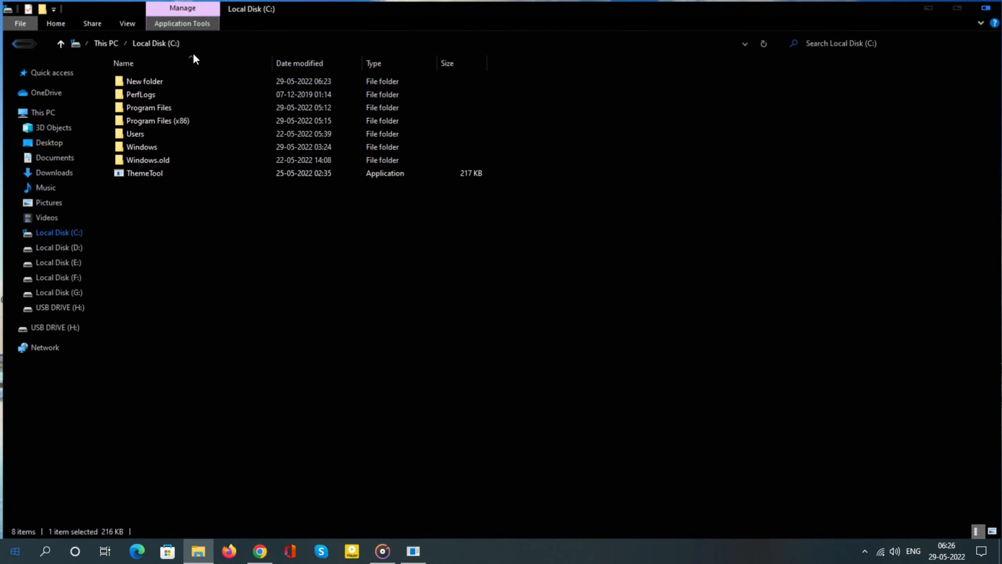
click(413, 552)
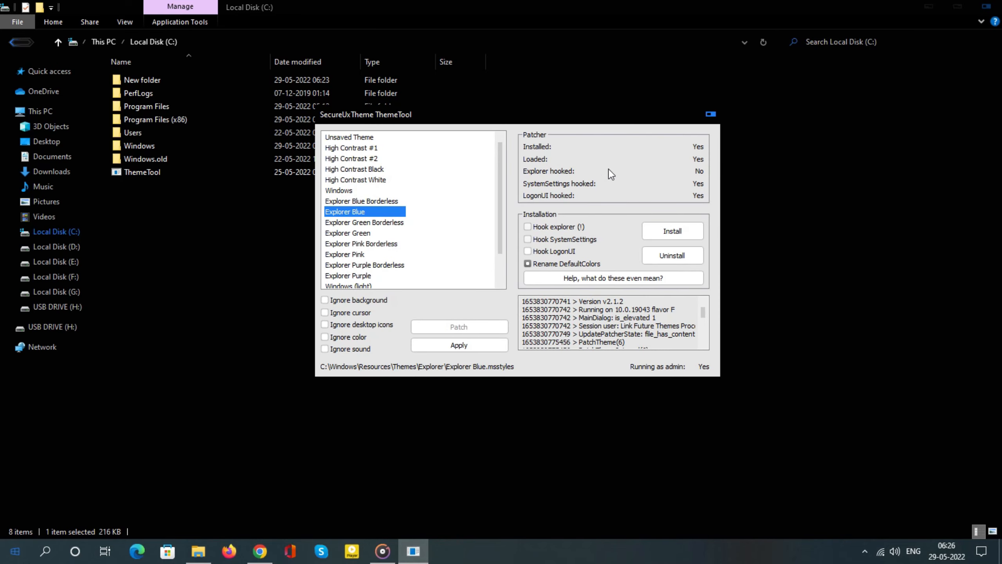
click(711, 114)
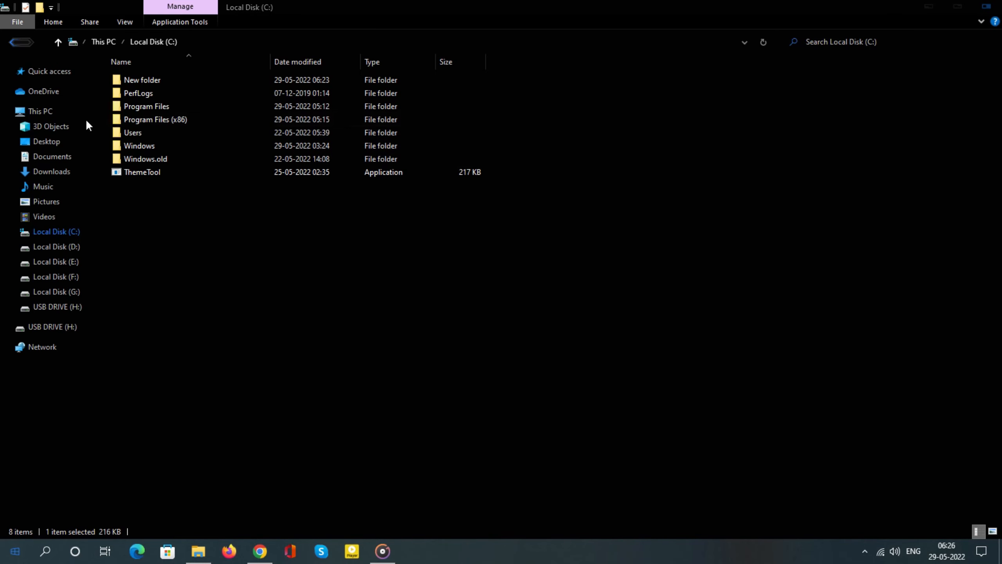
Extract the 7tsp_gui_2019_edition archive in Downloads into its own folder of the same name
click(46, 114)
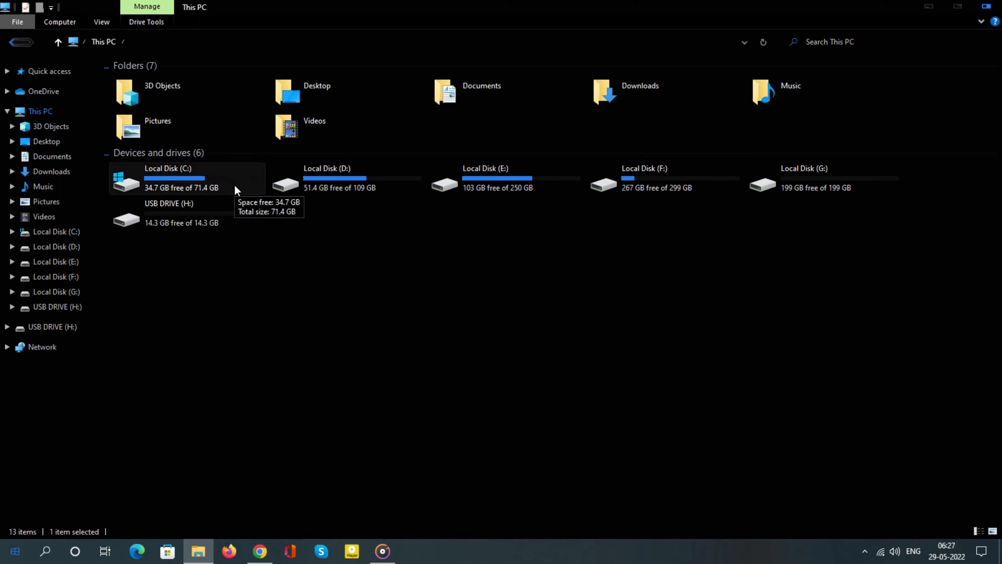
click(55, 172)
right_click(266, 126)
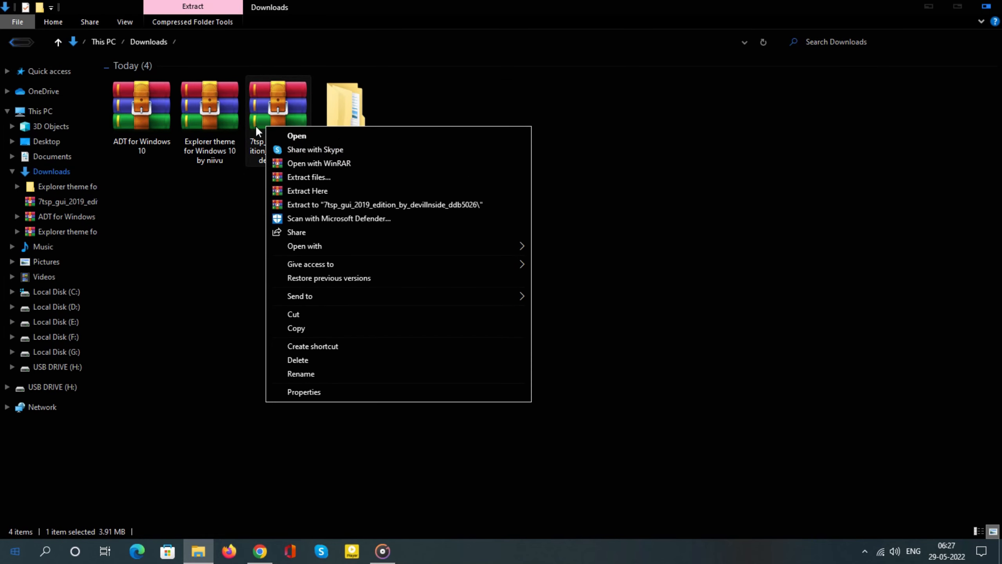
click(13, 173)
right_click(262, 121)
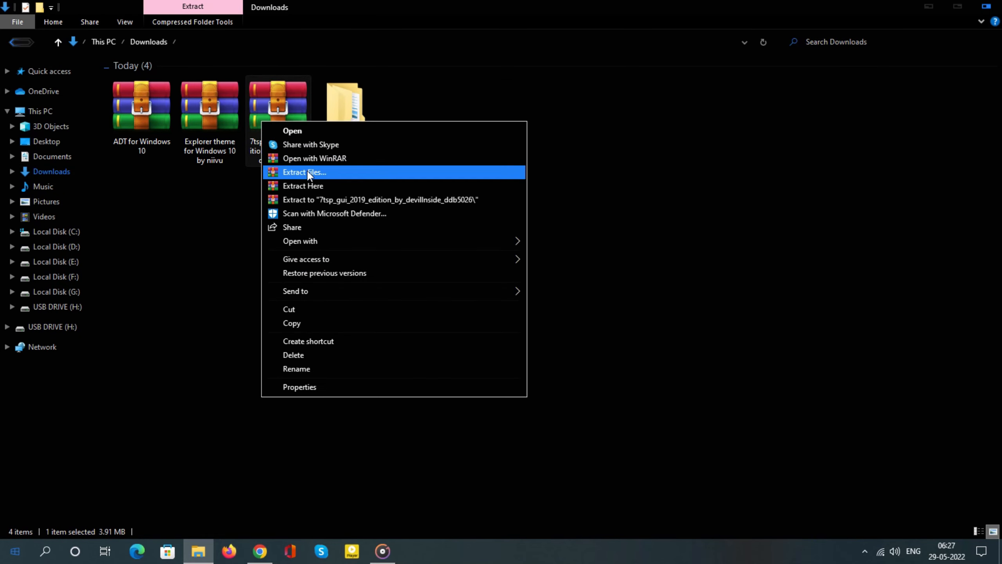
click(337, 174)
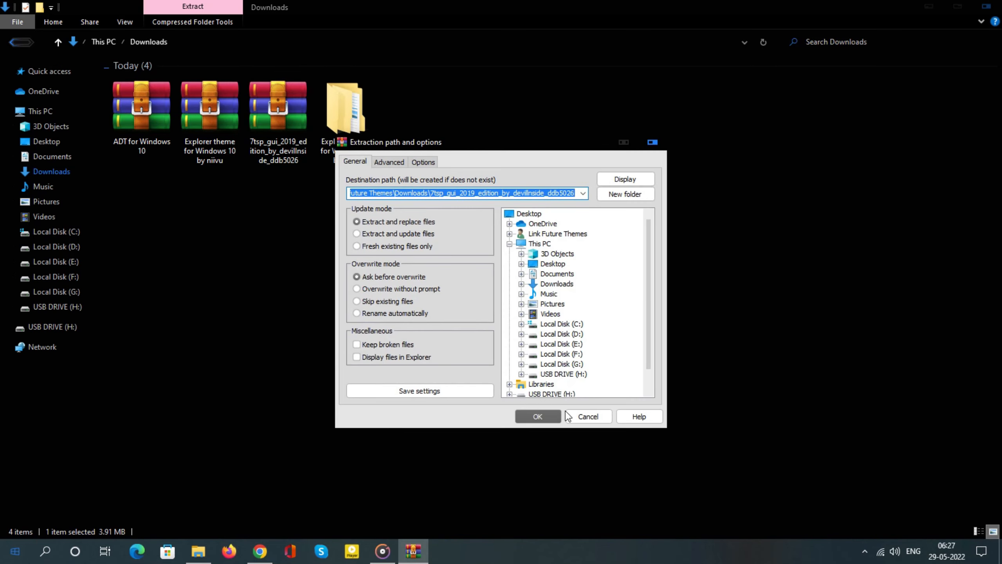
click(555, 415)
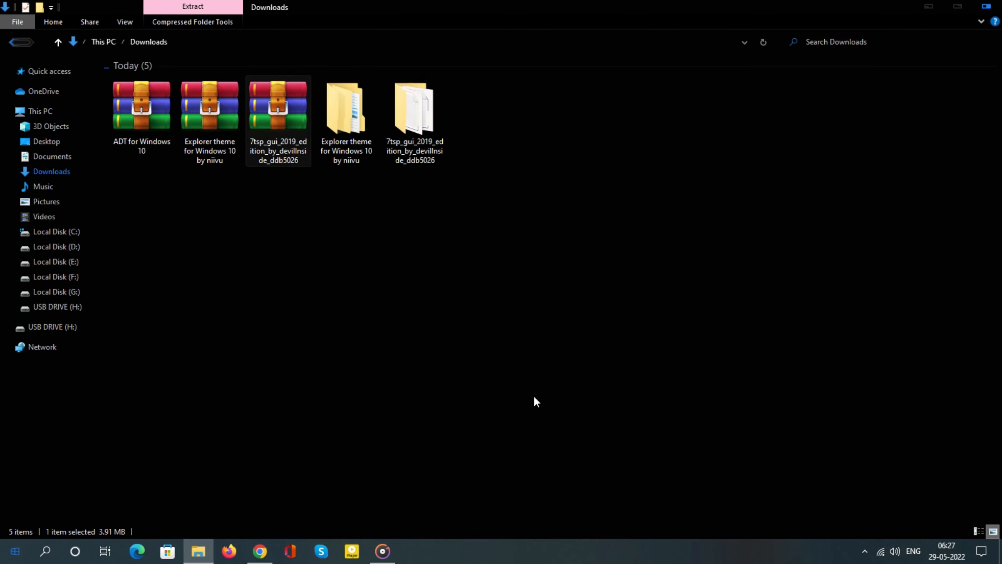
Rename the 7tsp GUI file in the extracted 7tsp folder to "7tsp GUI v0.6(2019).exe", accepting the extension change
double_click(390, 128)
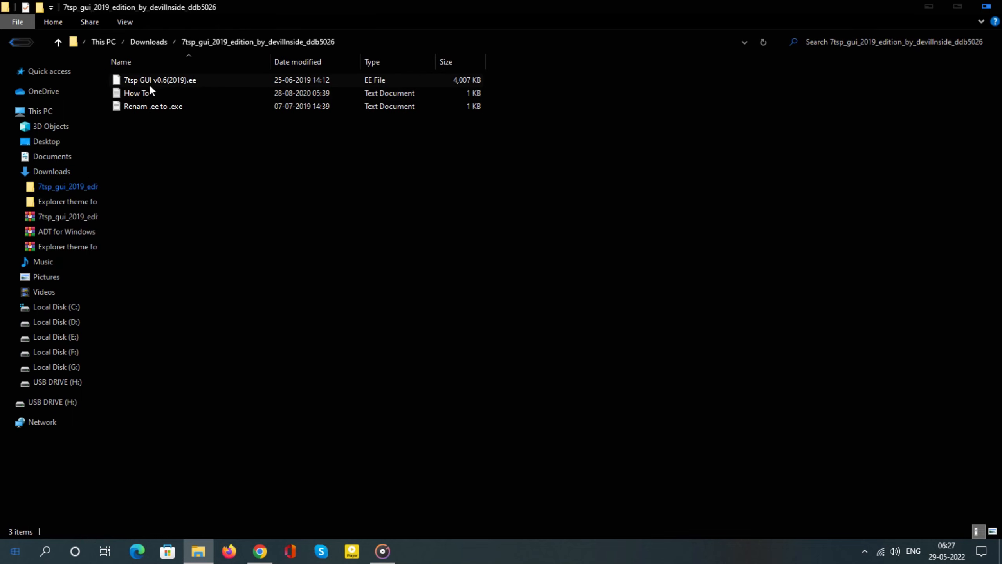
click(176, 79)
click(191, 81)
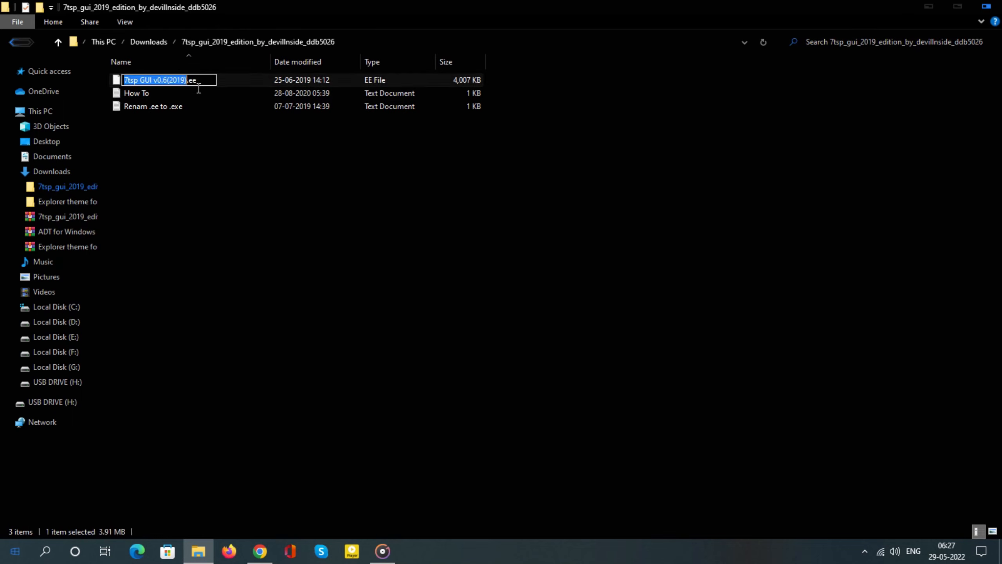
click(193, 80)
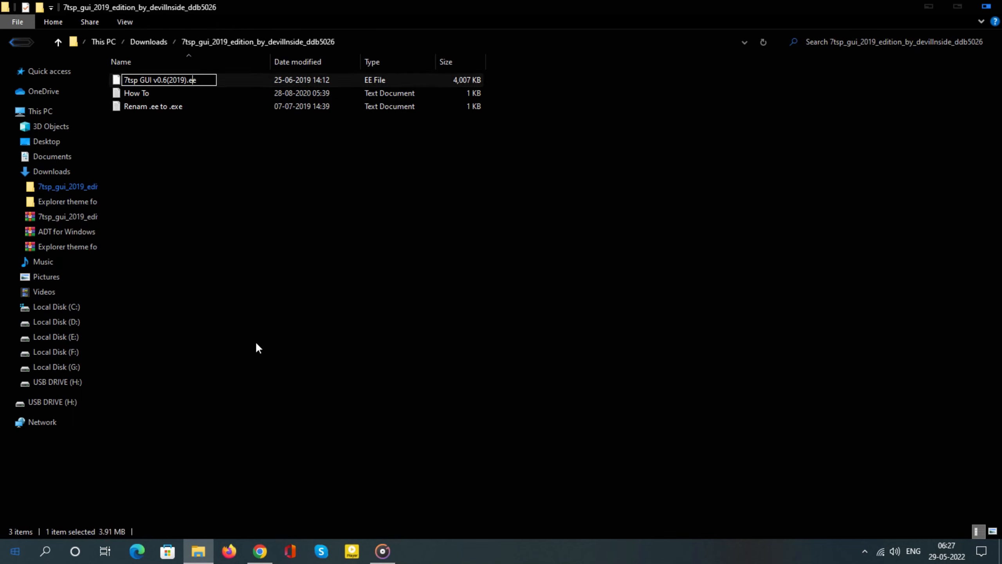
text(x)
key(Return)
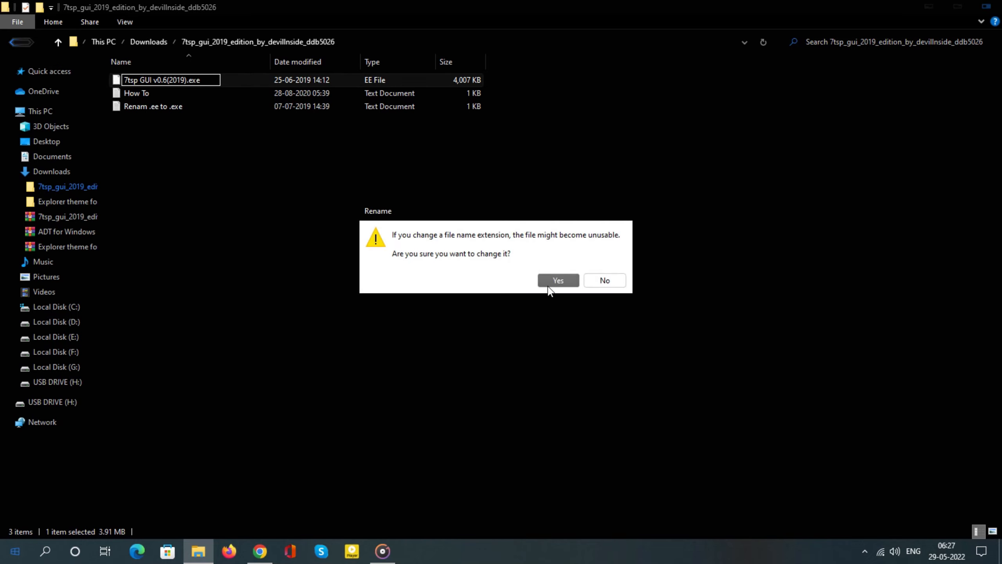
click(552, 283)
Extract the "ADT for Windows 10" archive in Downloads into its own folder of the same name
click(58, 42)
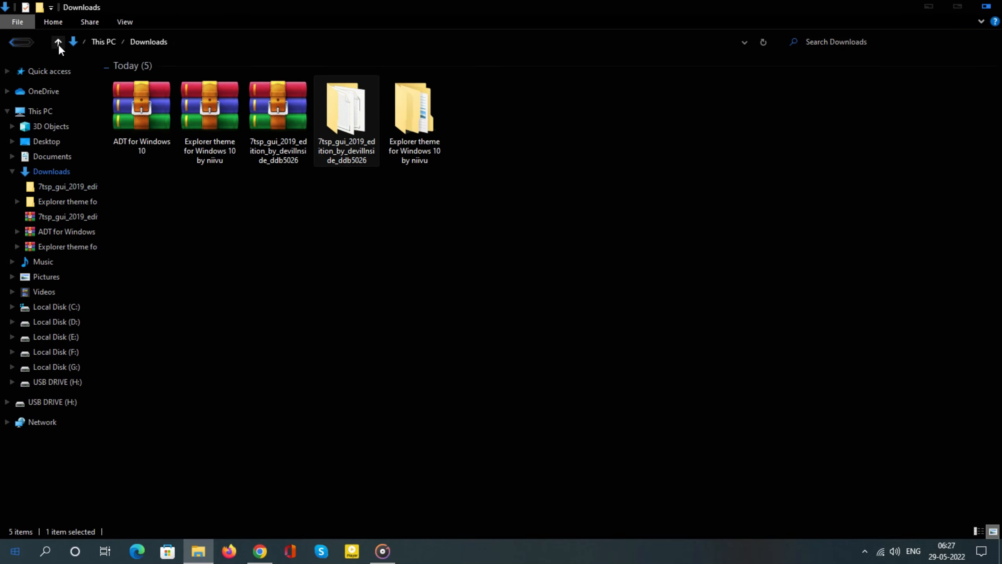
right_click(137, 118)
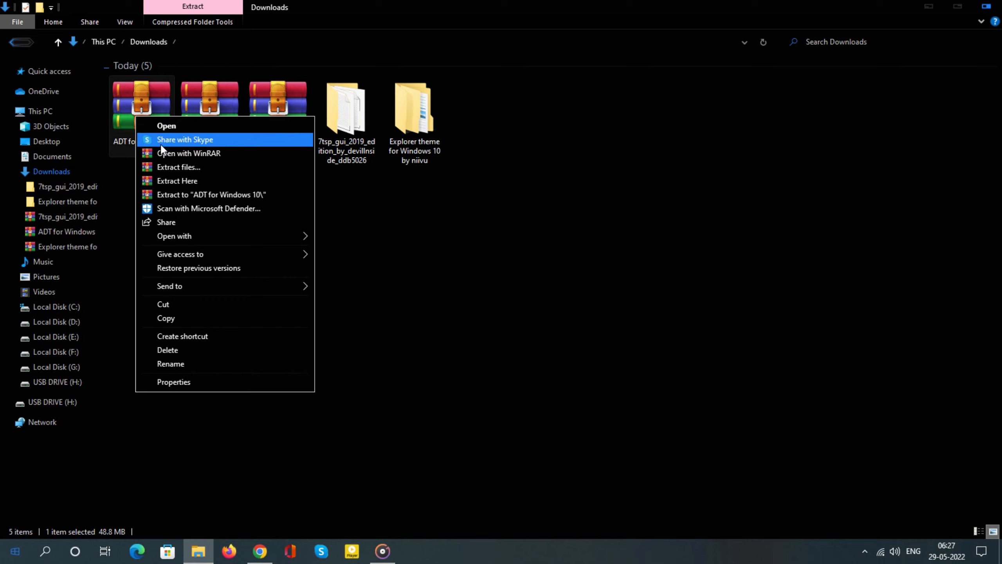
click(193, 166)
click(537, 416)
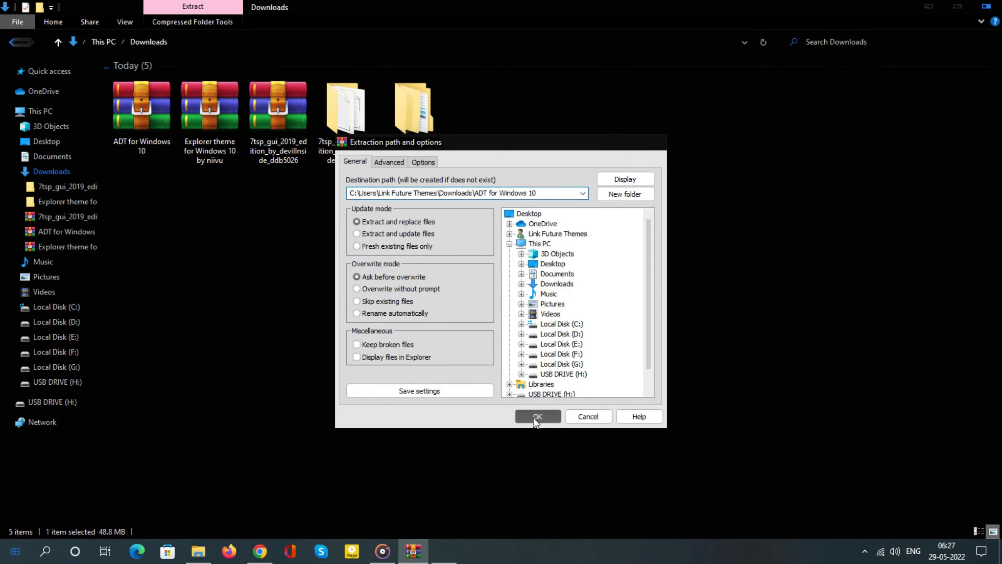
Open the 7TSP folder nested inside the extracted "ADT for Windows 10" folder
double_click(463, 144)
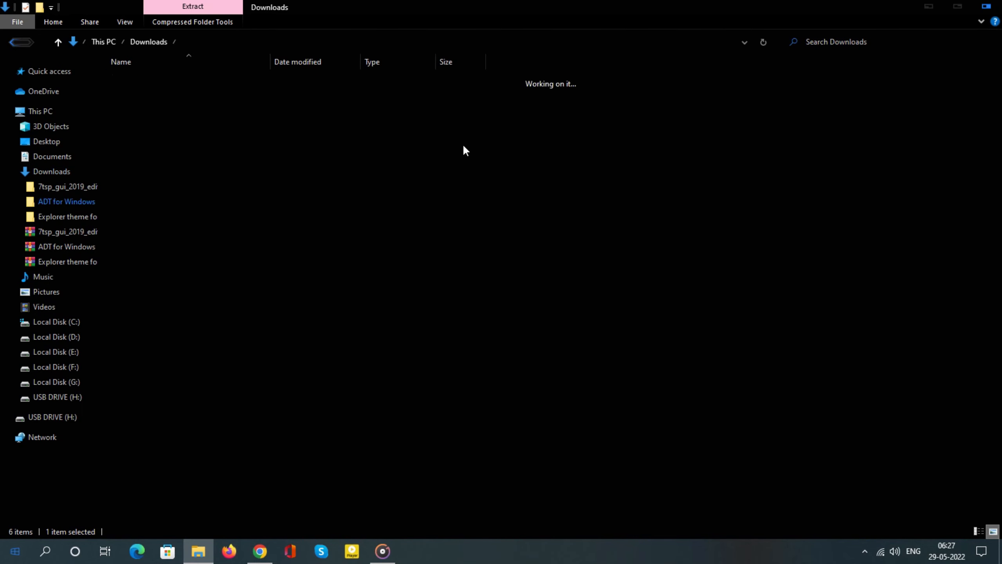
double_click(162, 80)
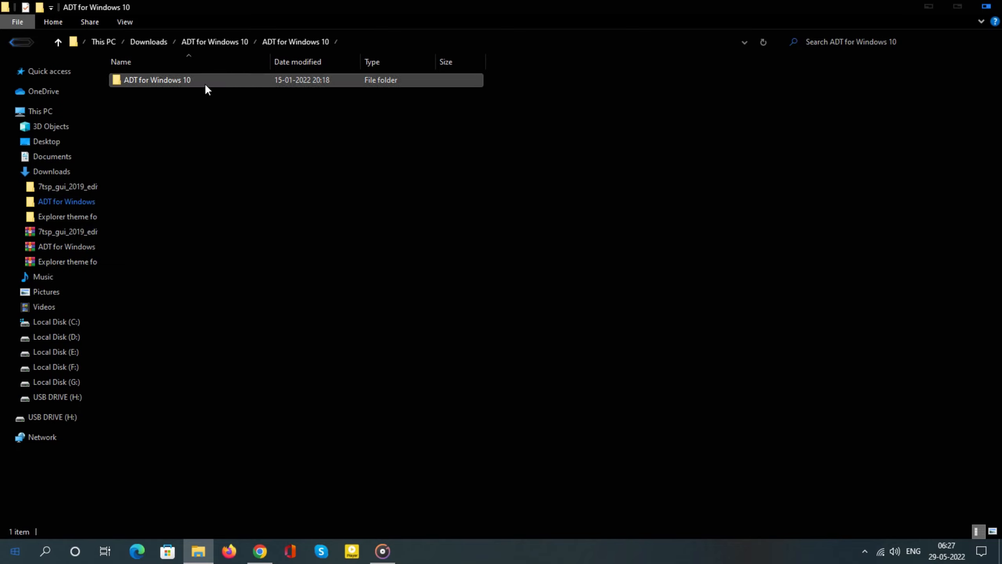
double_click(205, 83)
double_click(167, 81)
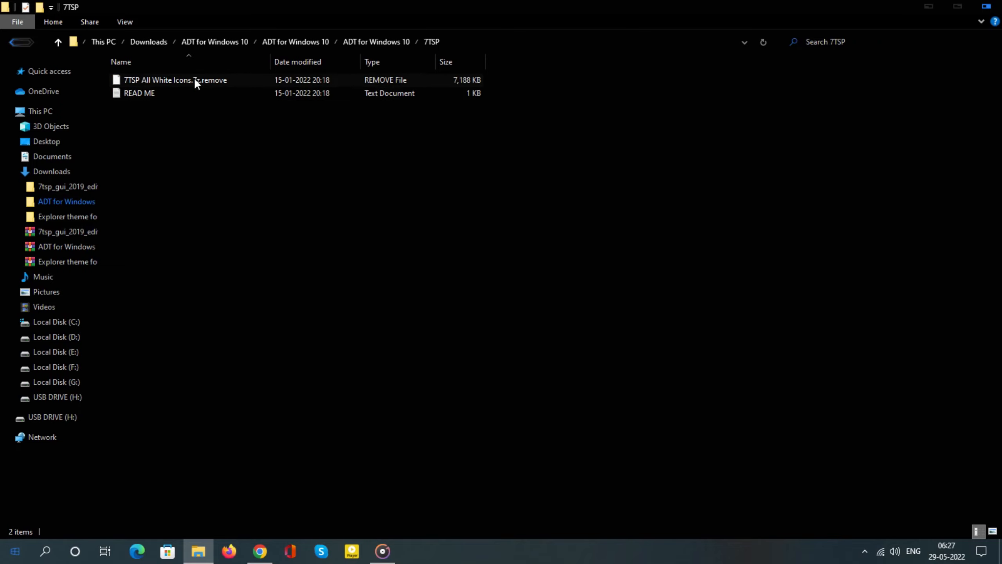
Rename the "7TSP All White Icons.7z.remove" file to "7TSP All White Icons.7z", accepting the extension change
click(205, 80)
right_click(227, 80)
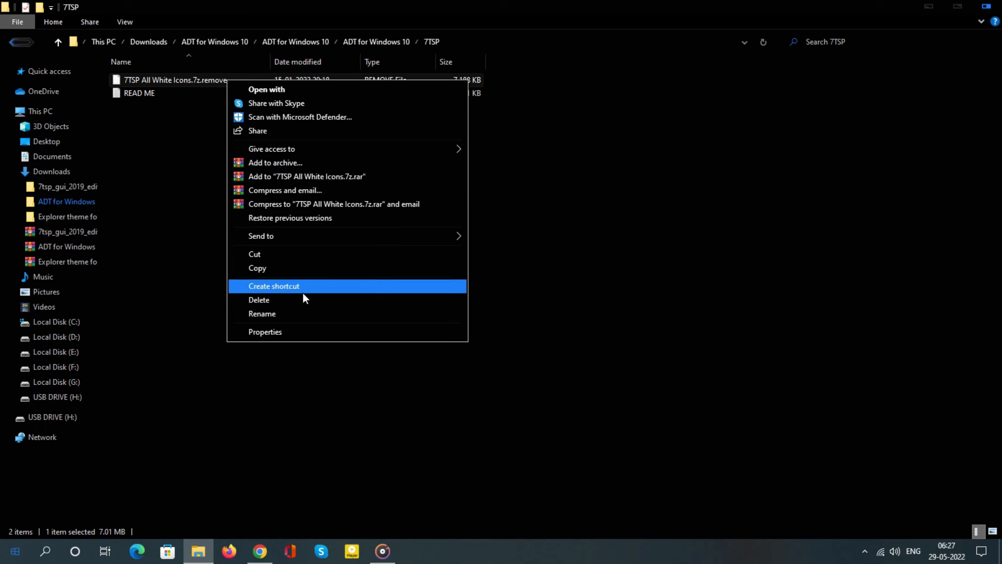
click(318, 313)
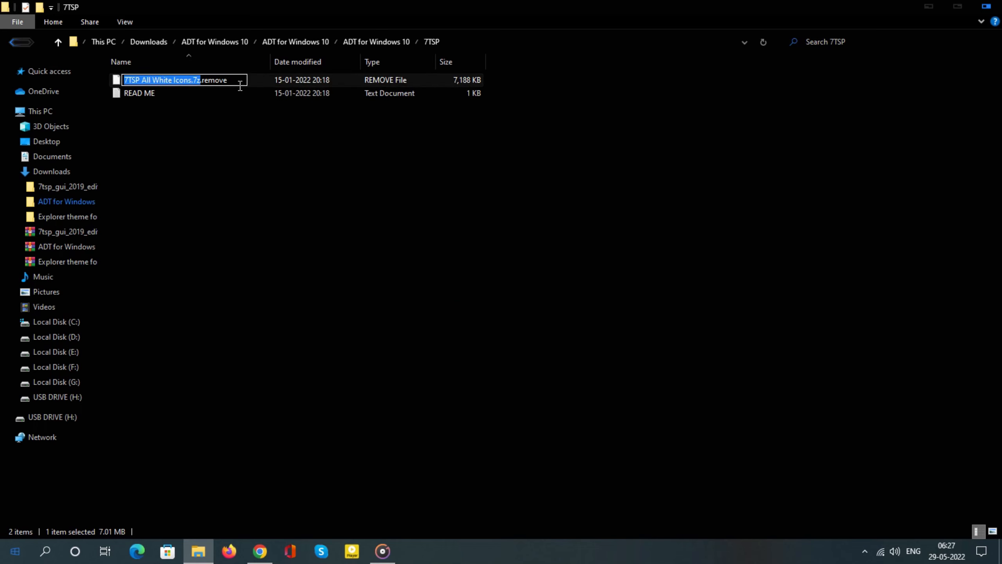
drag(240, 87, 217, 87)
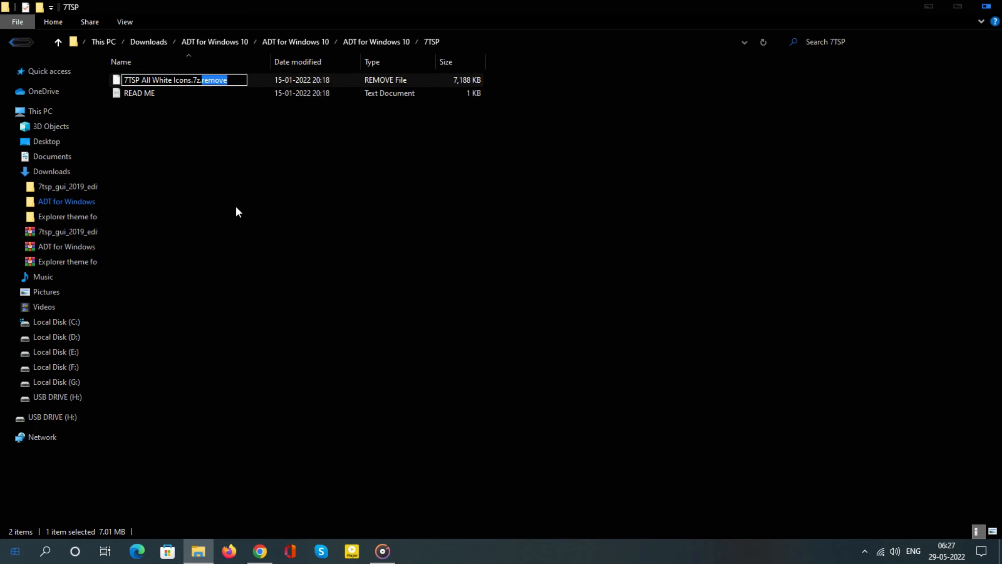
key(BackSpace)
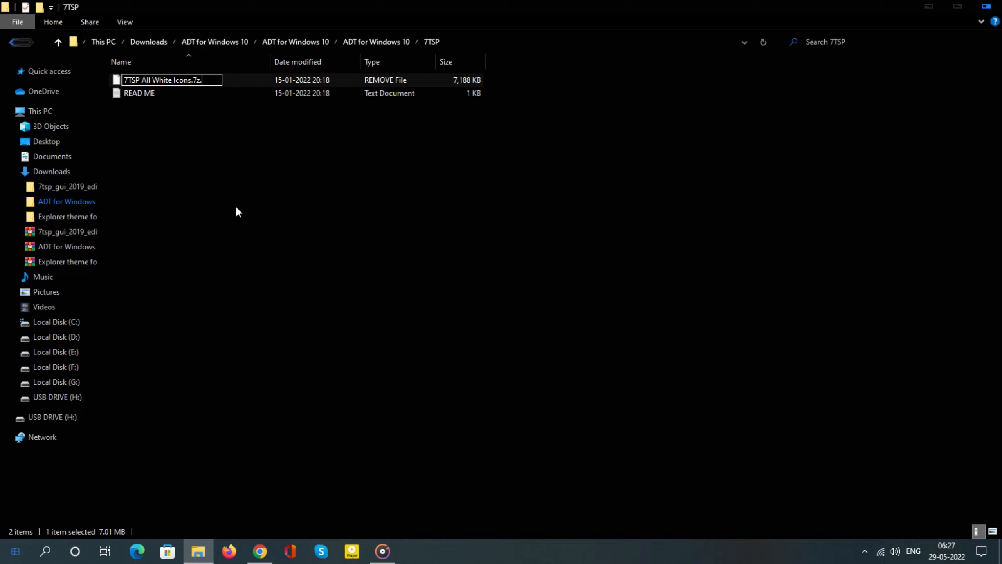
key(Return)
click(562, 281)
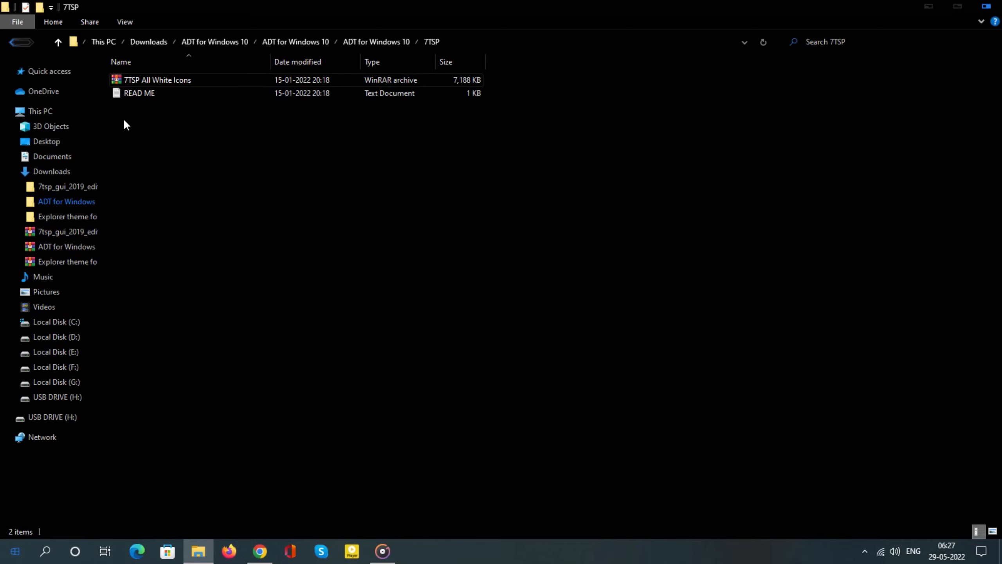
Return to Downloads and launch "7tsp GUI v0.6(2019)" from the extracted 7tsp_gui_2019_edition folder
click(58, 43)
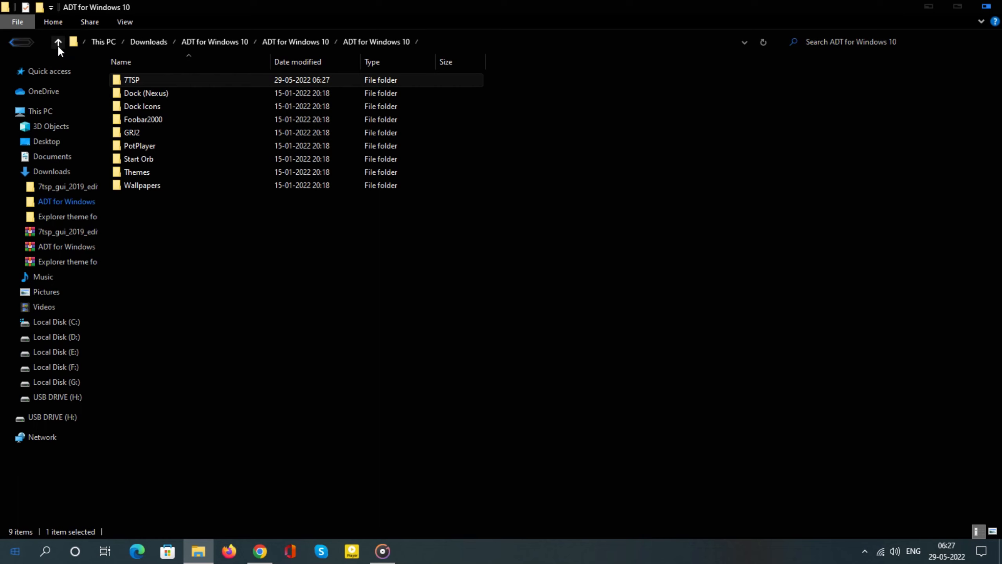
click(58, 43)
click(62, 49)
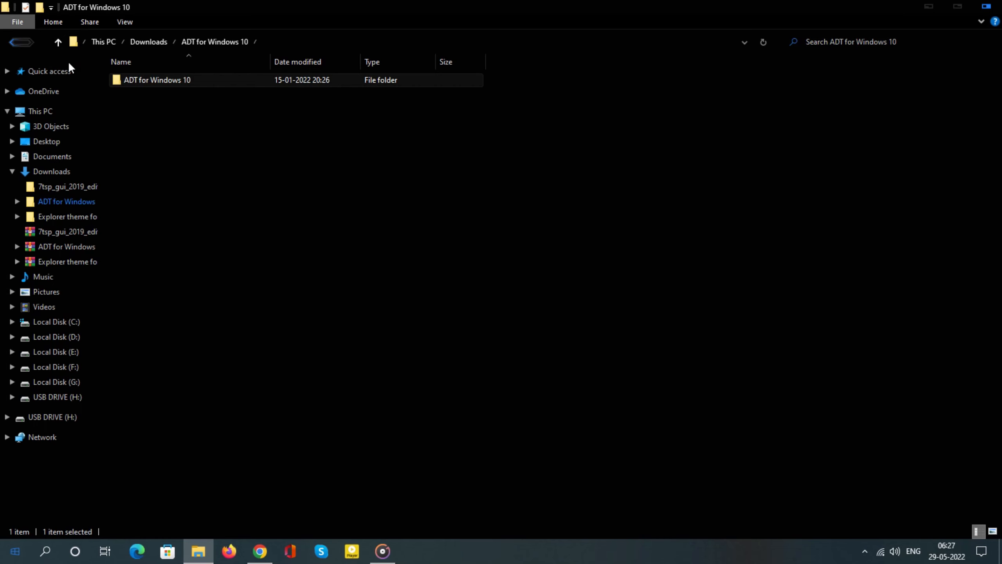
click(58, 42)
double_click(428, 131)
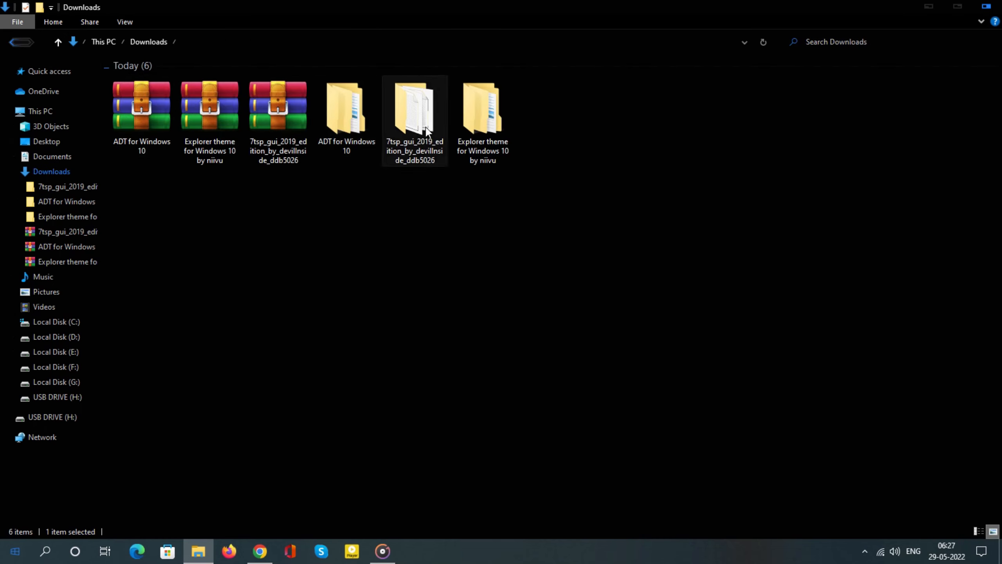
double_click(172, 79)
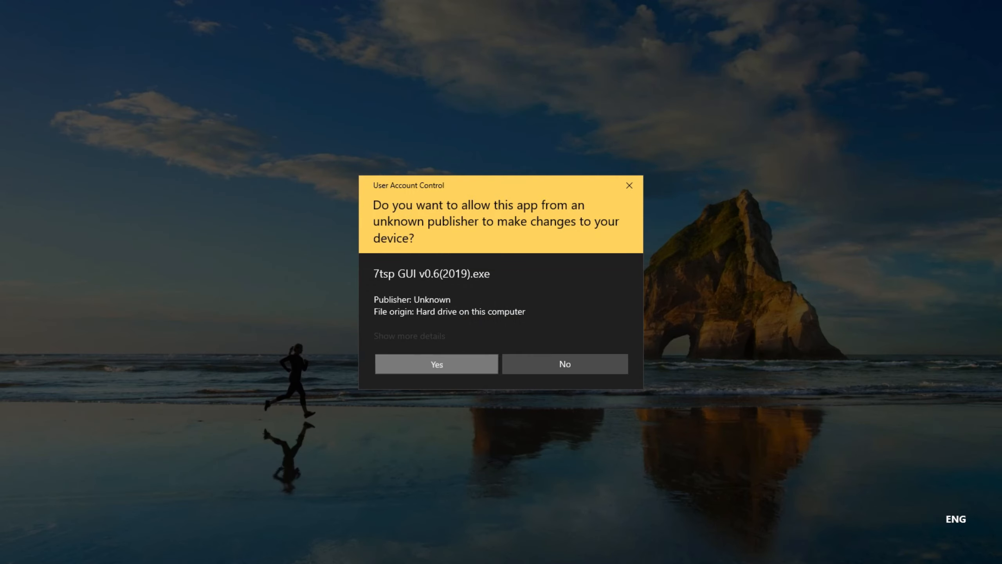
click(437, 361)
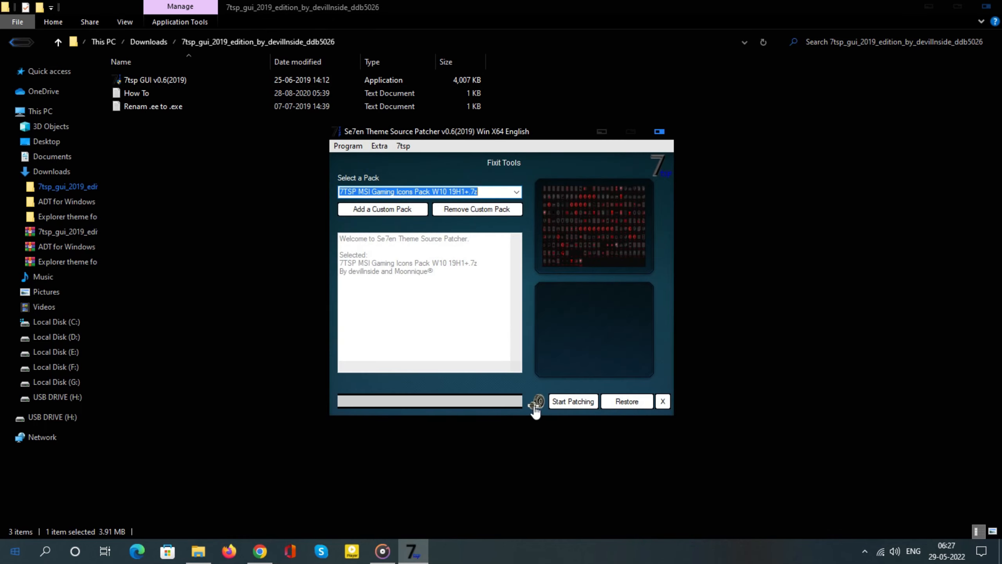
Add "7TSP All White Icons" as a custom pack from the 7TSP folder of the extracted ADT for Windows 10 files in Downloads
click(379, 208)
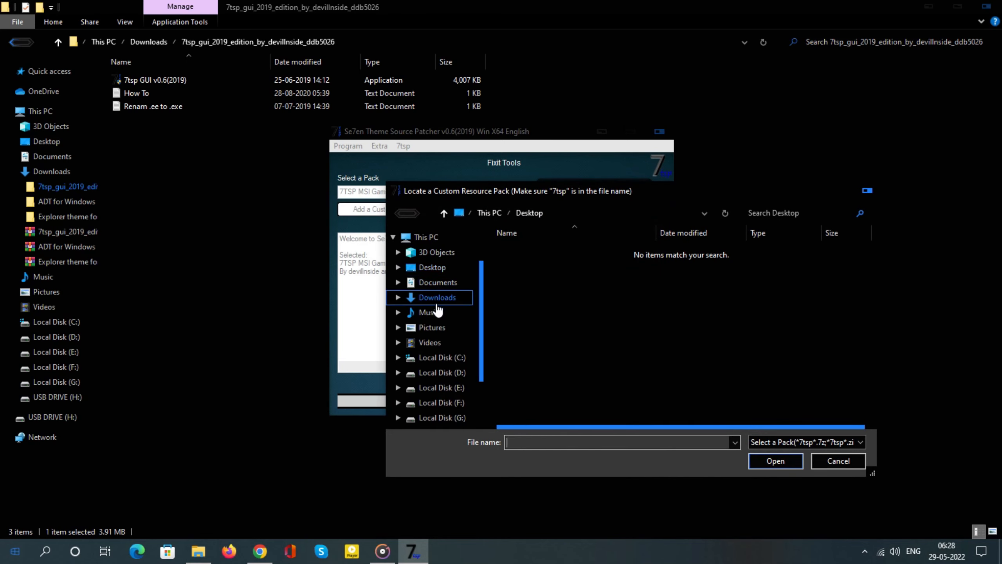
click(437, 300)
double_click(524, 279)
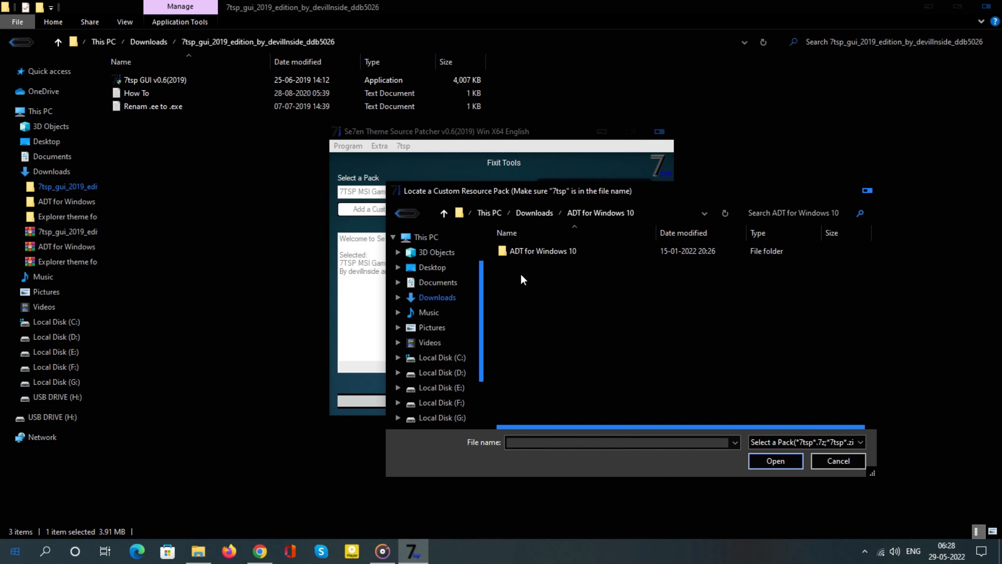
double_click(515, 252)
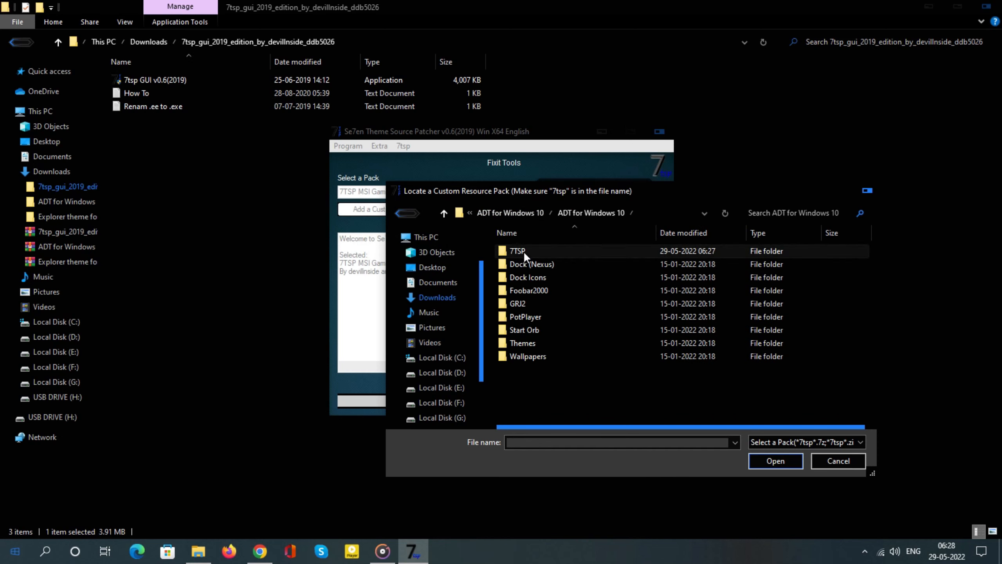
double_click(523, 251)
click(584, 252)
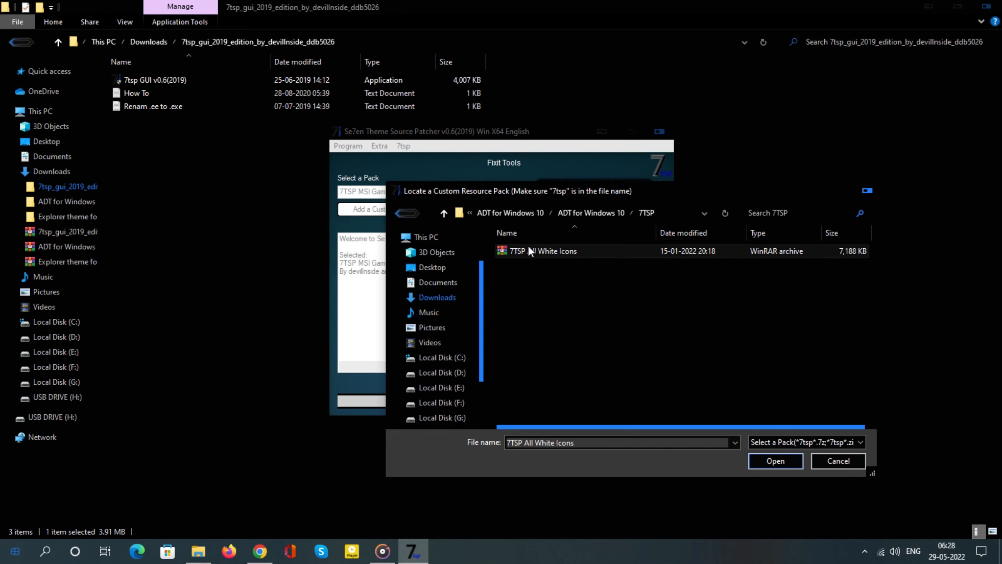
click(775, 461)
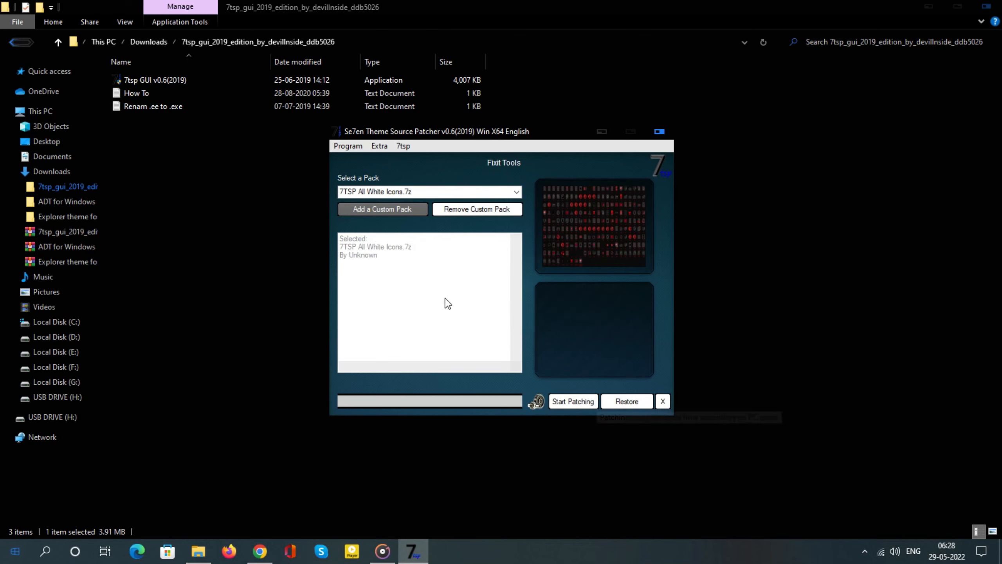
Patch the system with the 7TSP All White Icons pack and reboot Windows to apply it
click(571, 402)
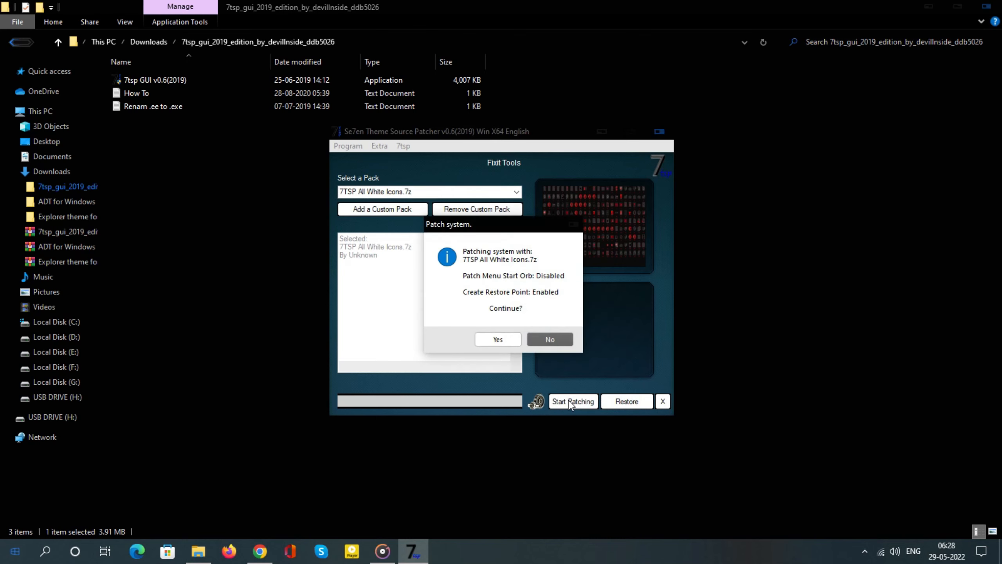
click(497, 343)
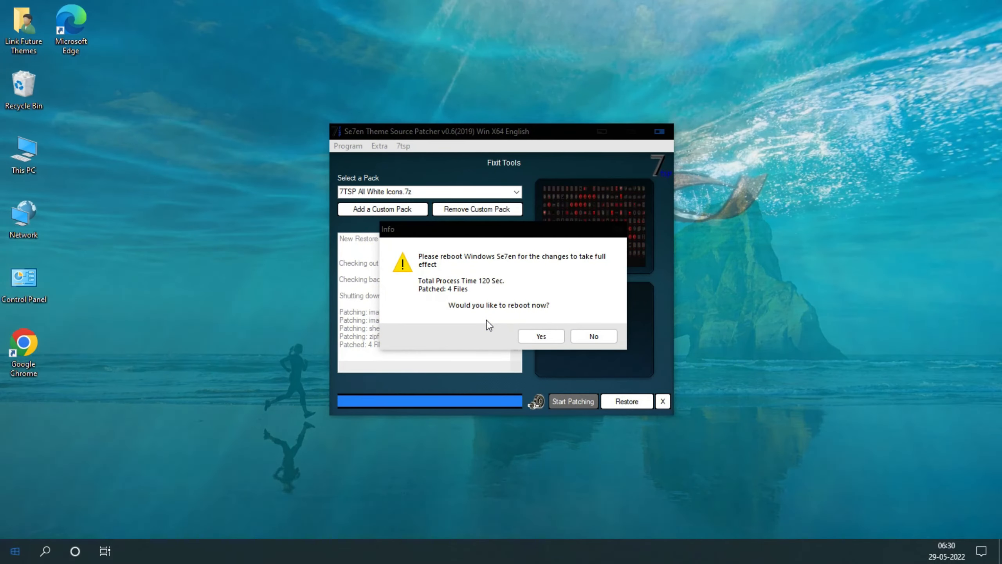
click(544, 336)
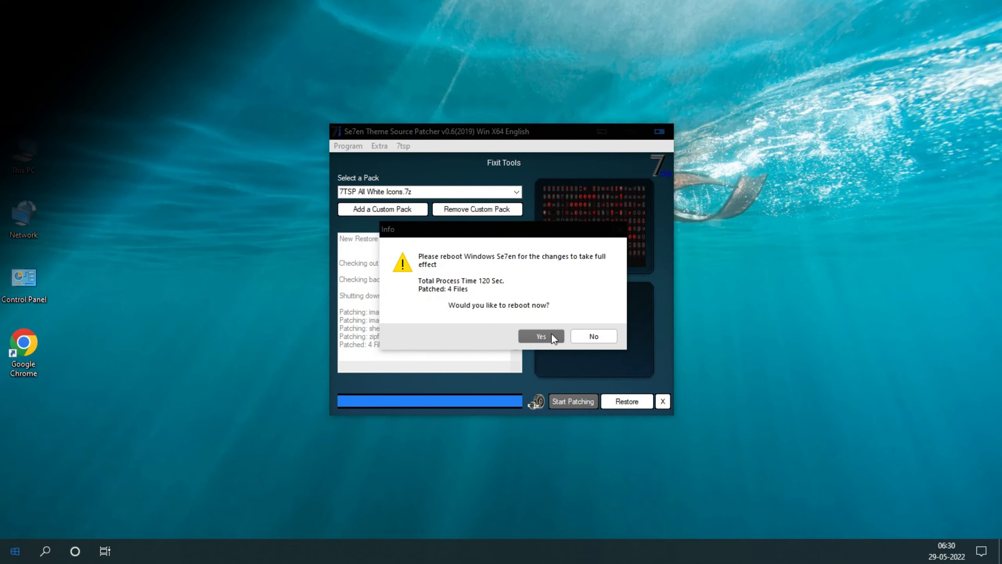
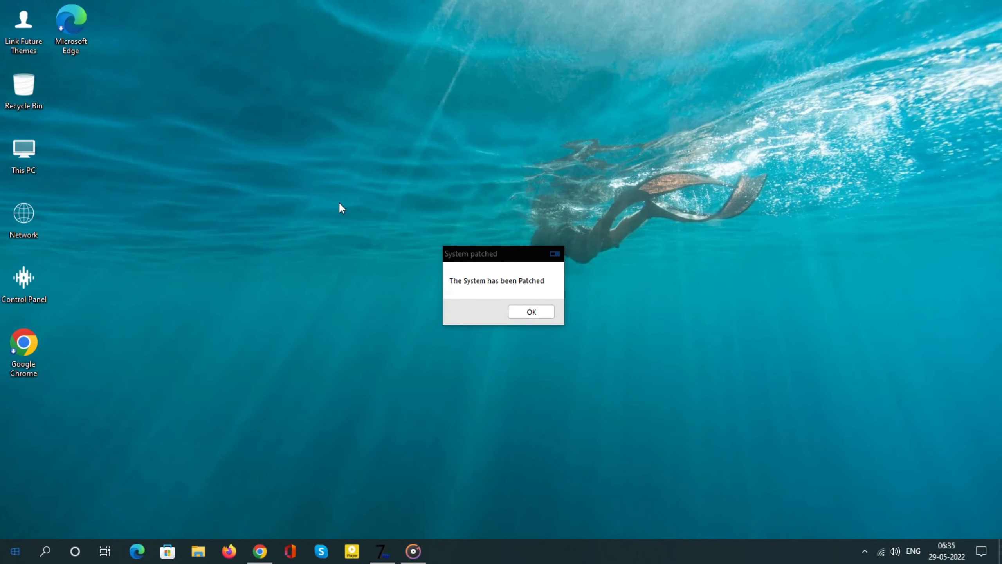
Dismiss the System patched message and inspect the new white icons in This PC and the Downloads folder
click(532, 311)
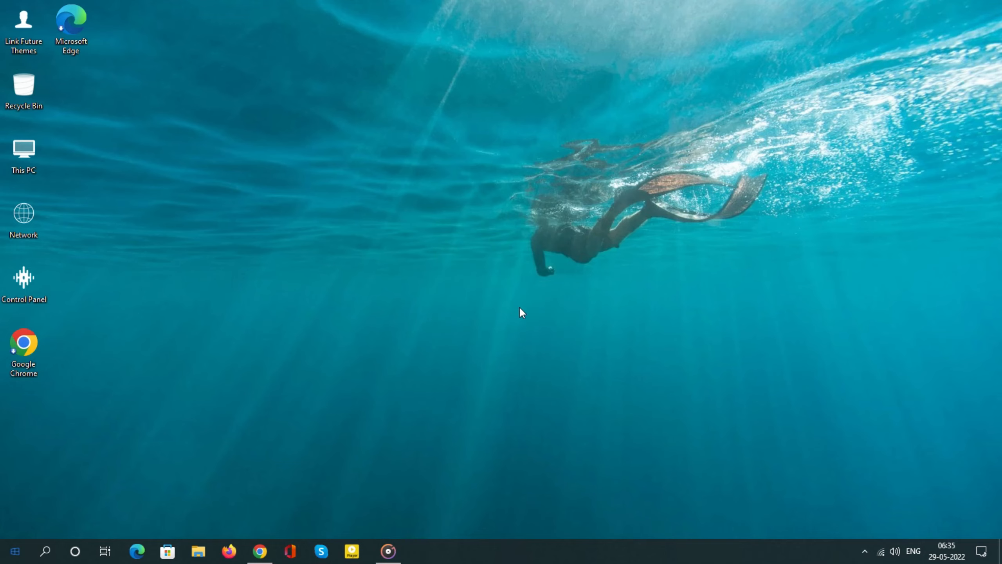
double_click(31, 155)
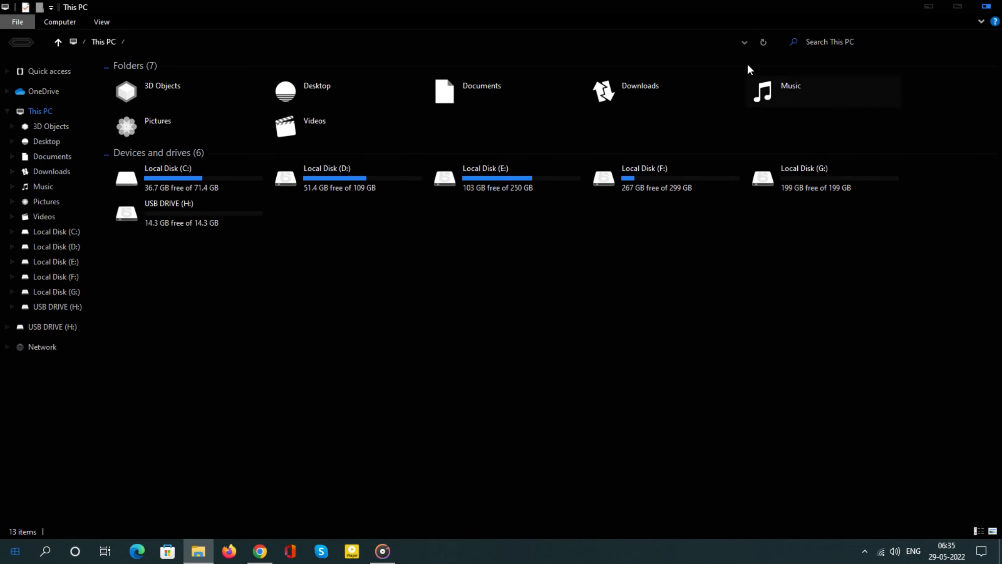
click(51, 172)
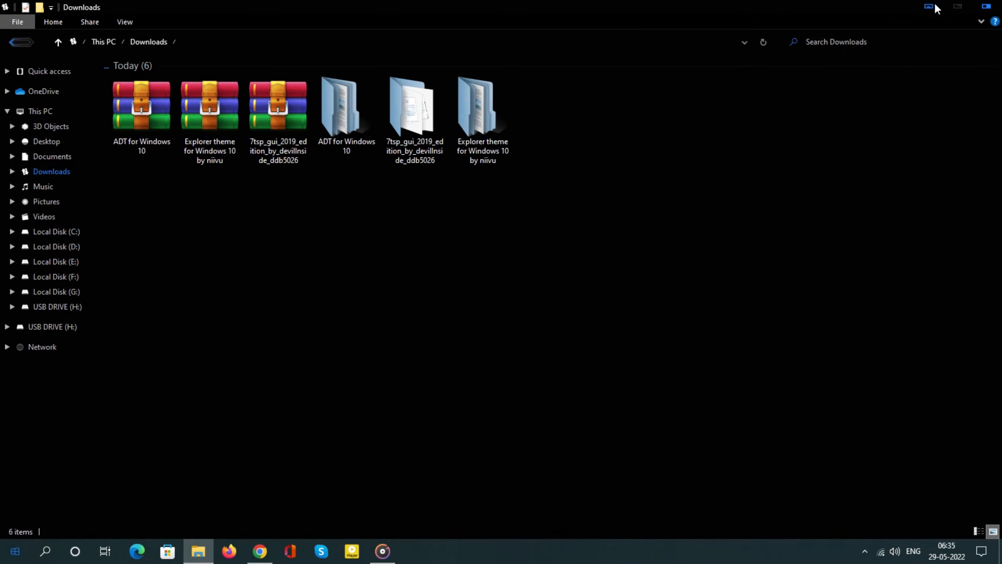
click(957, 7)
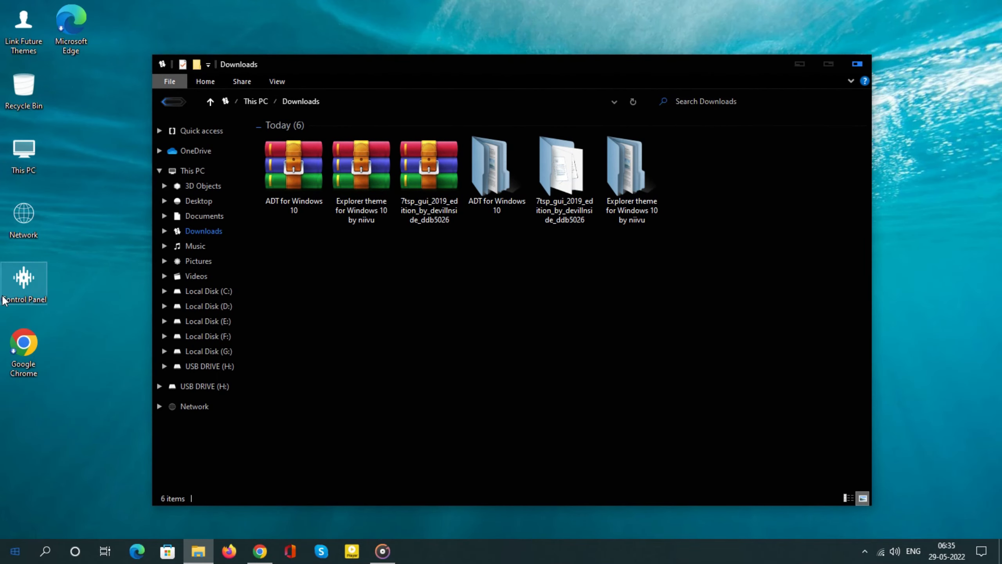
click(857, 64)
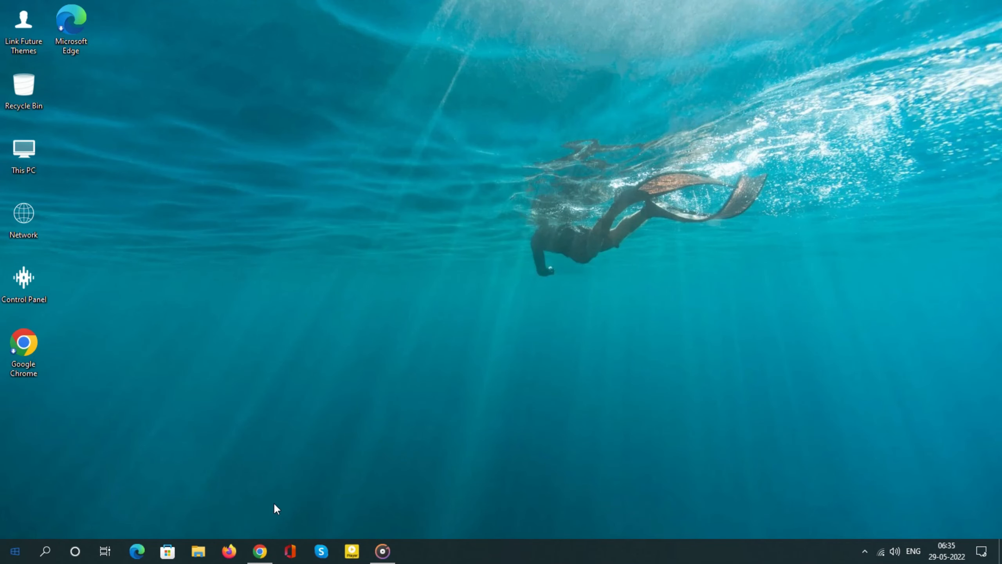
Switch to Chrome, download the "Simple Rain - Black And White" wallpaper from its DeviantArt page and close that page
click(259, 550)
scroll(439, 340, down, 2)
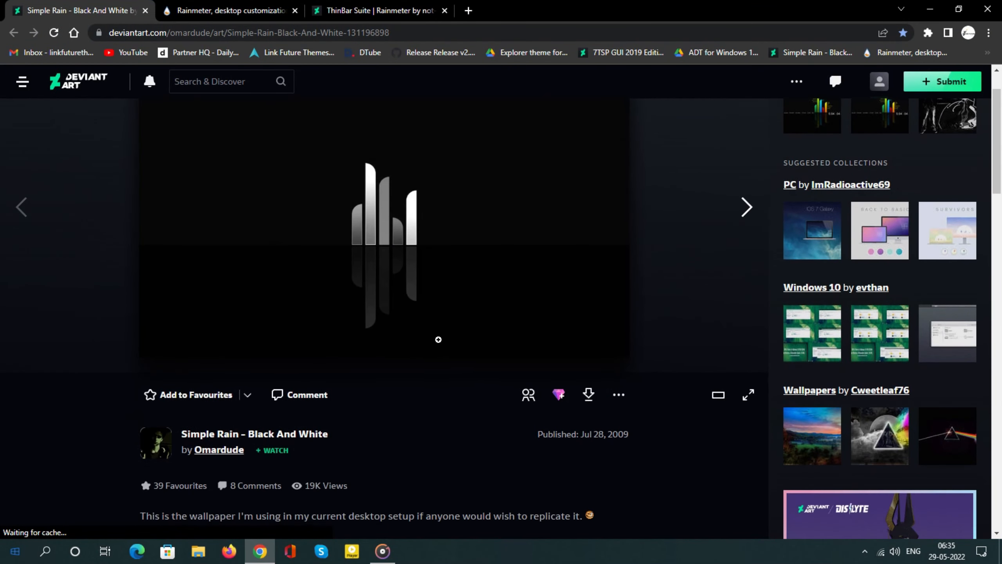
click(597, 401)
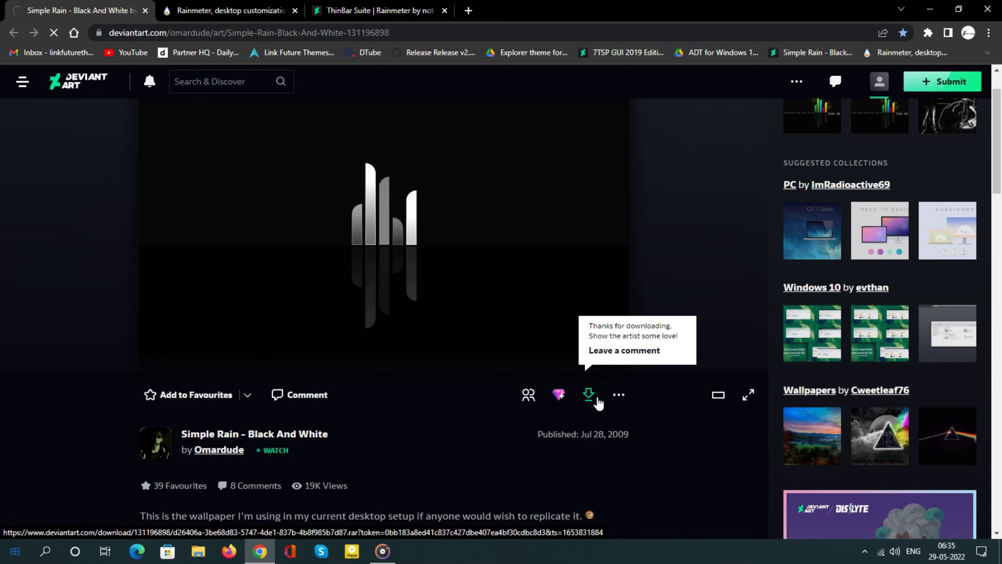
click(146, 11)
Download the Rainmeter 4.5.13 installer from rainmeter.net and the ThinBar Suite skin from DeviantArt, then minimize the browser
click(514, 444)
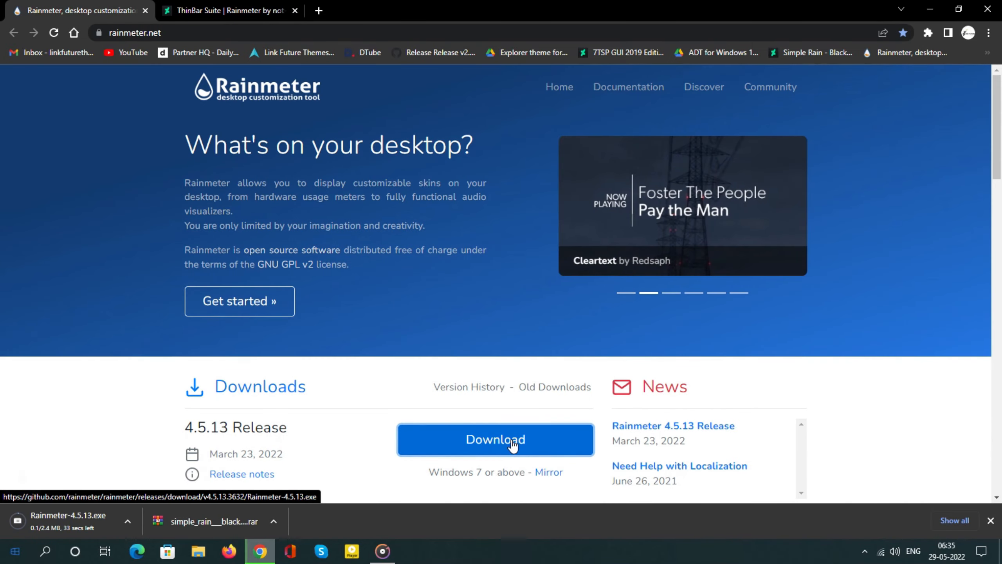
click(222, 10)
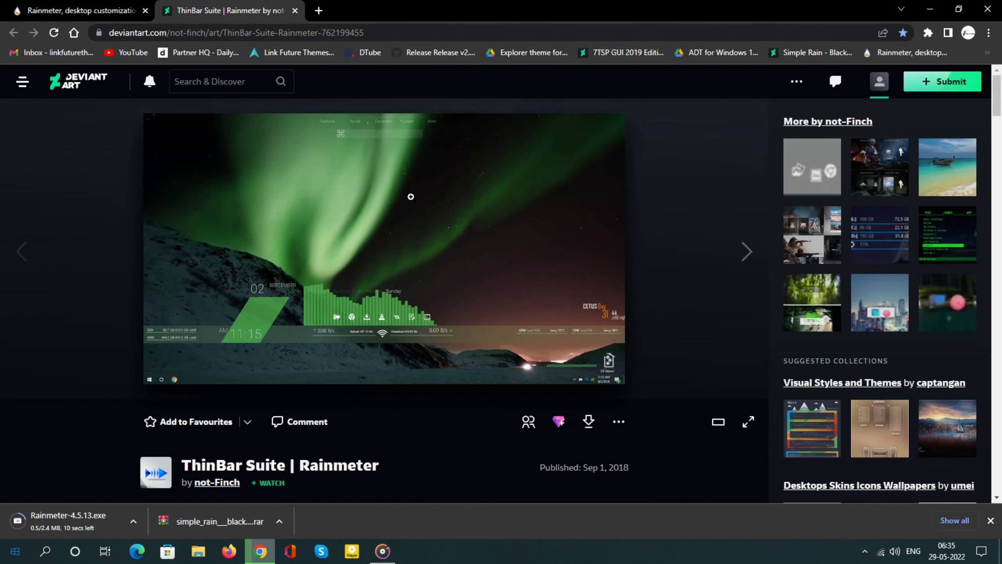
scroll(513, 256, down, 3)
click(590, 300)
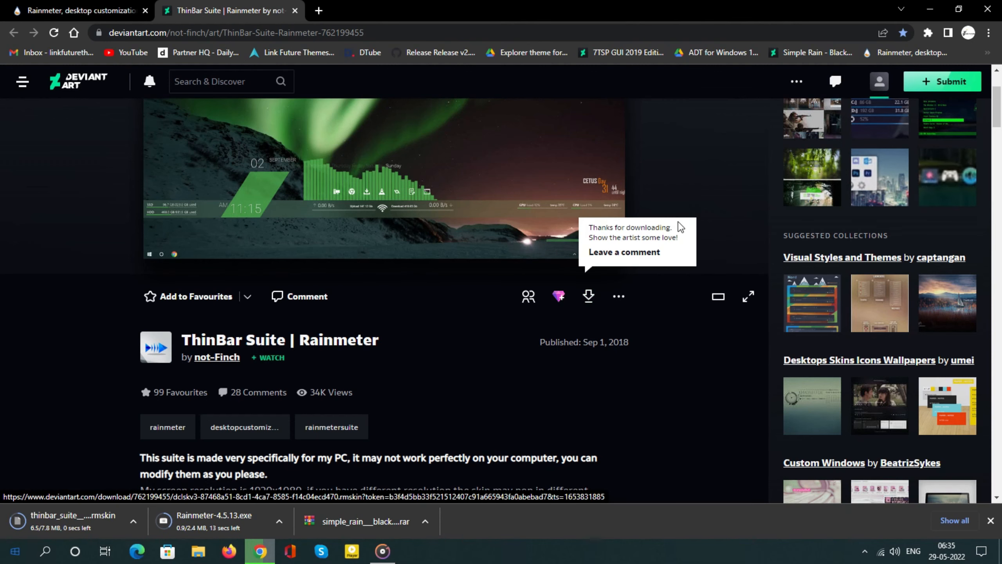
click(931, 9)
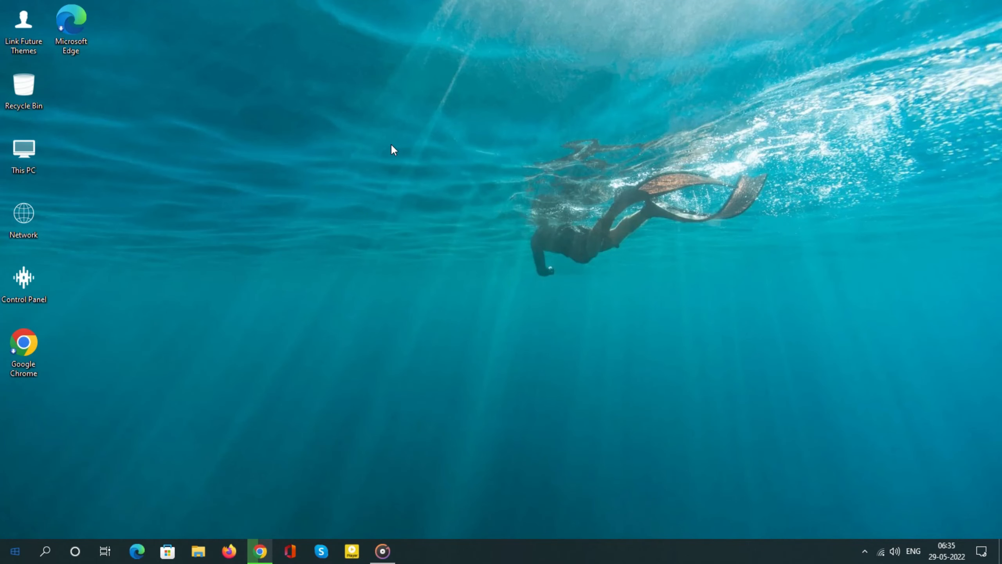
Extract the simple_rain black and white wallpaper archive in Downloads to its own folder with WinRAR
double_click(35, 143)
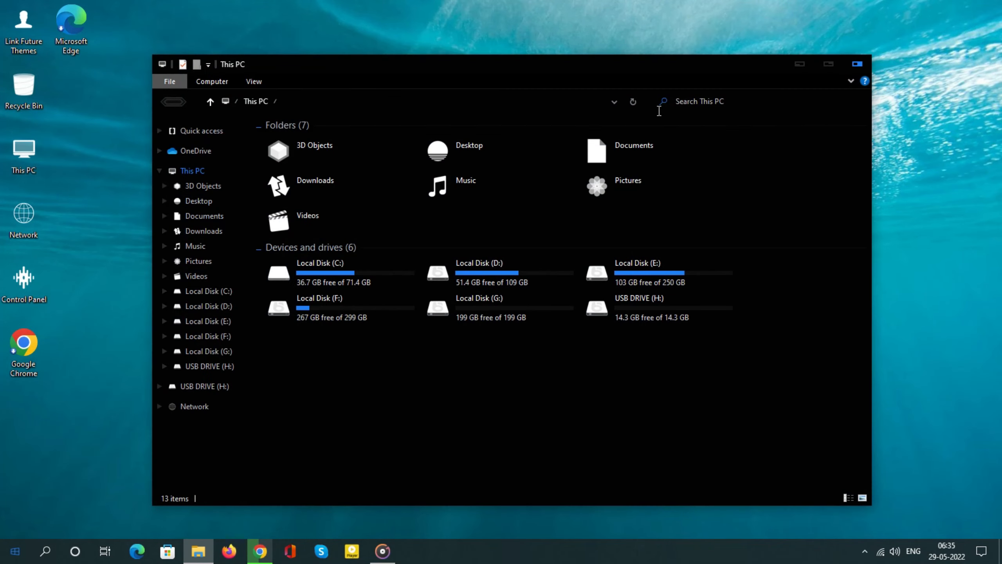
click(829, 64)
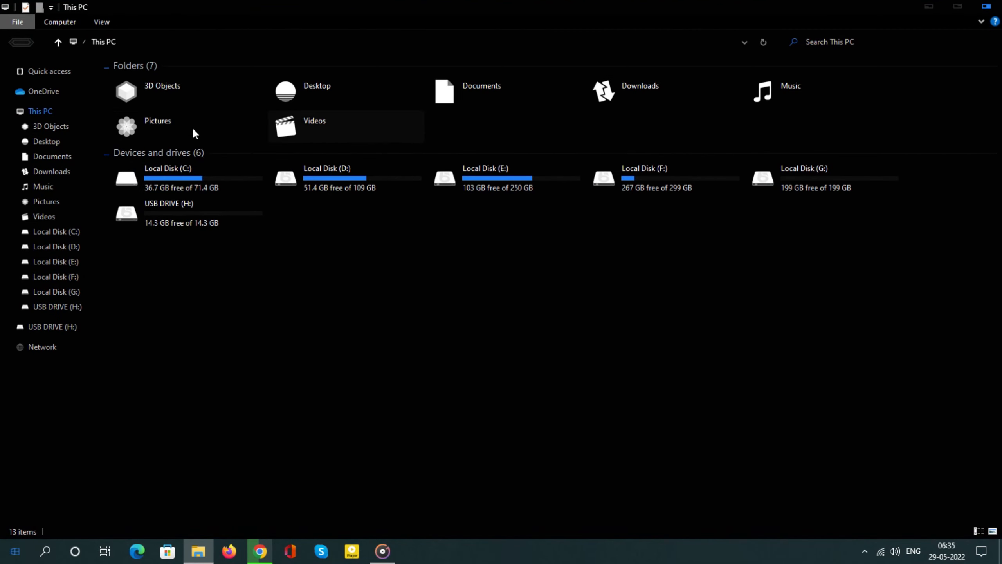
click(52, 174)
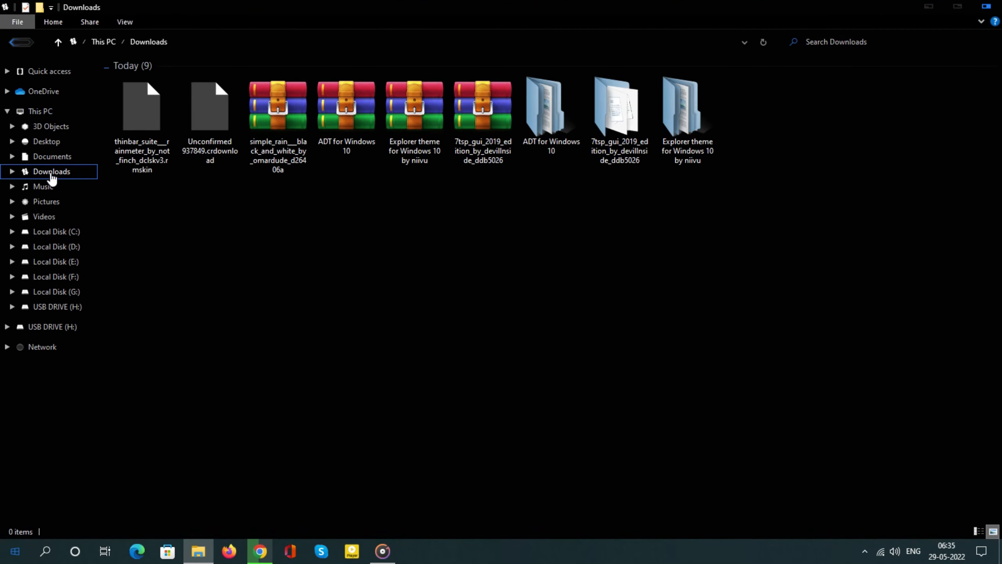
click(280, 117)
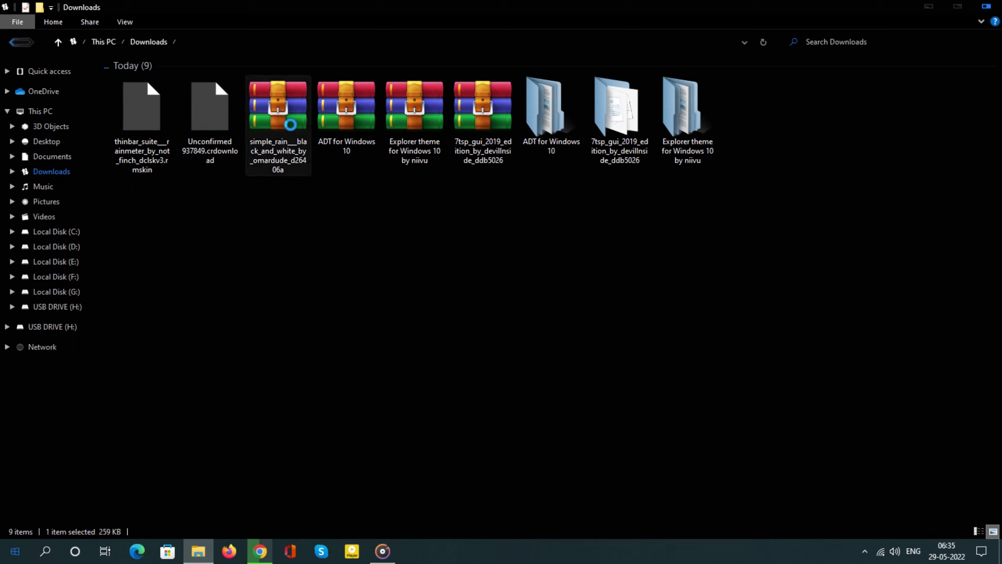
right_click(279, 115)
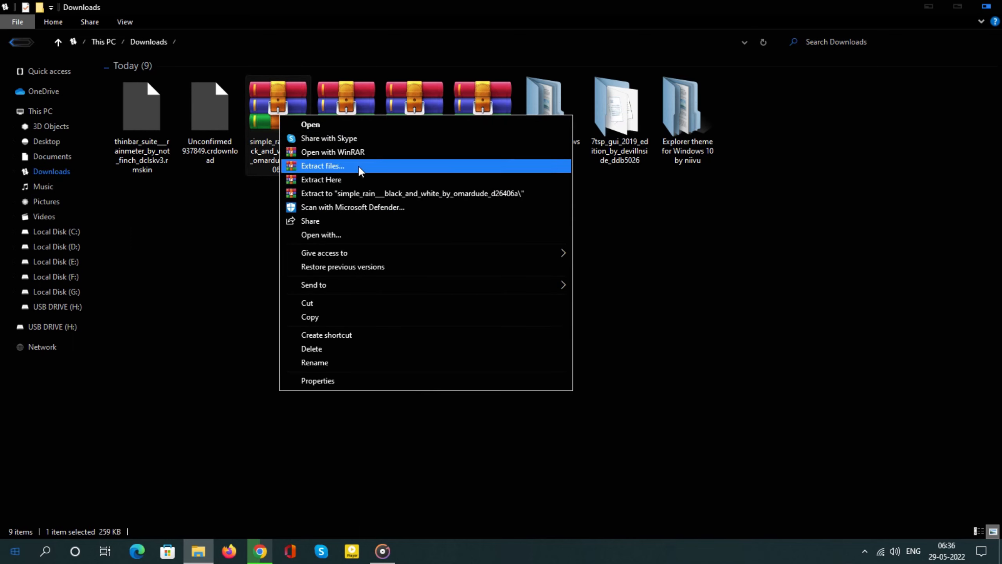
click(365, 168)
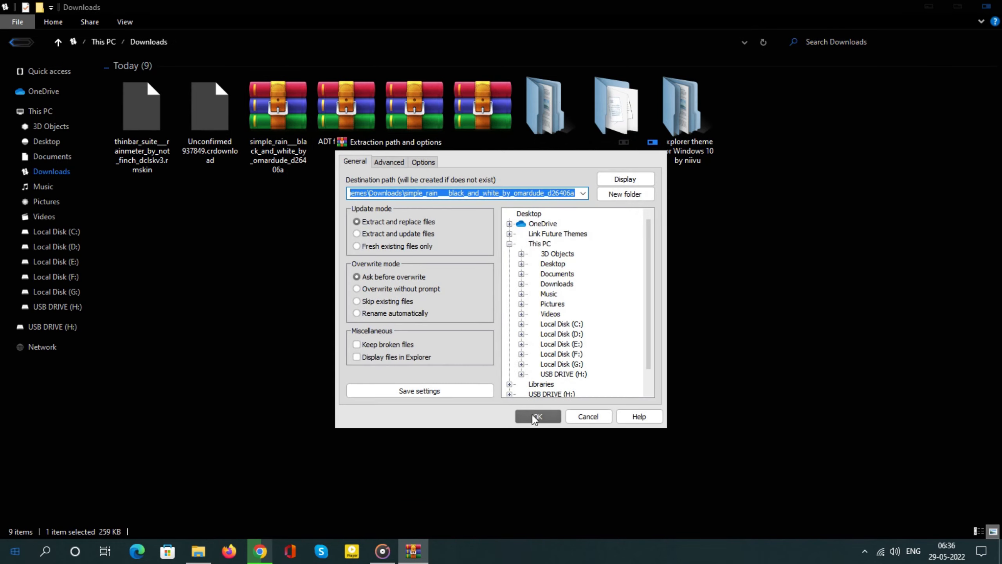
click(533, 415)
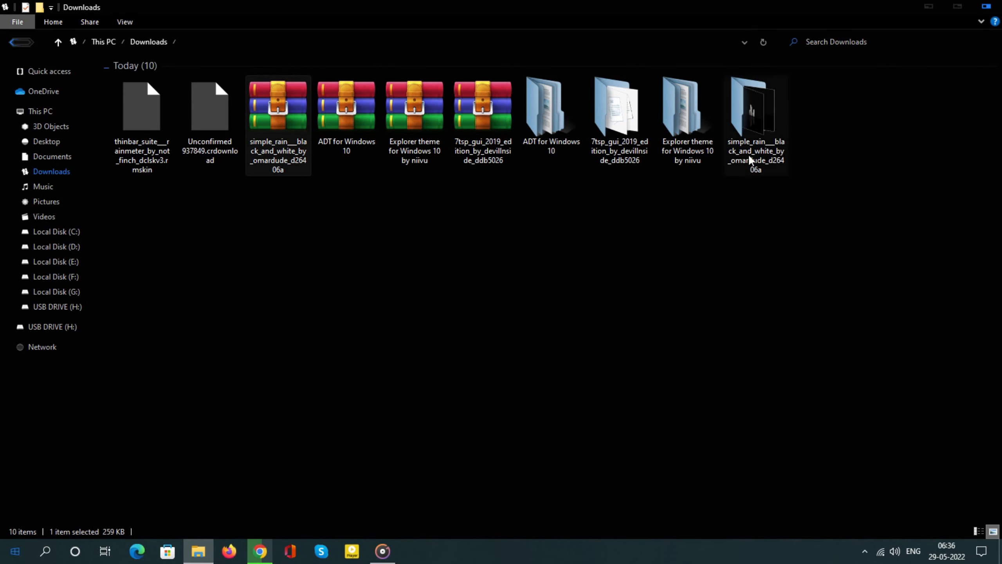
Set the "Simple Rain 1680x1050" image from the extracted simple_rain folder as the desktop background and close Photos
double_click(759, 121)
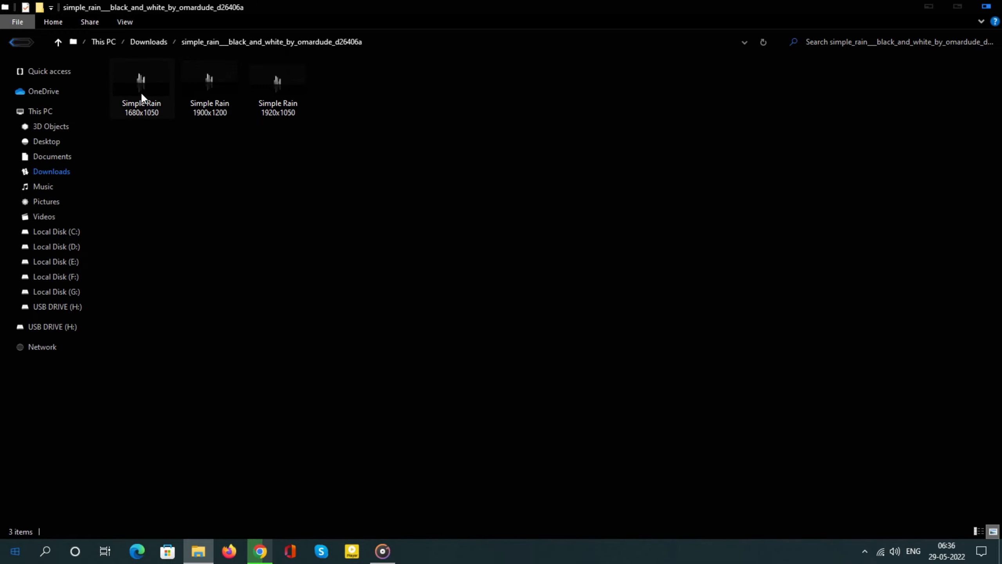
double_click(141, 91)
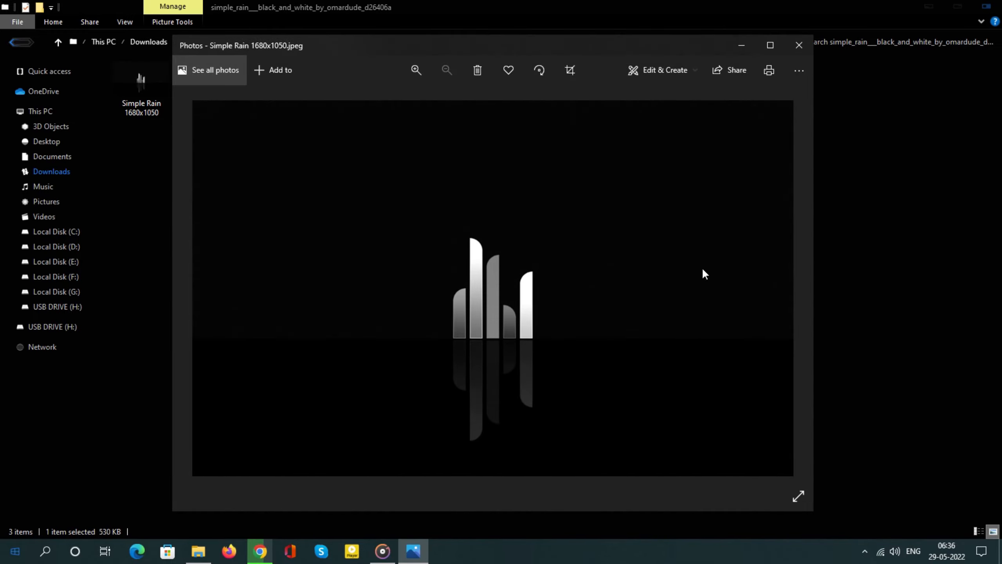
click(789, 284)
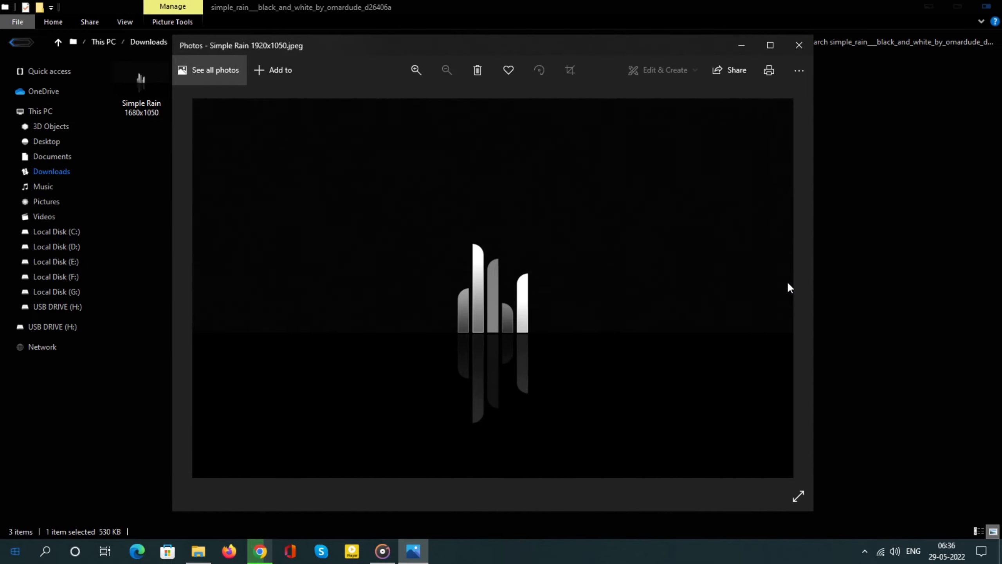
click(182, 288)
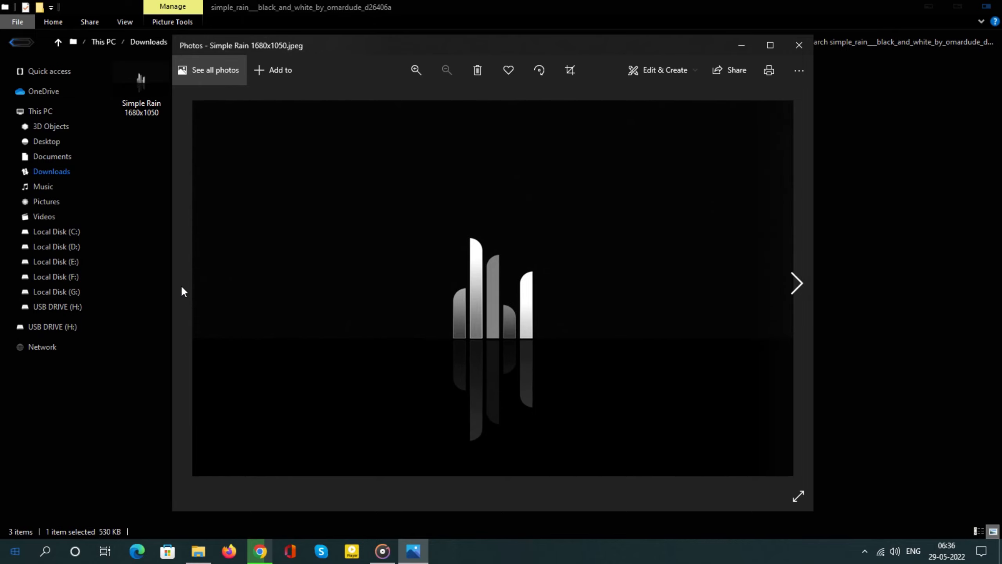
right_click(344, 249)
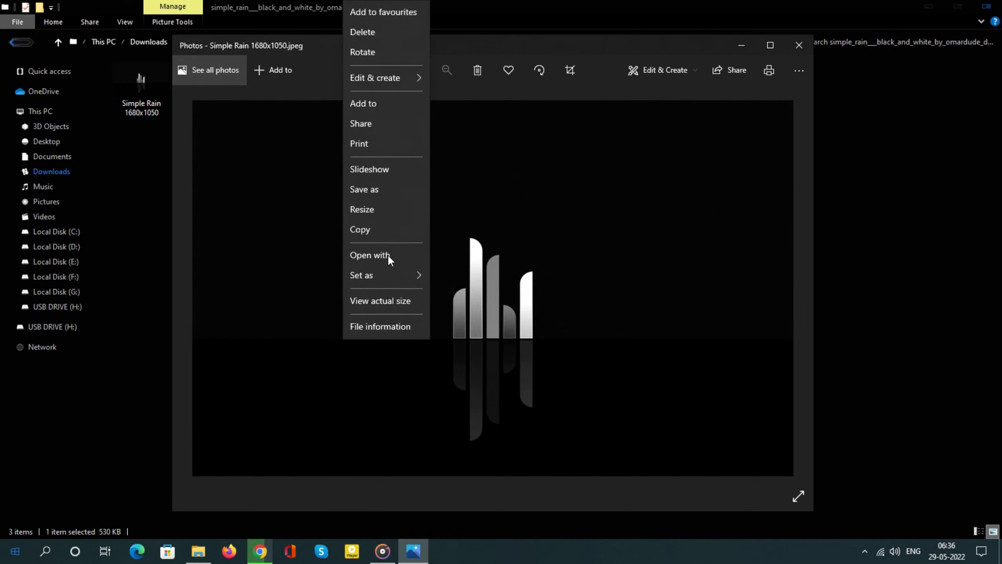
mouse_move(410, 274)
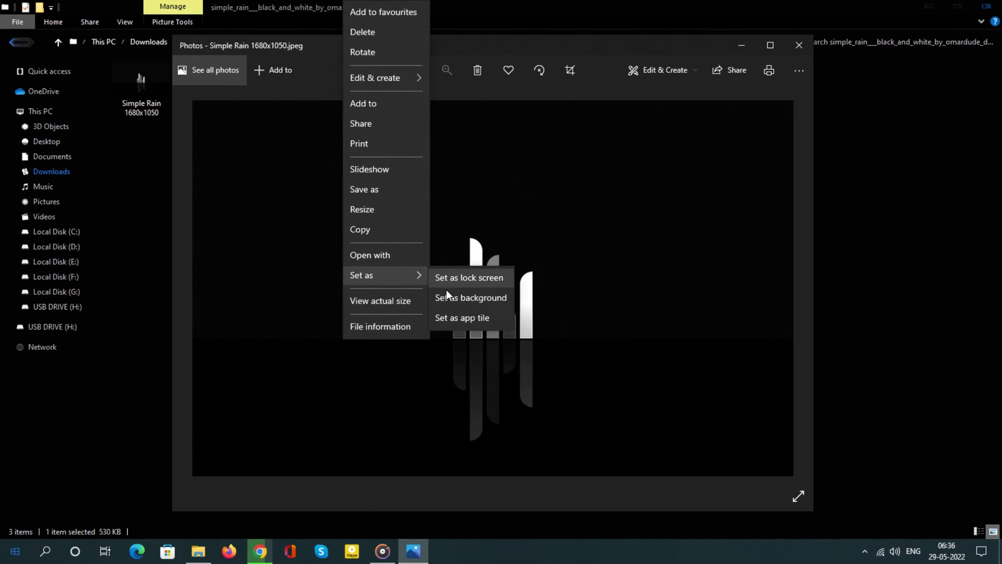
click(493, 299)
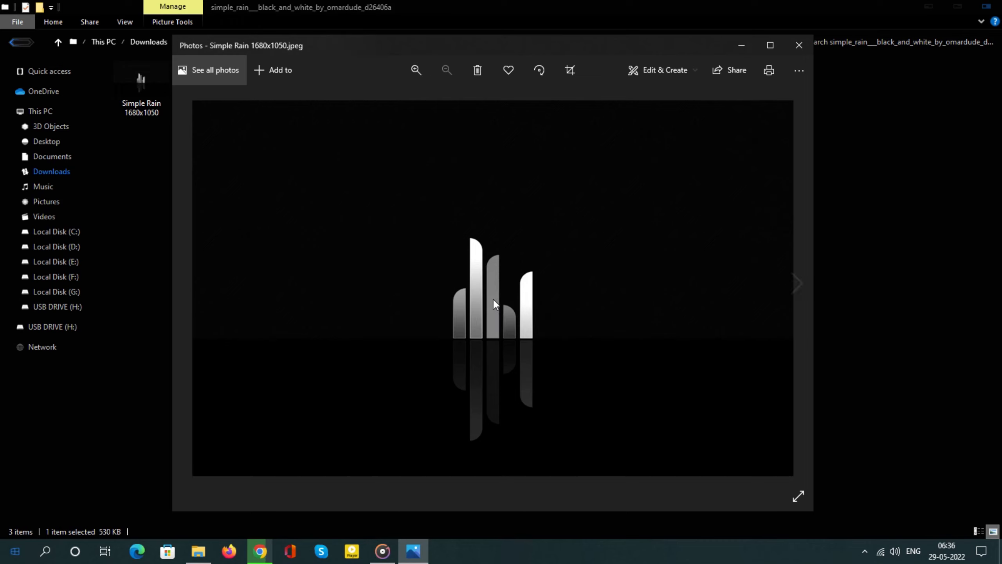
click(790, 46)
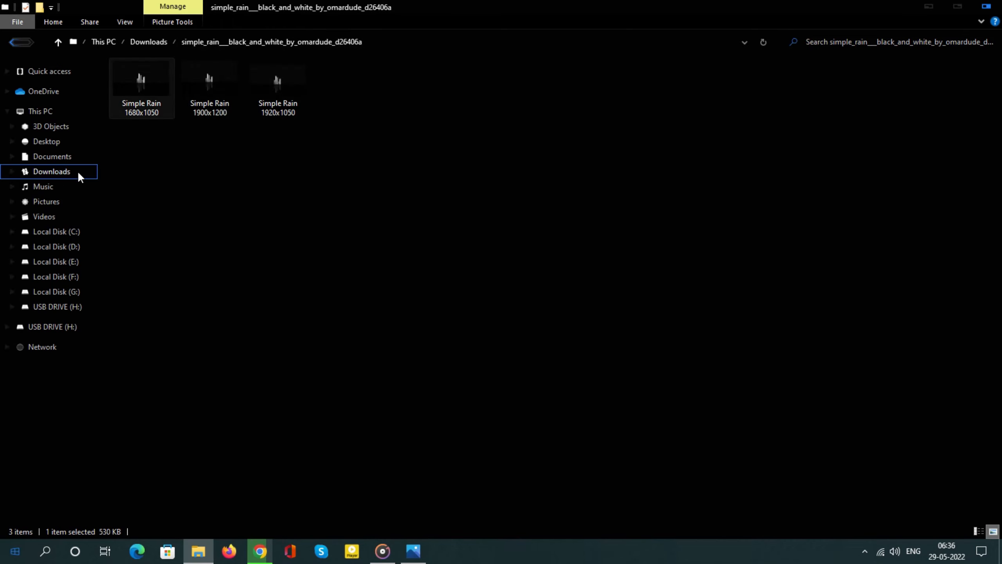
Return to Downloads and check the progress of the Rainmeter-4.5.13.exe download in Chrome
click(65, 173)
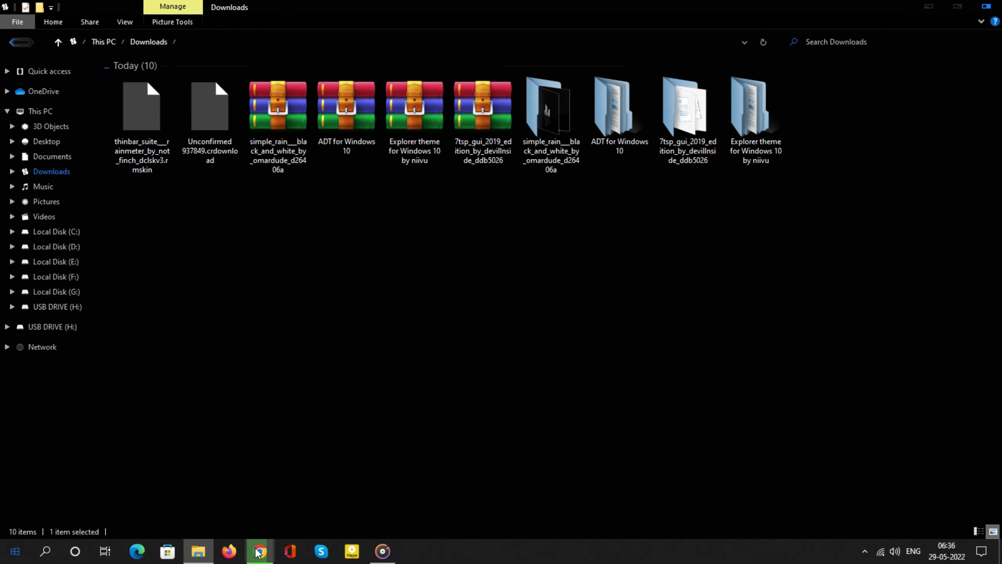
mouse_move(257, 552)
click(256, 501)
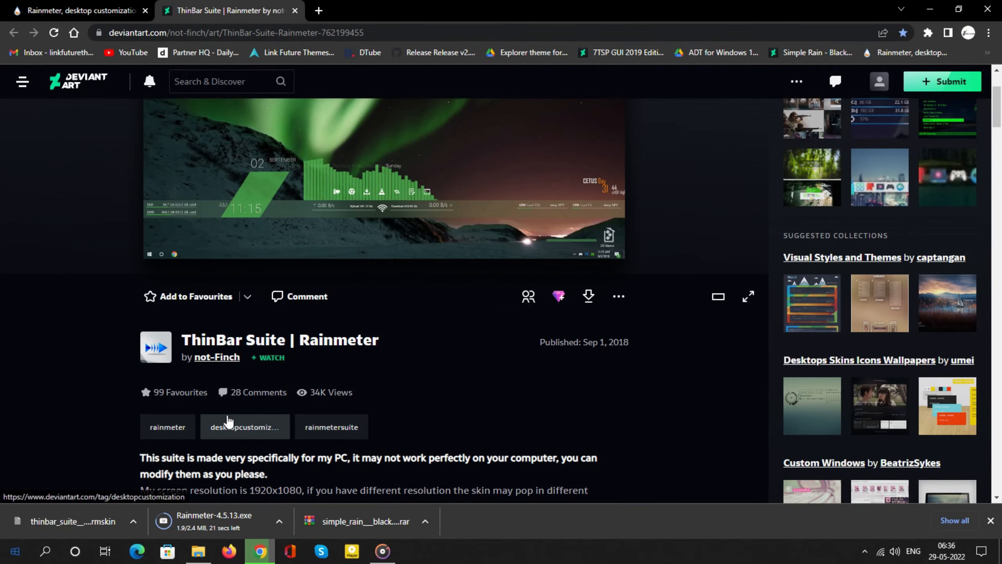
scroll(228, 422, down, 2)
scroll(231, 474, down, 2)
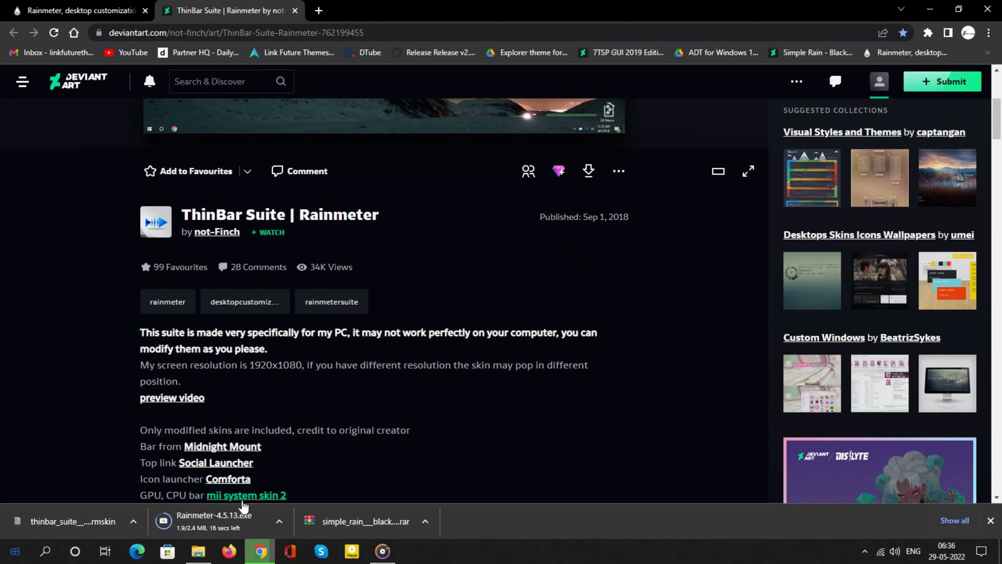
scroll(268, 432, up, 3)
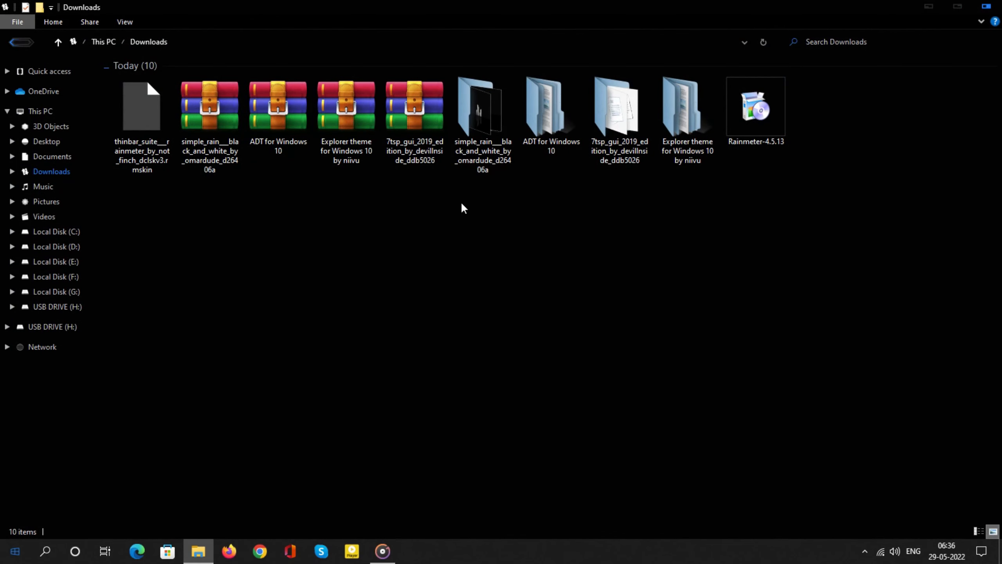
Install Rainmeter-4.5.13 from Downloads in English, in C:\Program Files\Rainmeter with the 64-bit version and launch on startup, and finish the setup
right_click(745, 116)
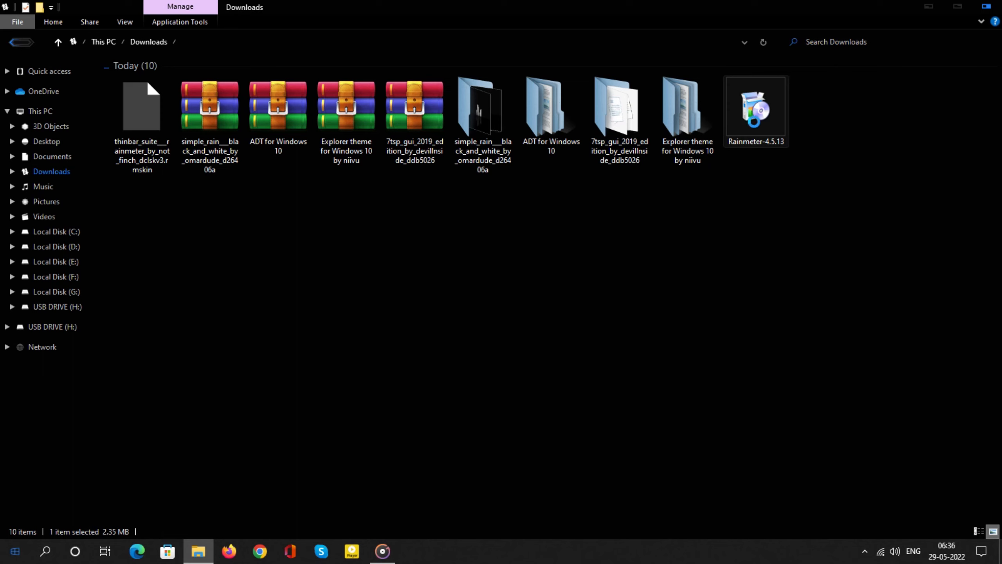
click(805, 134)
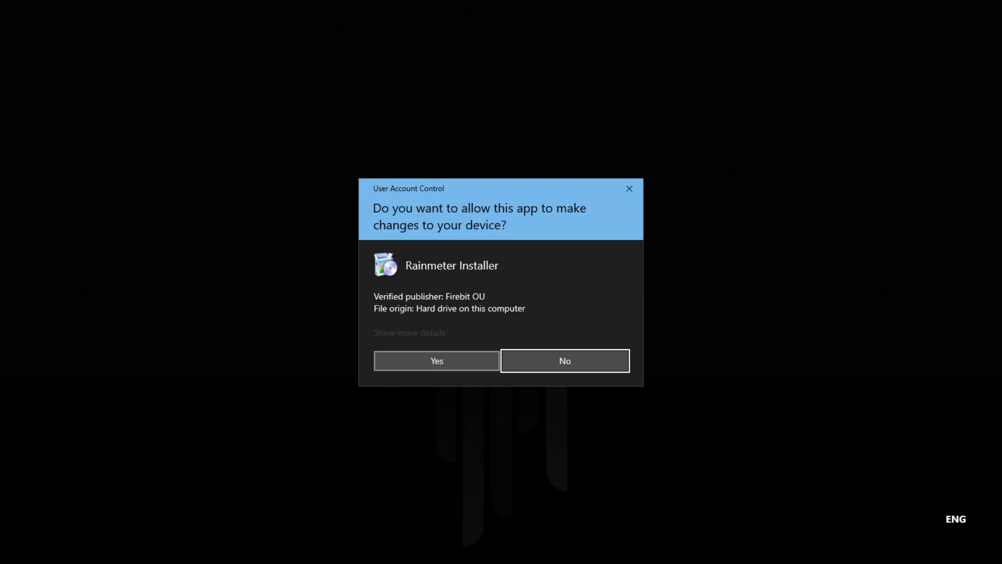
click(456, 367)
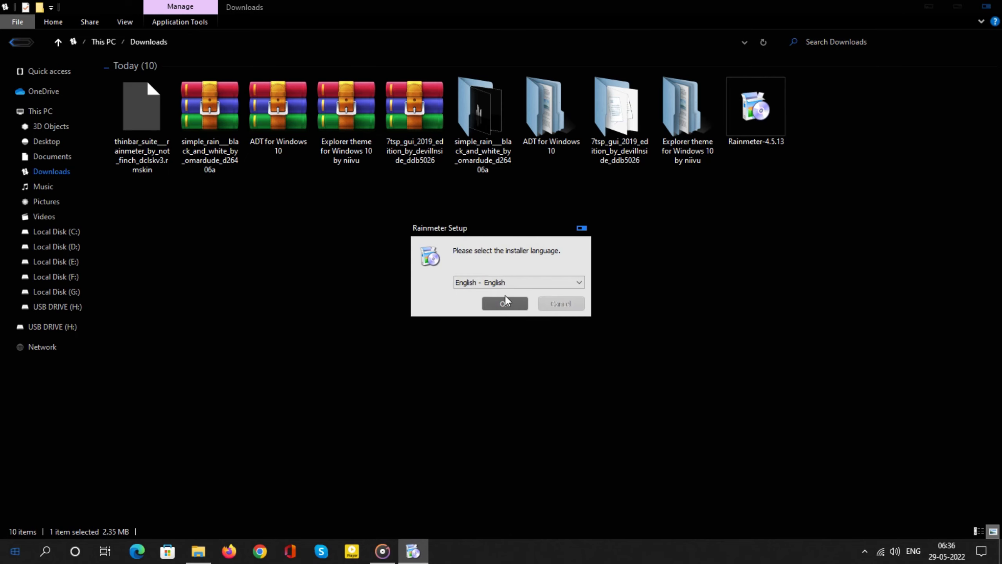
click(501, 300)
click(571, 373)
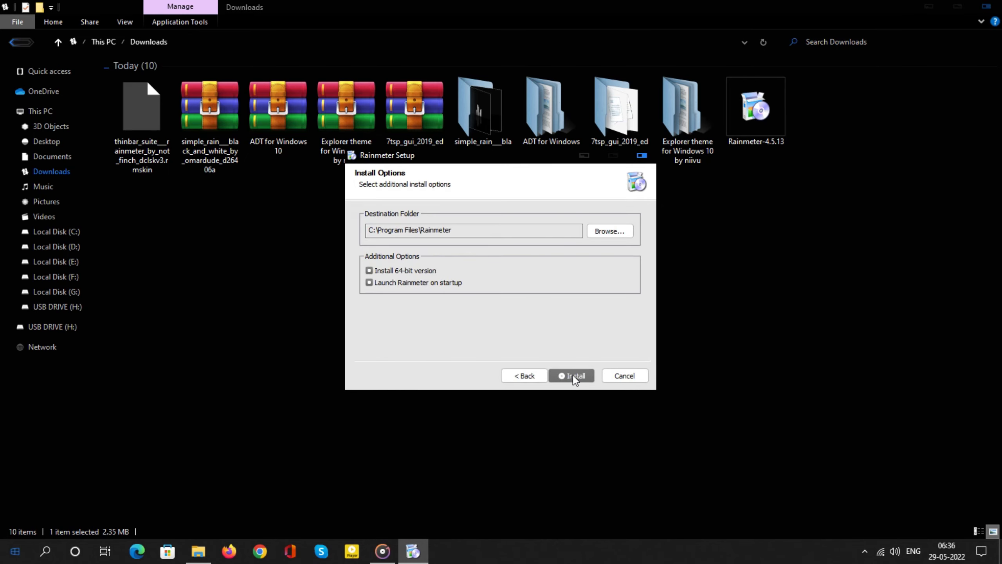
click(573, 375)
click(573, 375)
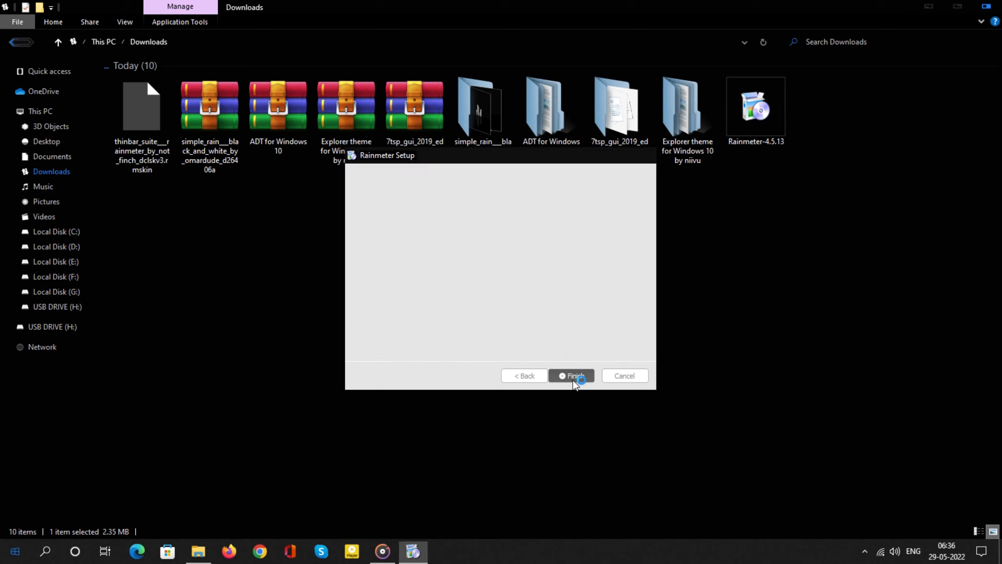
Unload the four default illustro skins from the desktop: Clock, System, Disk and Welcome
right_click(922, 16)
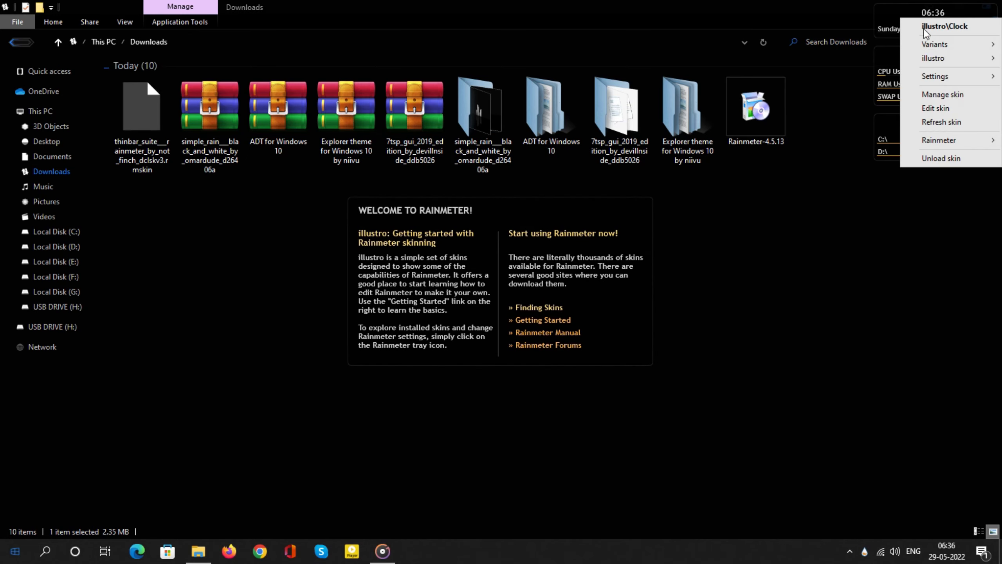
click(928, 155)
key(super+d)
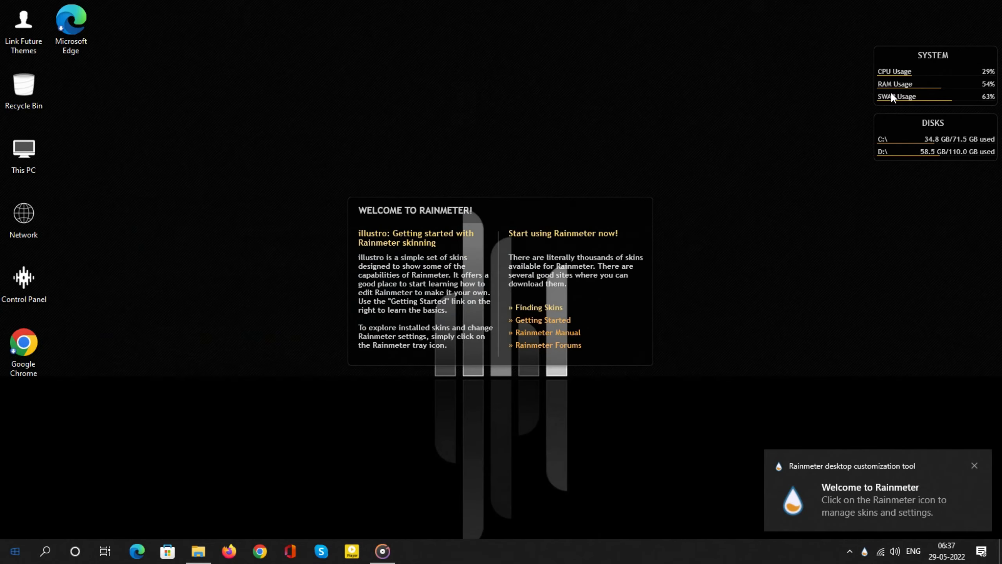
right_click(895, 76)
click(912, 218)
right_click(894, 136)
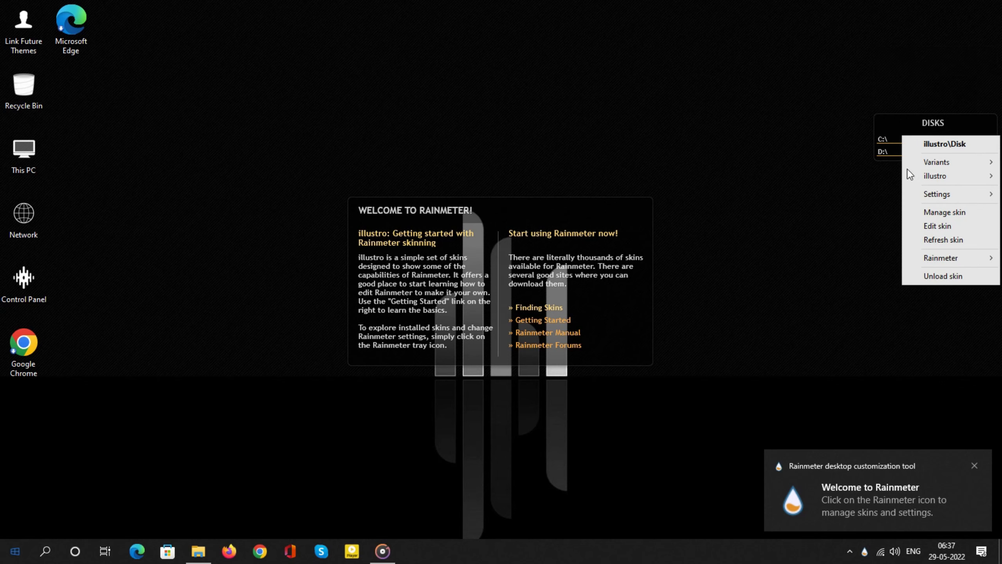
click(919, 277)
right_click(545, 216)
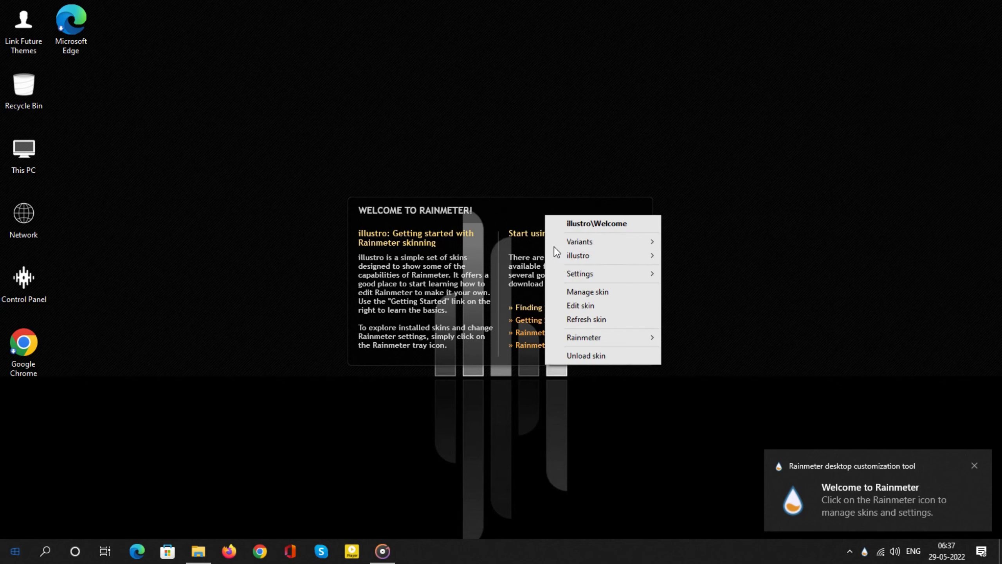
click(594, 355)
Turn off the display of desktop icons
right_click(418, 114)
mouse_move(536, 123)
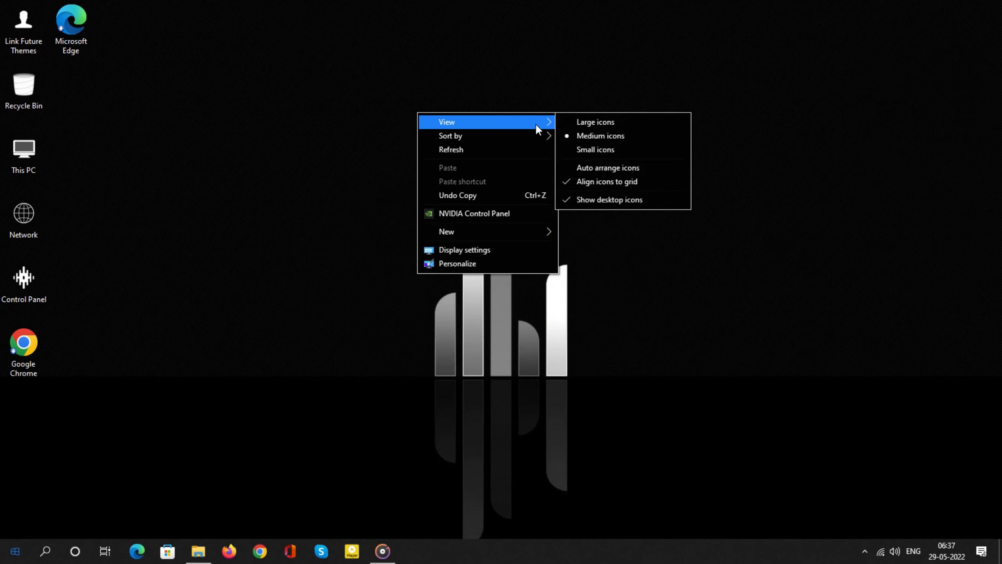
click(562, 202)
Install the ThinBar skin package from thinbar_suite in Downloads without applying its included layout, and close File Explorer
click(198, 550)
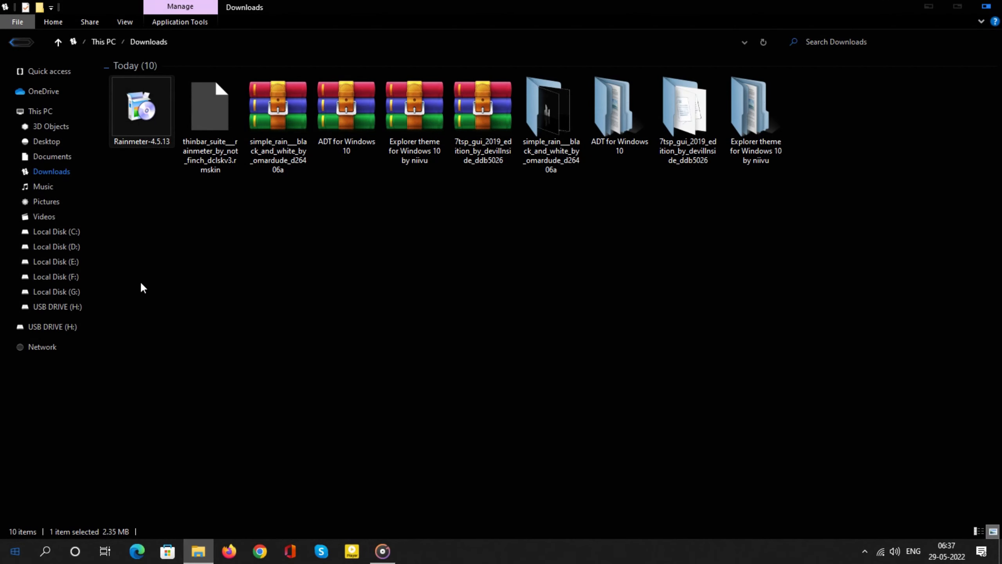
double_click(202, 122)
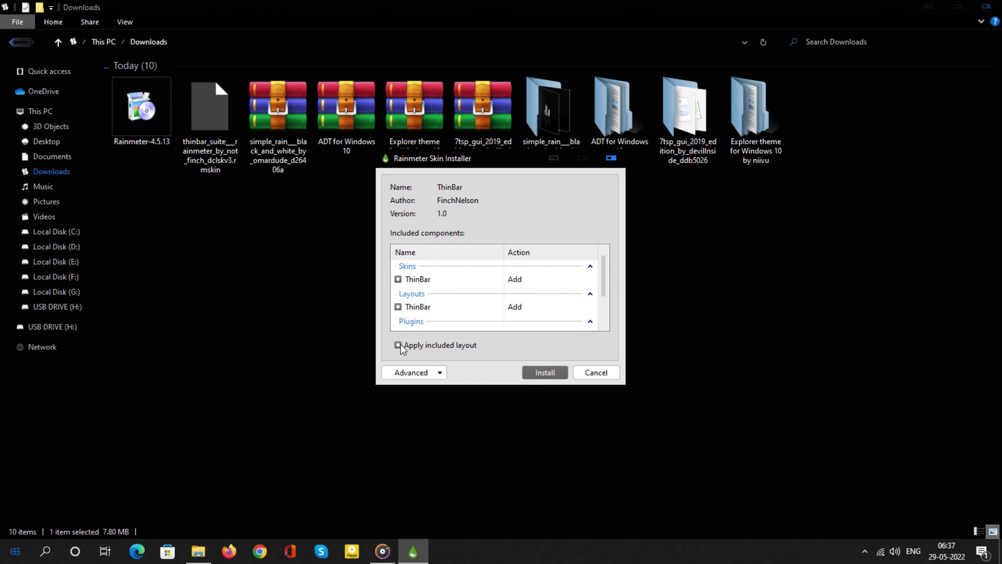
click(533, 371)
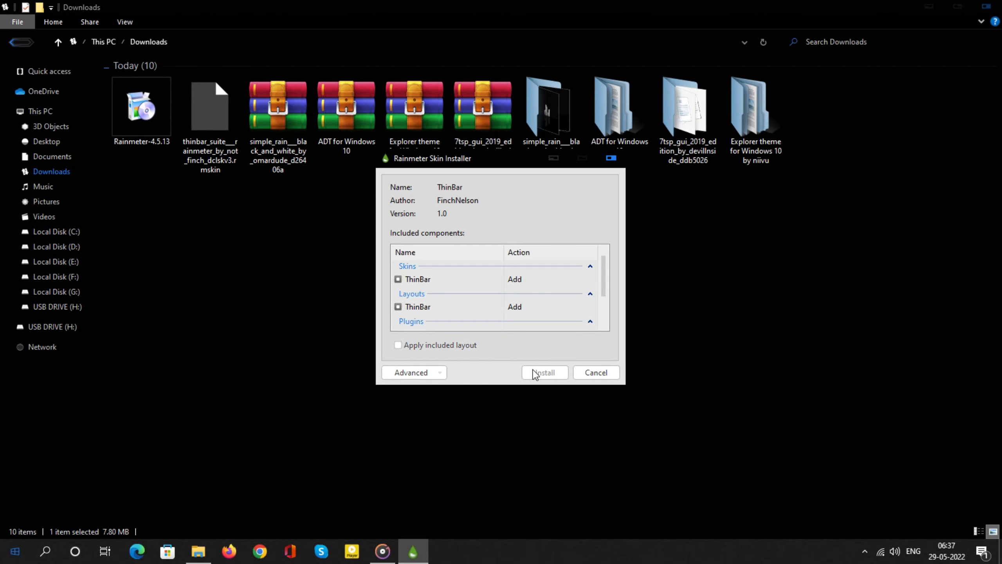
click(988, 6)
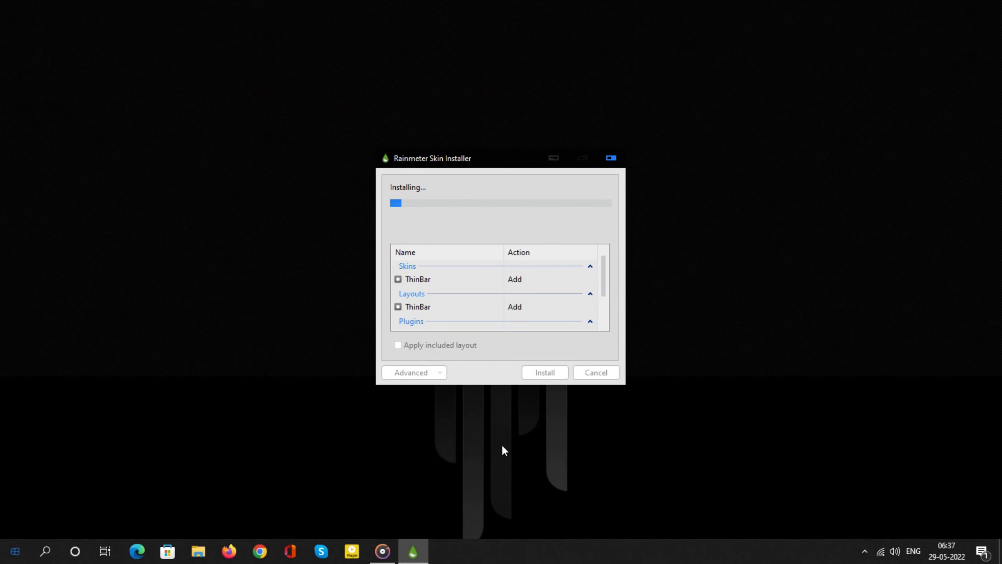
Set the taskbar to hide automatically in desktop mode and close Settings
right_click(520, 561)
click(543, 541)
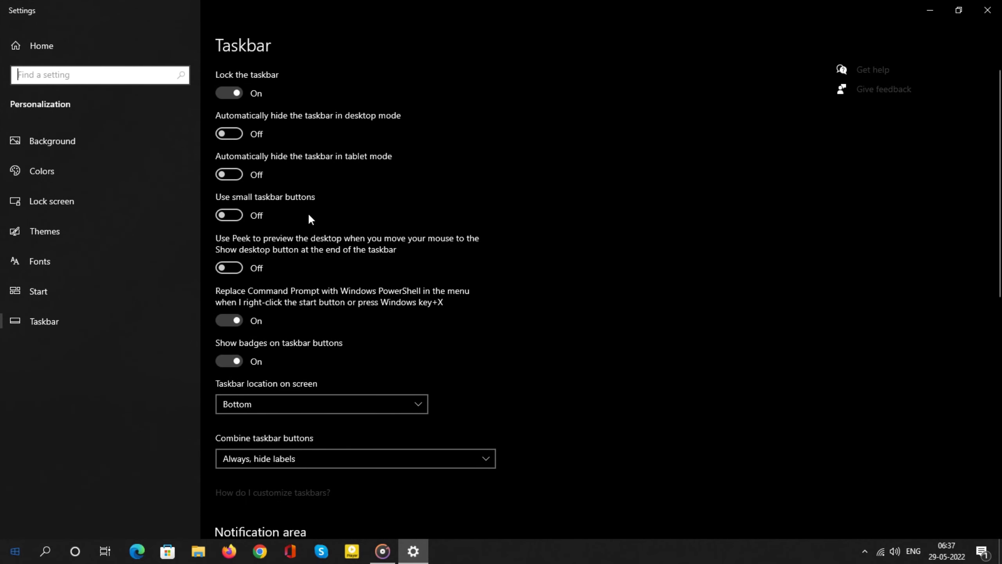
click(229, 134)
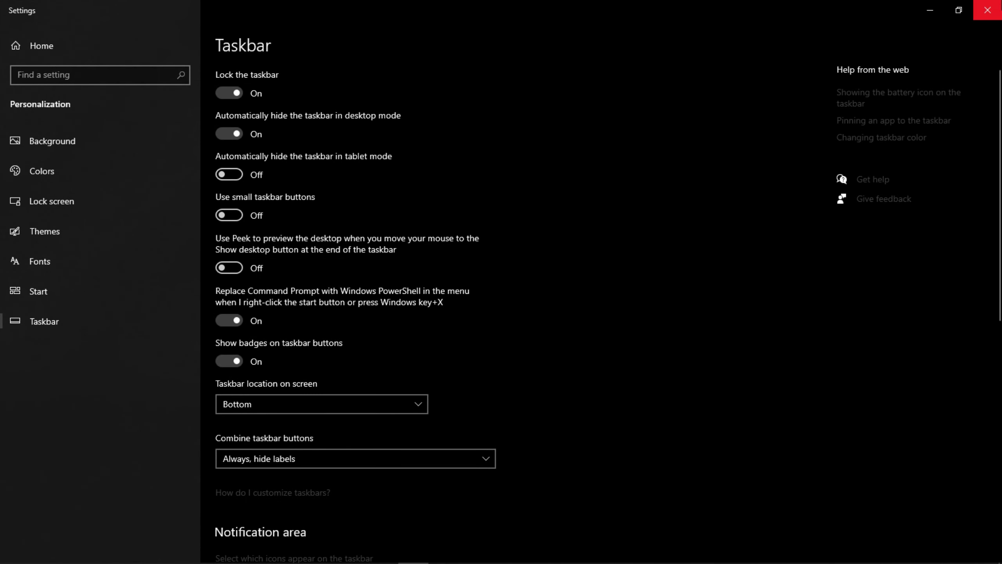
click(987, 10)
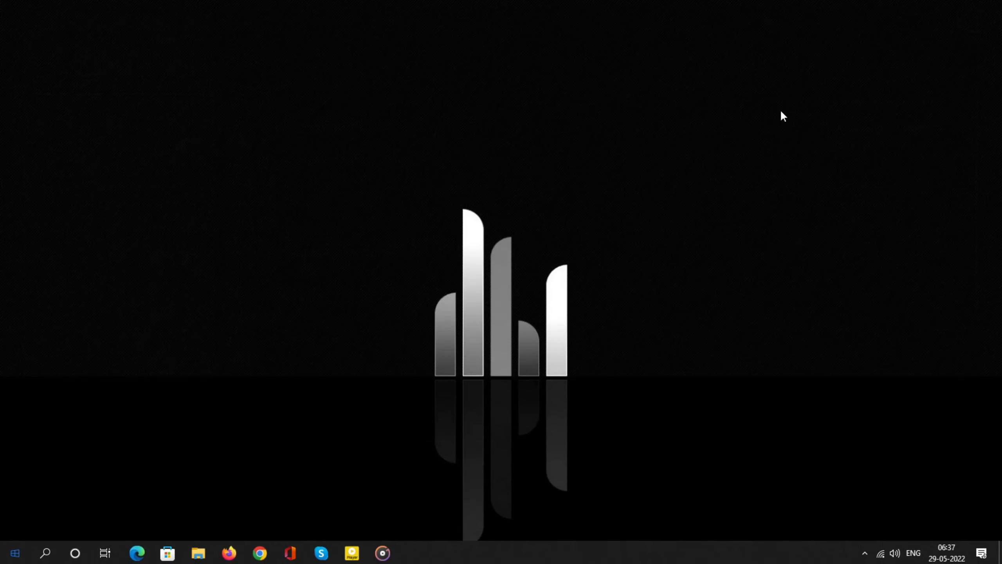
Open the Manage Rainmeter window and load the Links.ini skin from ThinBar's Icons folder
click(865, 551)
click(864, 502)
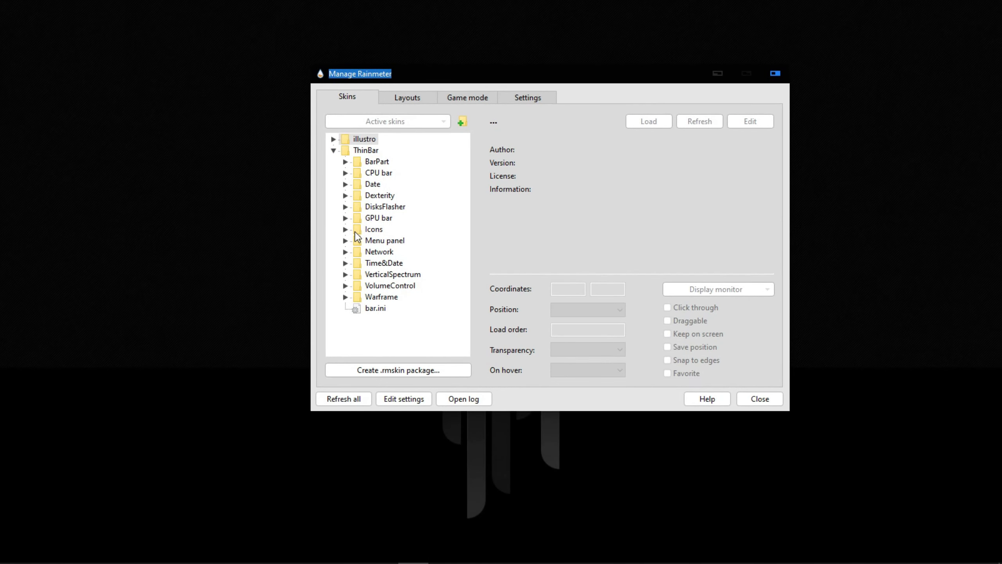
click(346, 229)
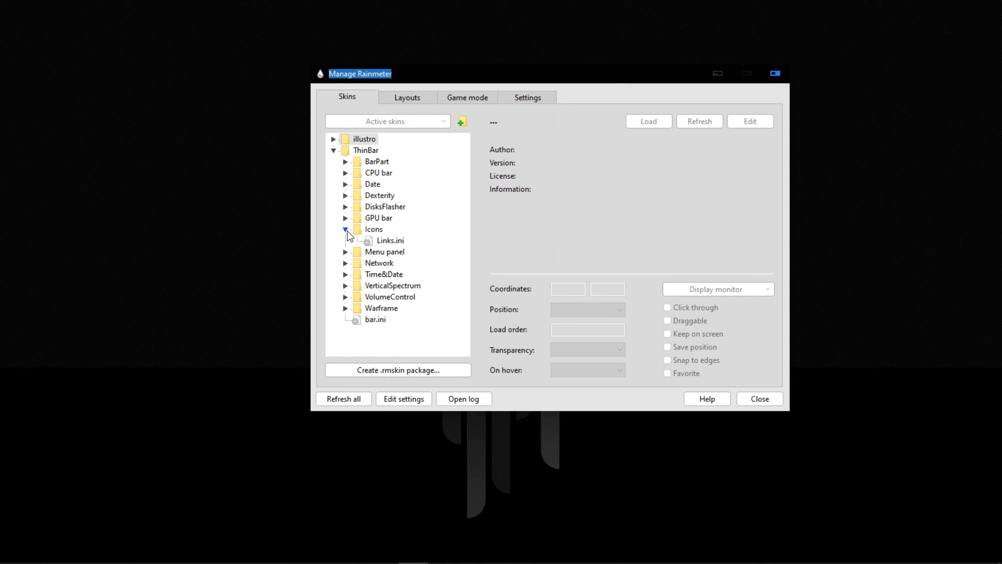
click(383, 242)
click(647, 121)
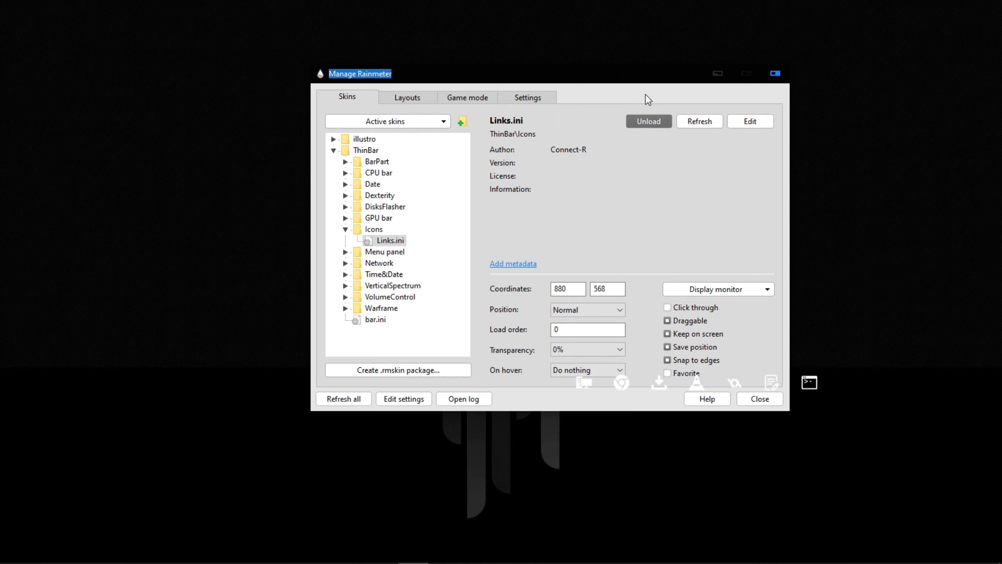
Place the Links icon row just below the wallpaper's horizon, beside the bars, at about coordinates 876, 564
drag(656, 71, 450, 36)
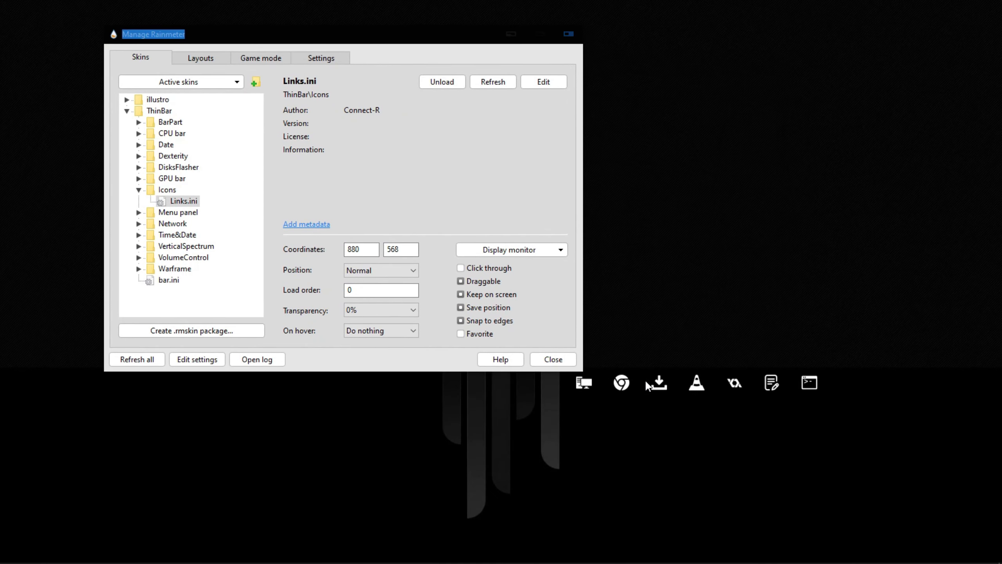
drag(660, 382, 664, 388)
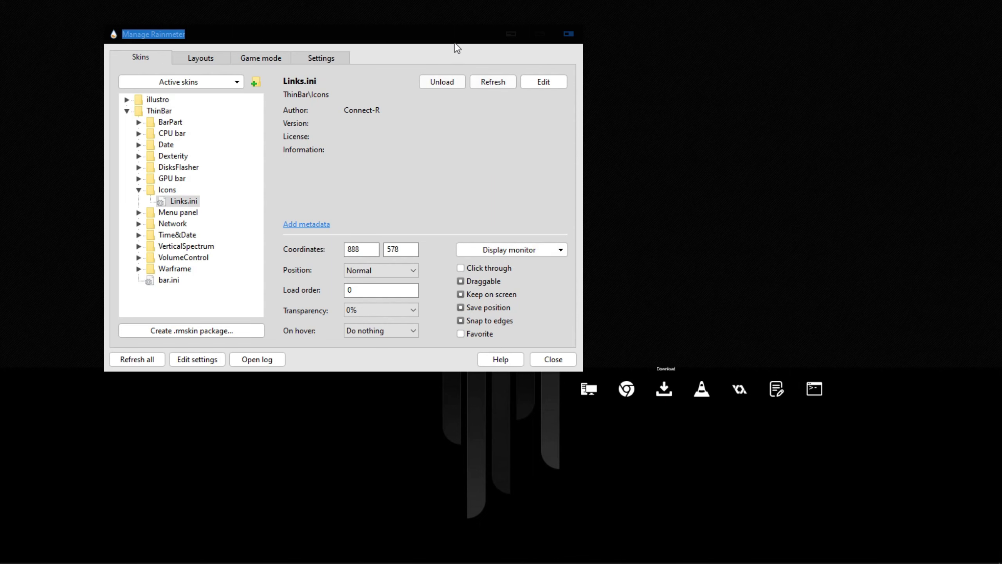
drag(457, 45, 342, 57)
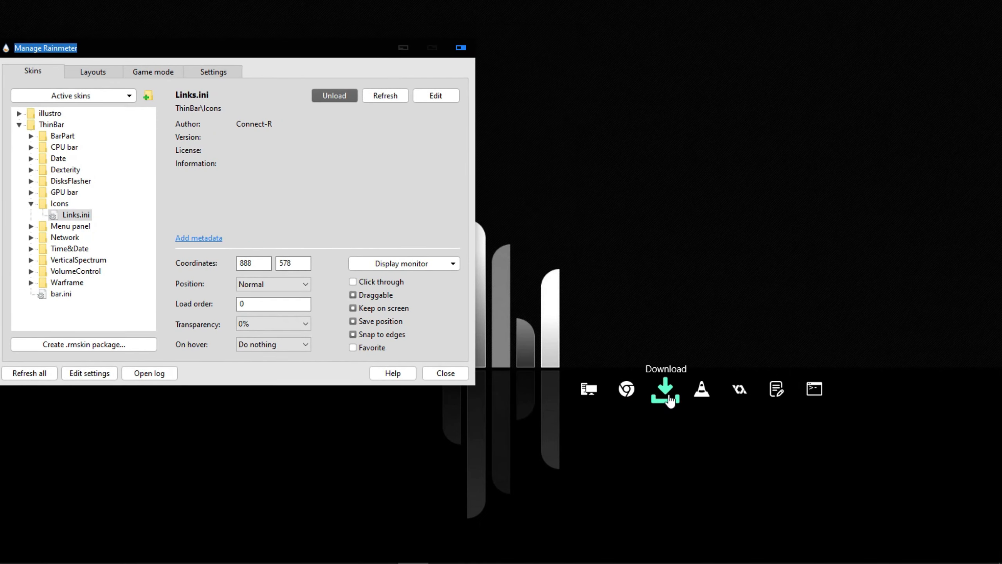
drag(668, 400, 660, 391)
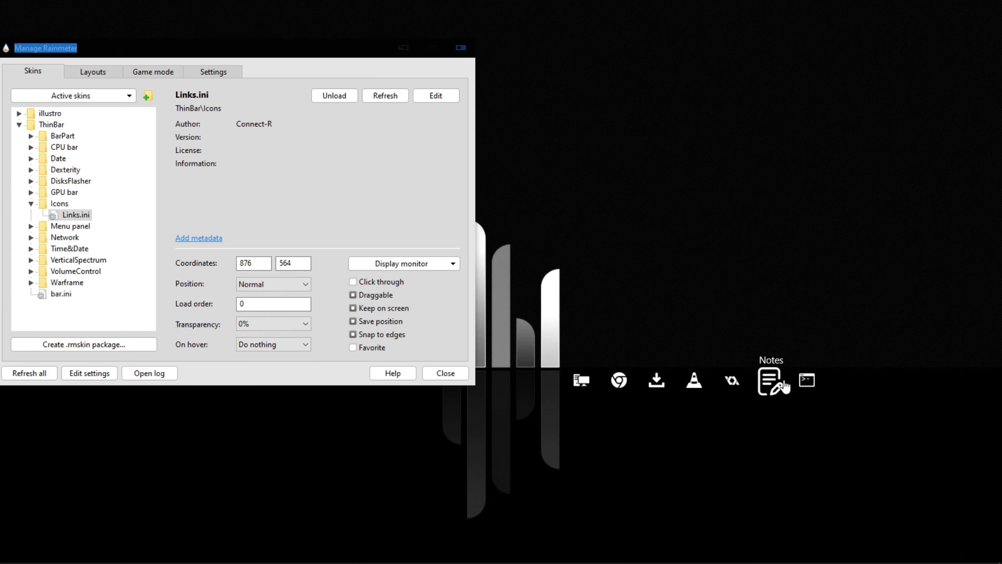
Load ThinBar's menu.ini skin from the Menu panel folder and place it just above the horizon at about coordinates 156, 511
drag(252, 59, 603, 65)
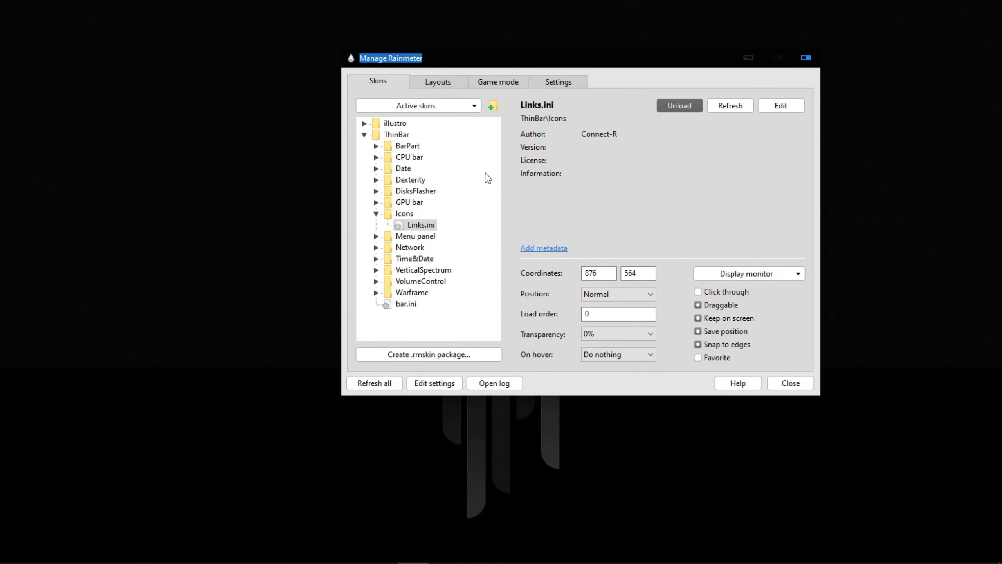
click(376, 236)
click(422, 247)
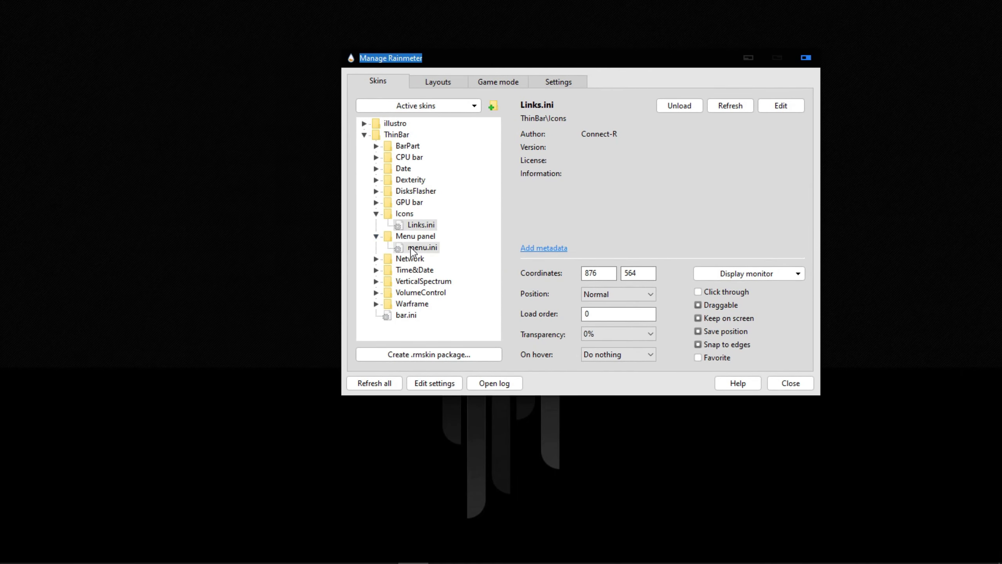
click(670, 111)
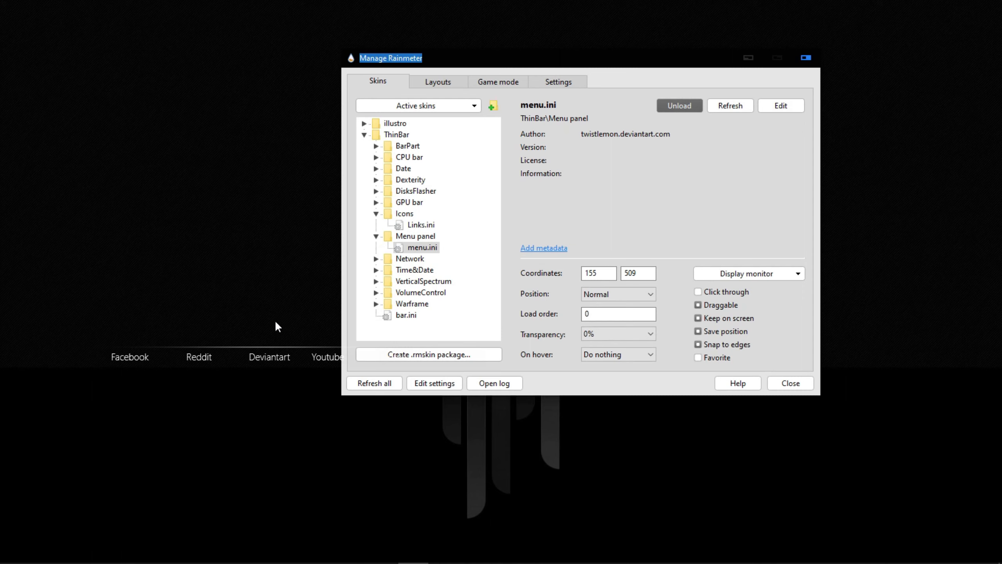
click(748, 58)
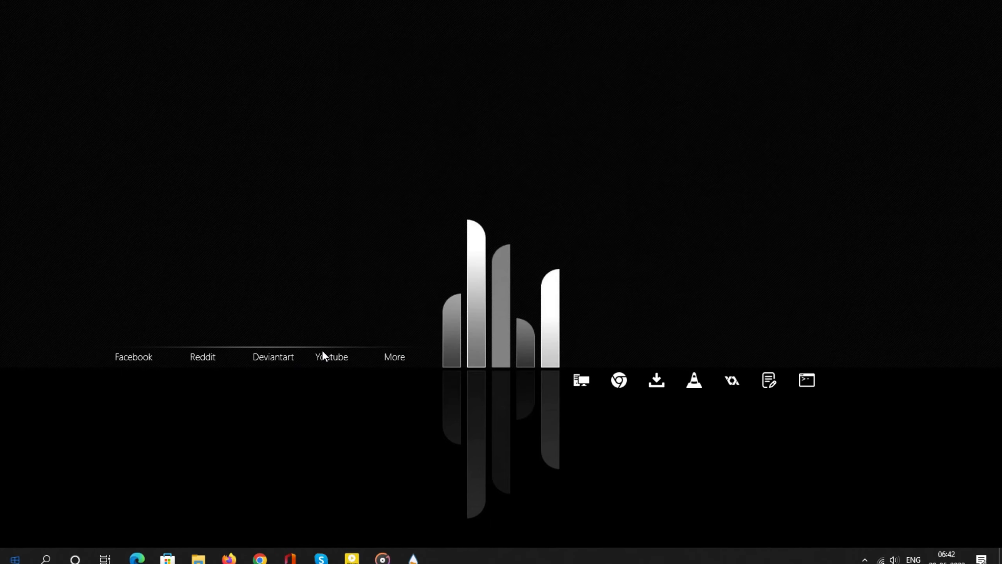
drag(323, 352, 320, 353)
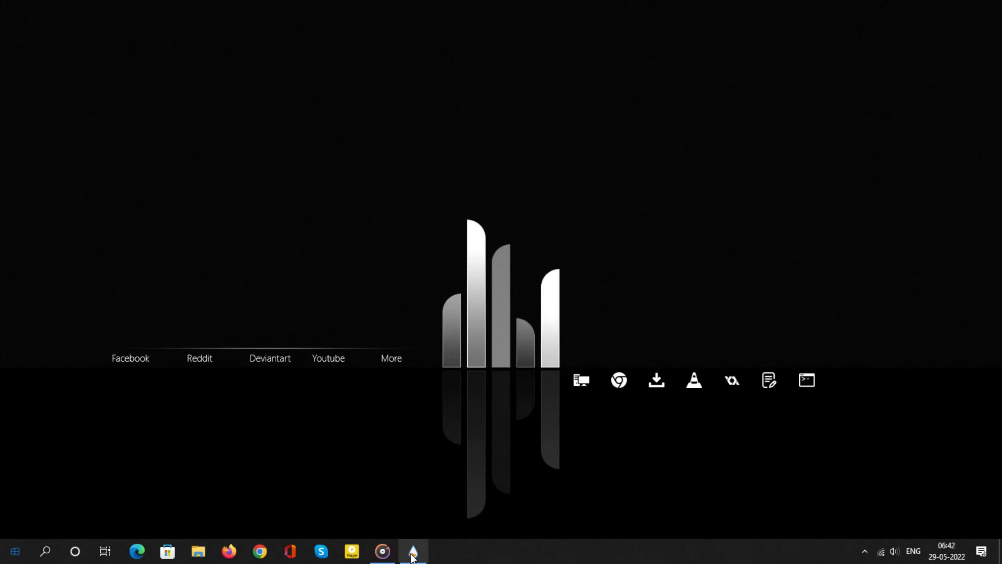
Return to Manage Rainmeter and load the VolumeControl.ini skin from ThinBar's VolumeControl folder
click(412, 550)
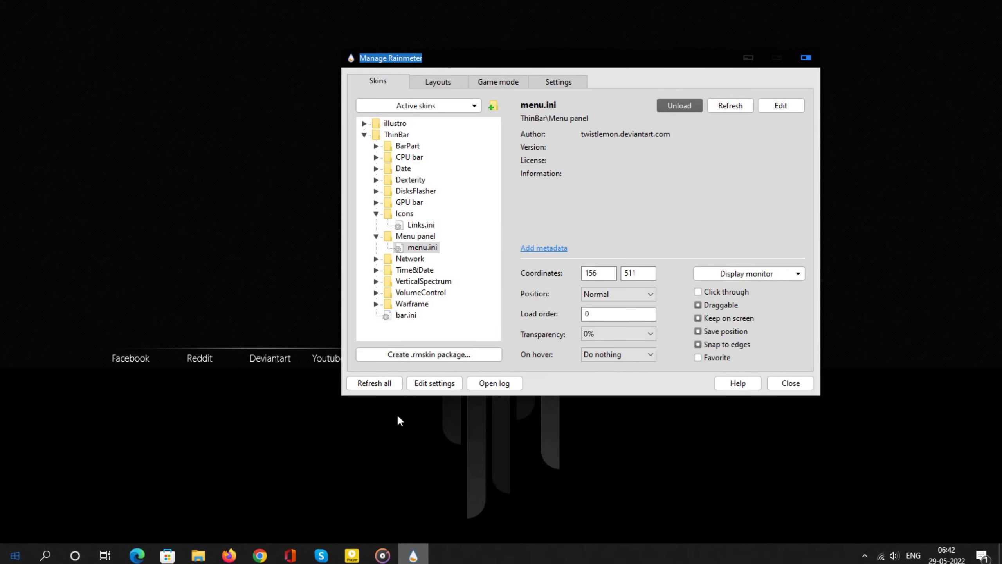
click(376, 293)
click(436, 304)
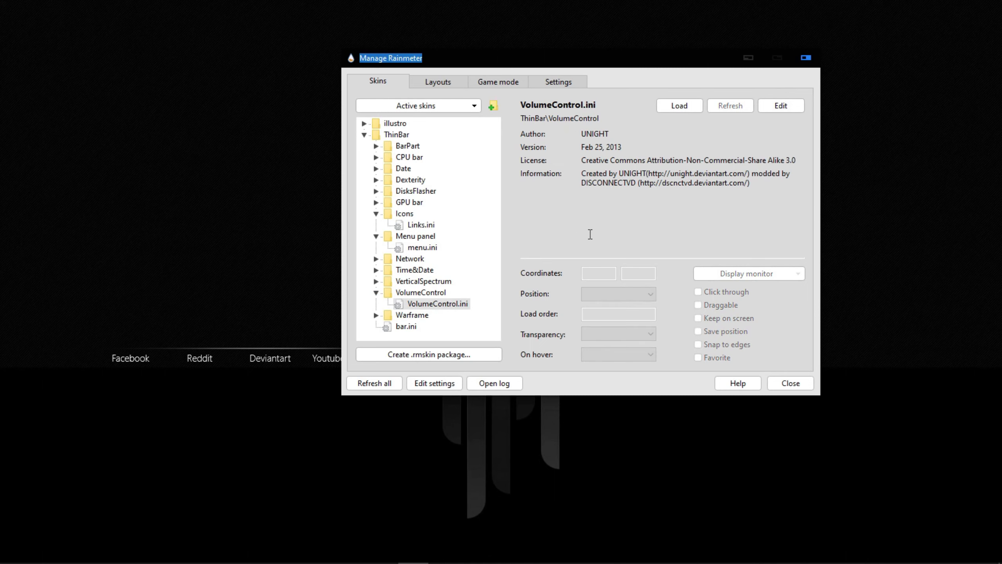
click(665, 100)
Try the desktop volume bar at several levels and leave it at about a quarter
click(210, 344)
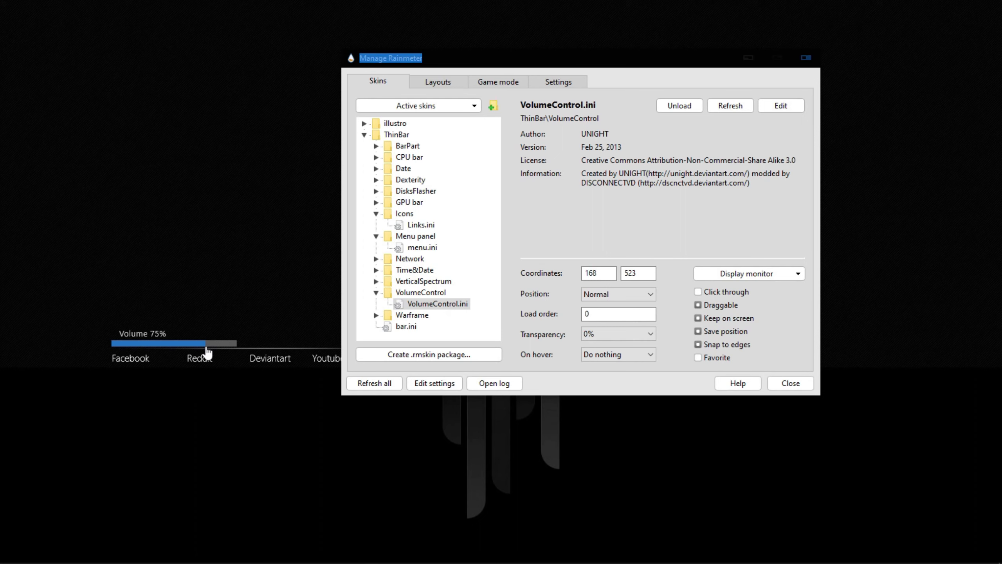
click(184, 344)
click(153, 343)
click(190, 343)
click(224, 344)
click(143, 343)
click(191, 343)
click(151, 343)
Set the VolumeControl skin's coordinates to 168, 526
click(607, 279)
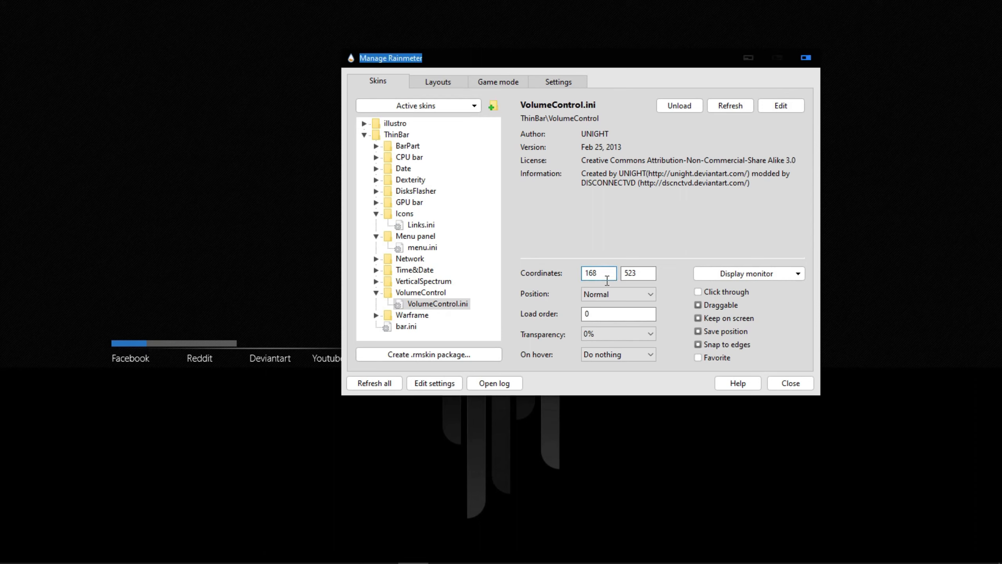
key(BackSpace)
text(8)
click(642, 281)
key(BackSpace)
text(5)
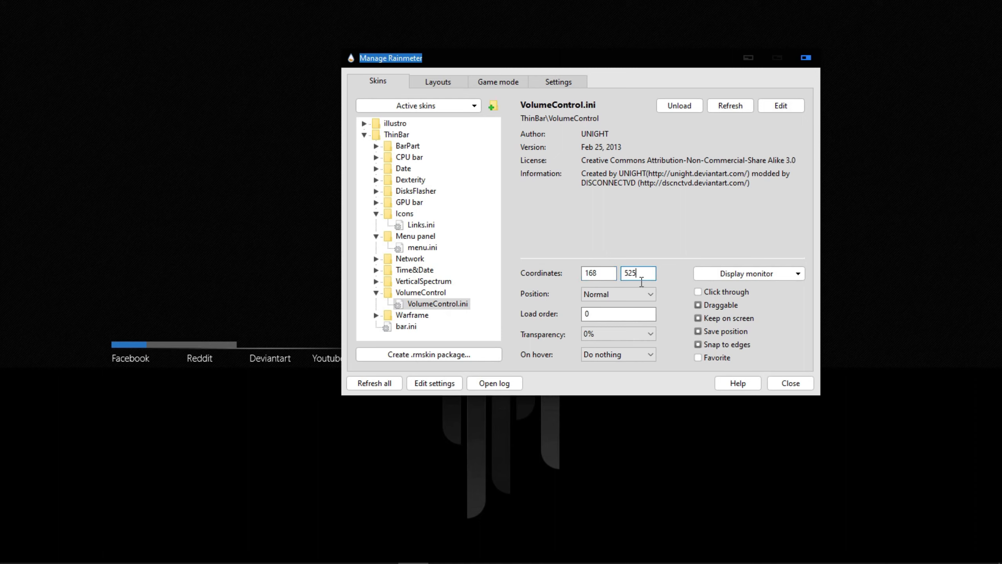
key(BackSpace)
text(6)
Collapse the Menu panel and Icons folders and load the Date.ini skin from ThinBar's Date folder
click(376, 236)
click(376, 213)
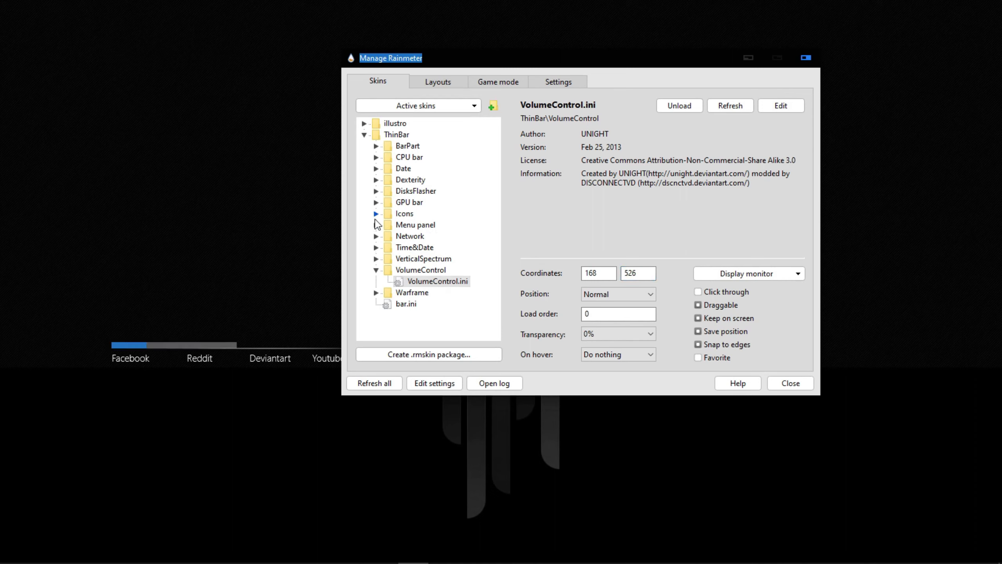
click(376, 168)
click(420, 180)
click(667, 107)
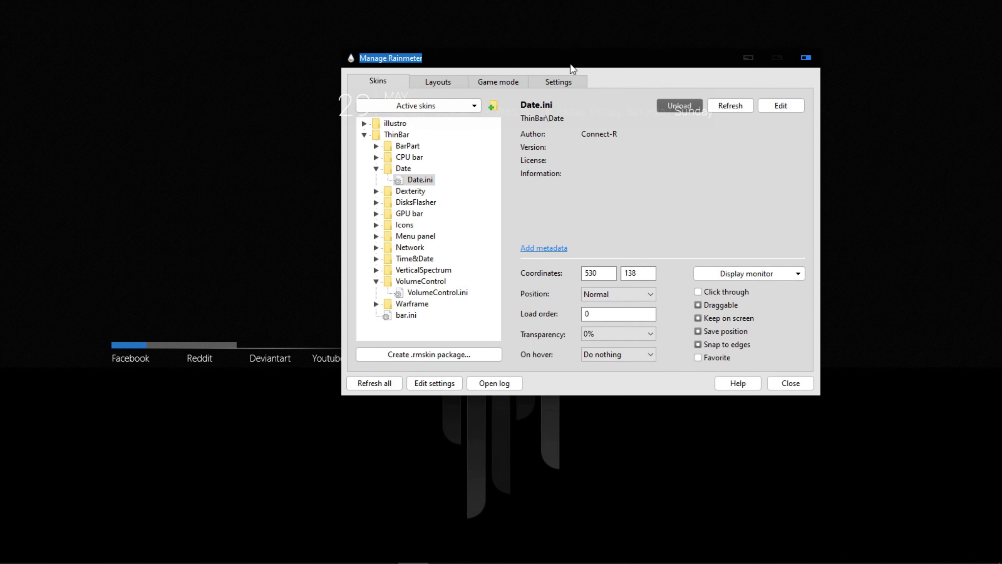
Load the Time&Date12.ini skin from ThinBar's Time&Date folder
drag(571, 64, 624, 136)
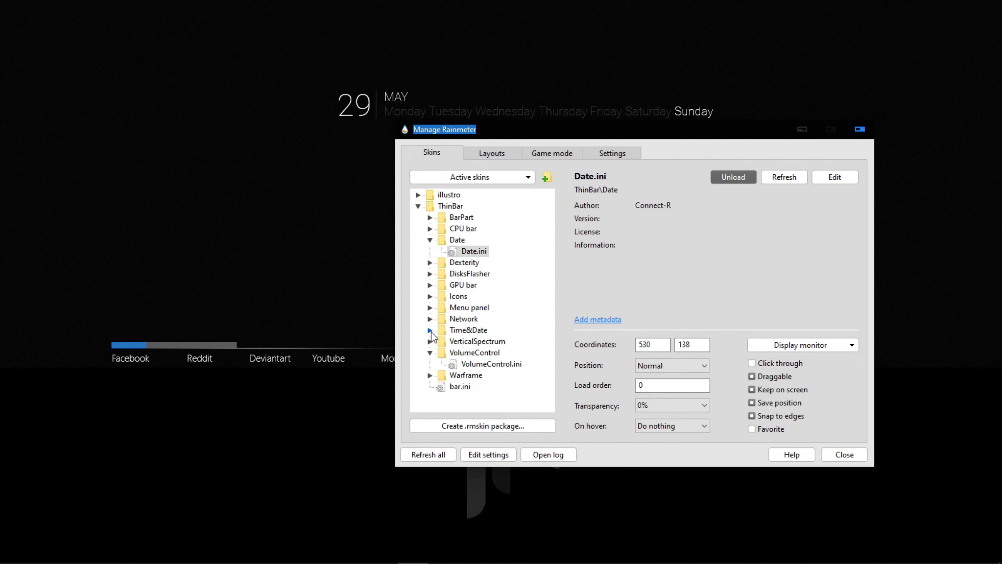
click(431, 330)
click(473, 340)
click(734, 178)
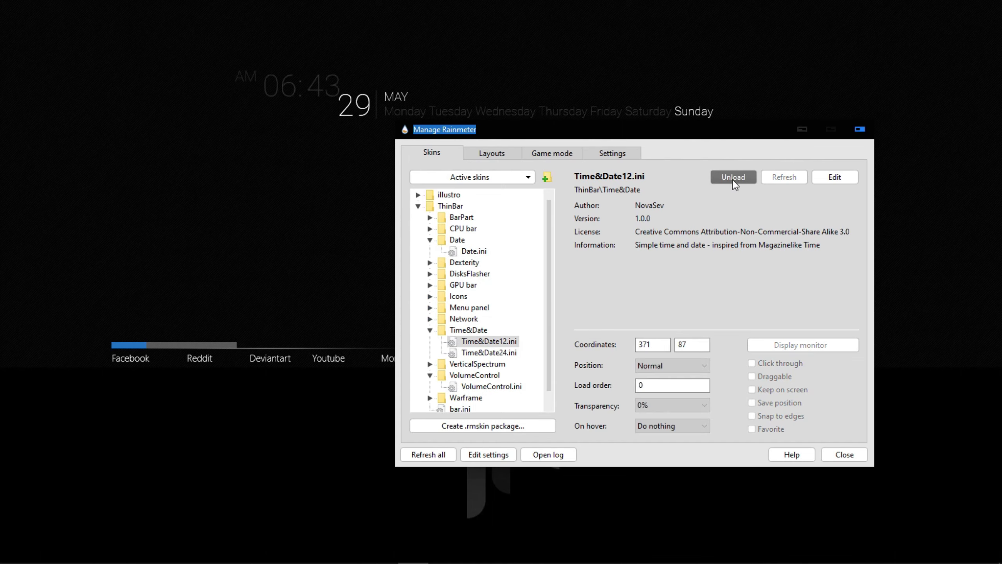
Load the bar.ini skin from the ThinBar folder
drag(665, 141, 295, 200)
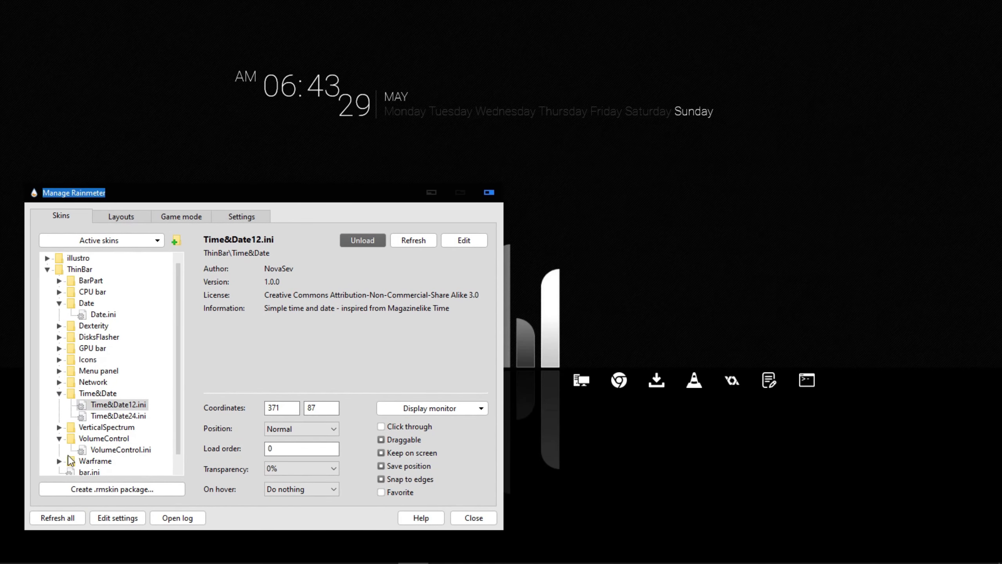
click(85, 473)
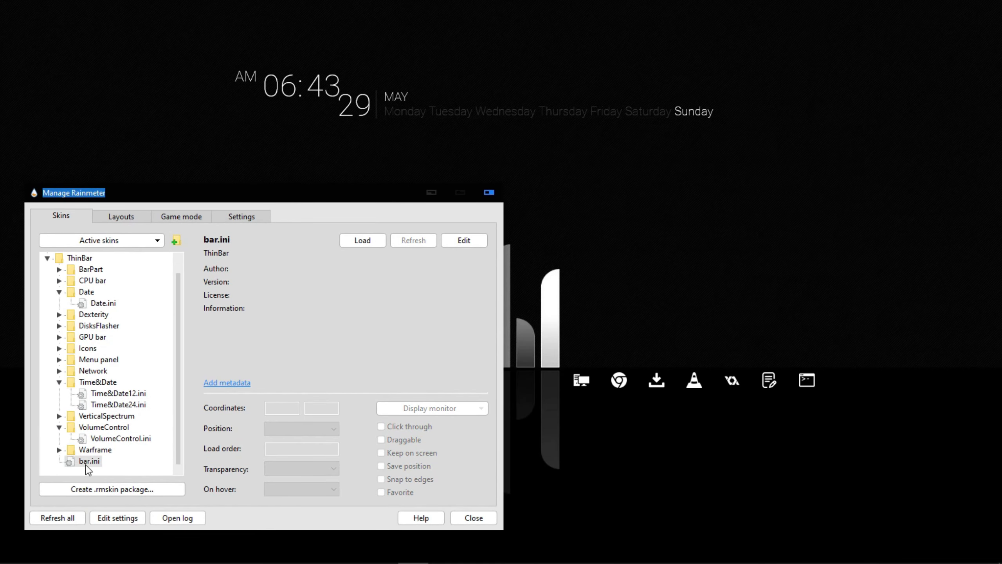
click(361, 240)
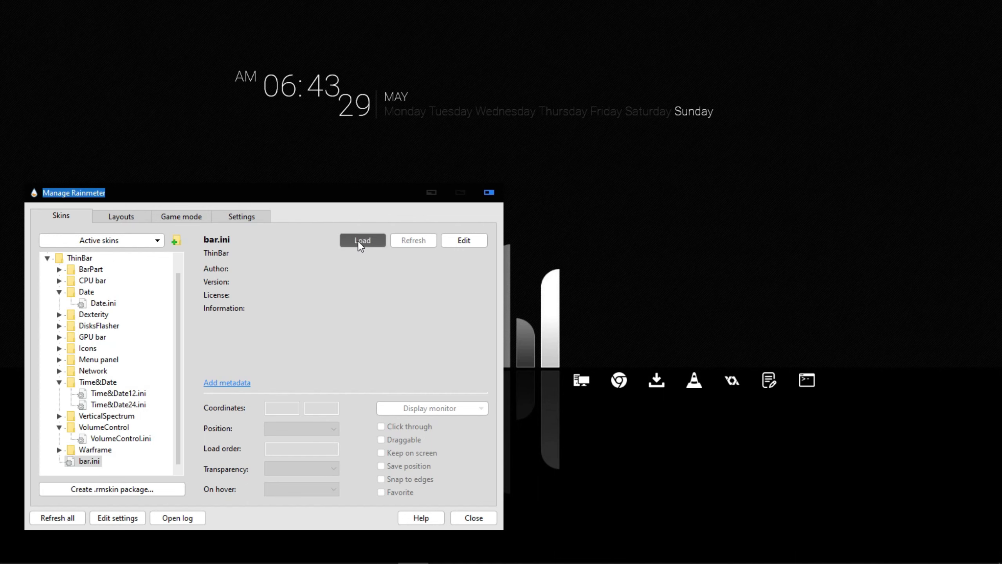
Move the date skin onto the horizontal band across the desktop and place the clock beside the month, above the weekday row
drag(344, 201, 311, 383)
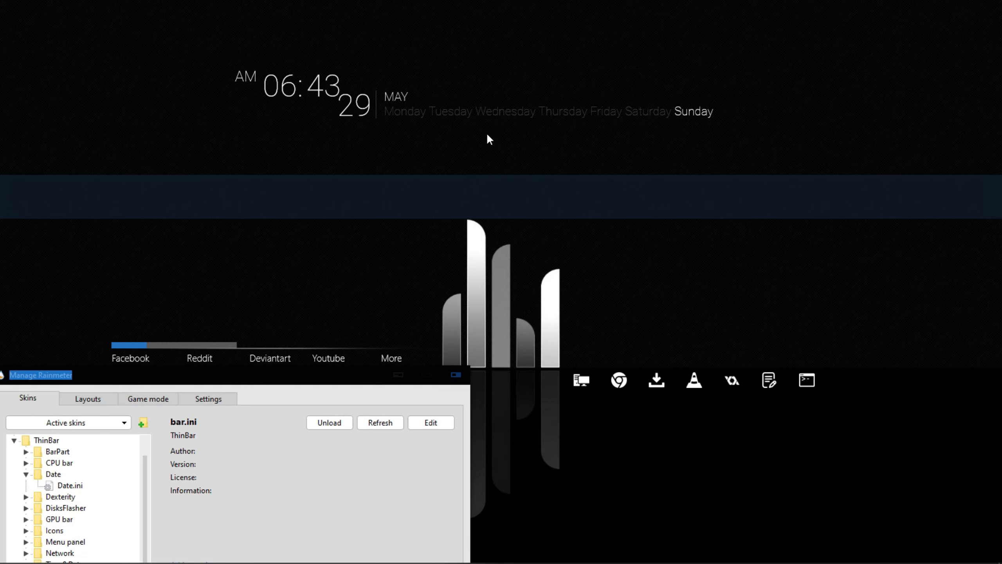
drag(473, 111, 588, 212)
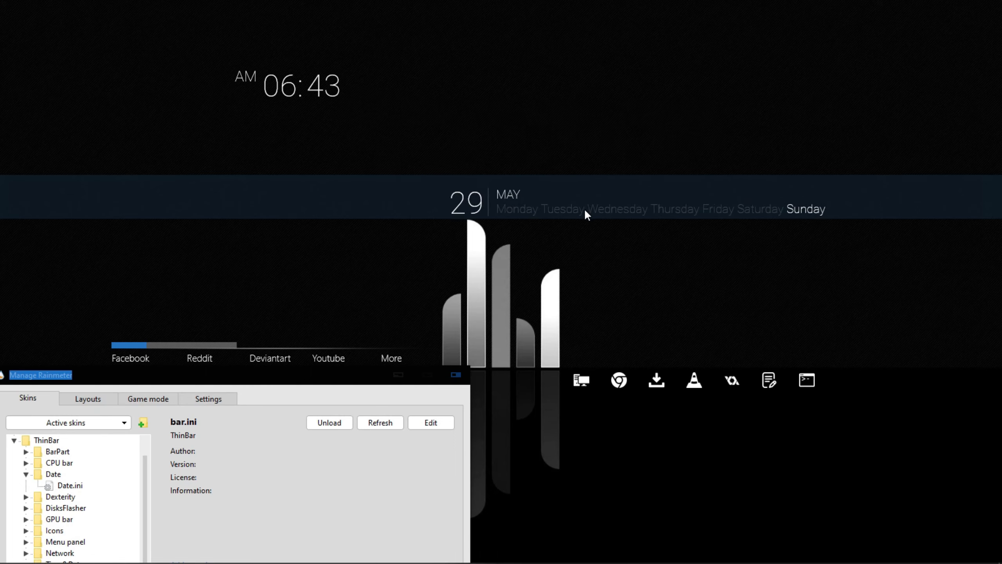
drag(327, 91, 587, 197)
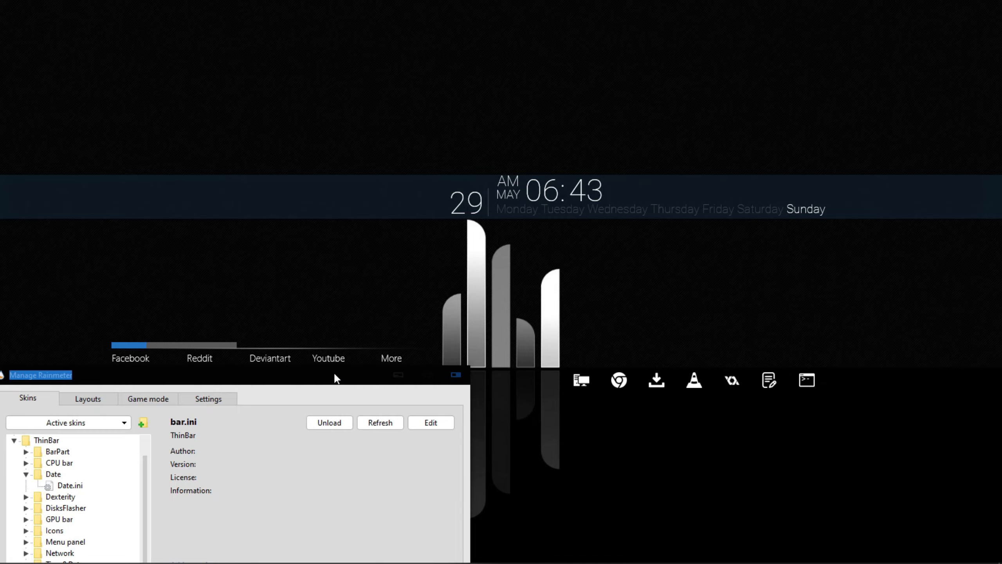
Check the details of ThinBar's Disks.ini skin and the temp bar.ini skins in the GPU bar and CPU bar folders
drag(336, 378, 849, 26)
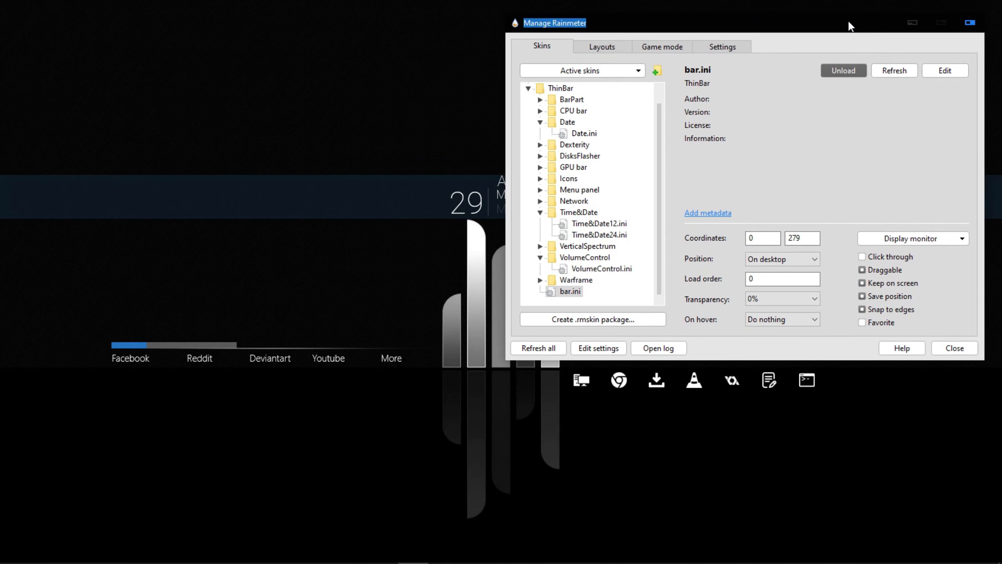
click(540, 156)
click(571, 168)
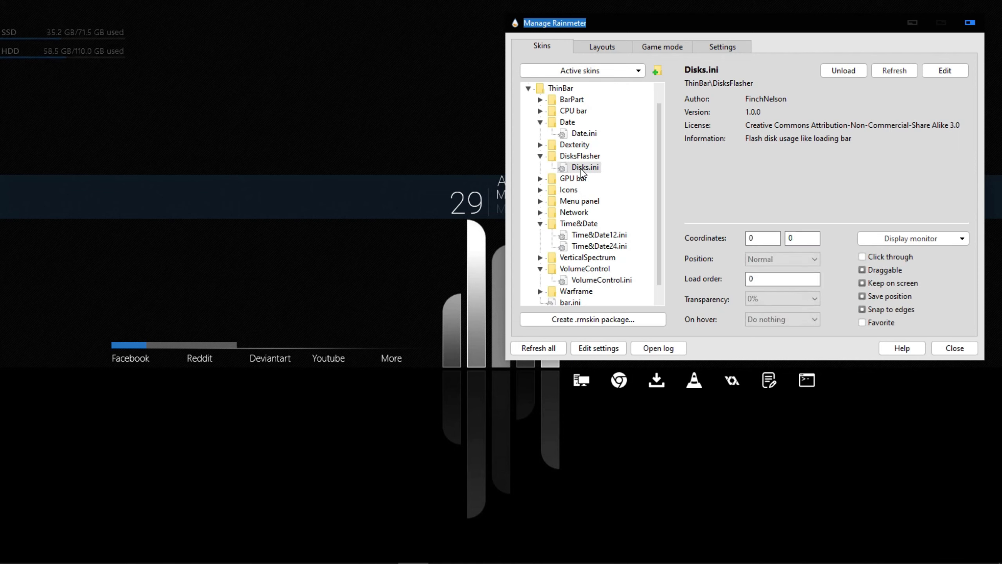
click(539, 178)
click(582, 190)
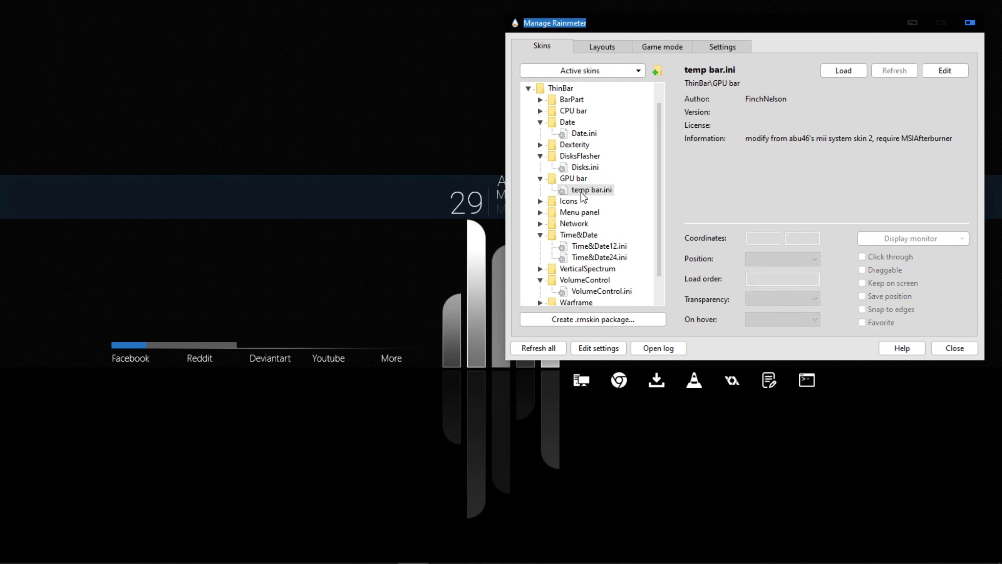
click(541, 111)
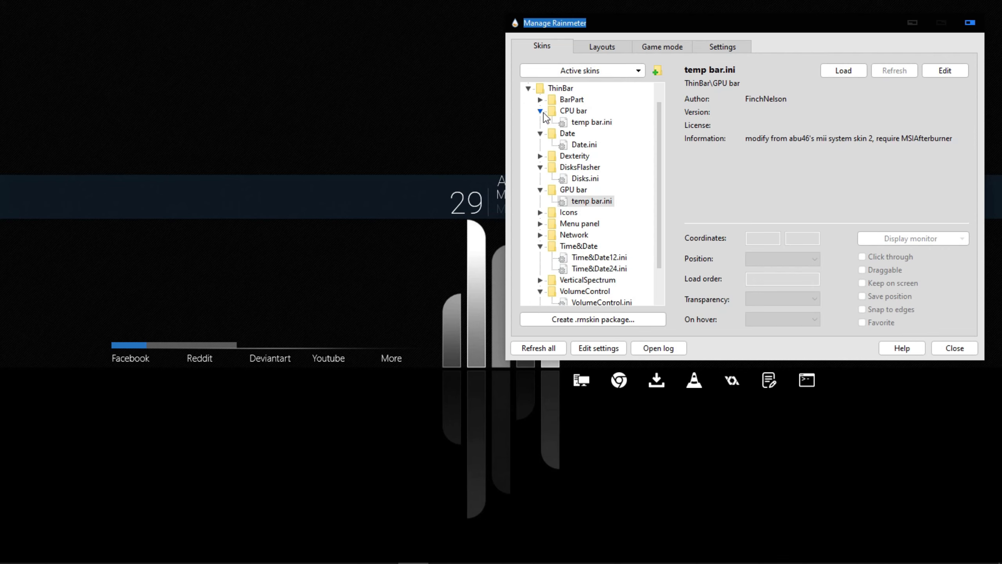
double_click(572, 124)
double_click(573, 125)
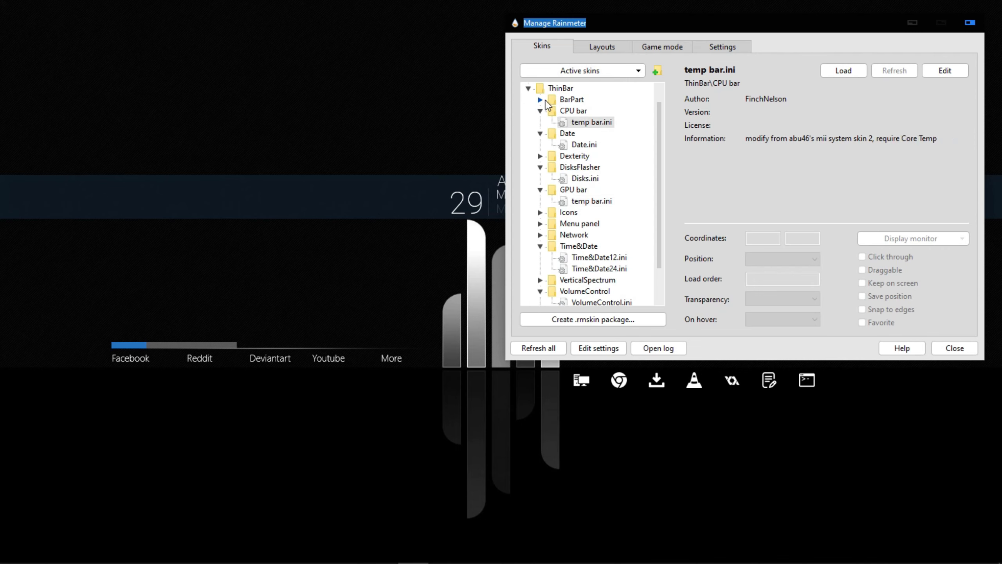
Try the horbar.ini skin from ThinBar's BarPart folder and unload it again
click(540, 100)
click(540, 100)
click(540, 100)
double_click(568, 114)
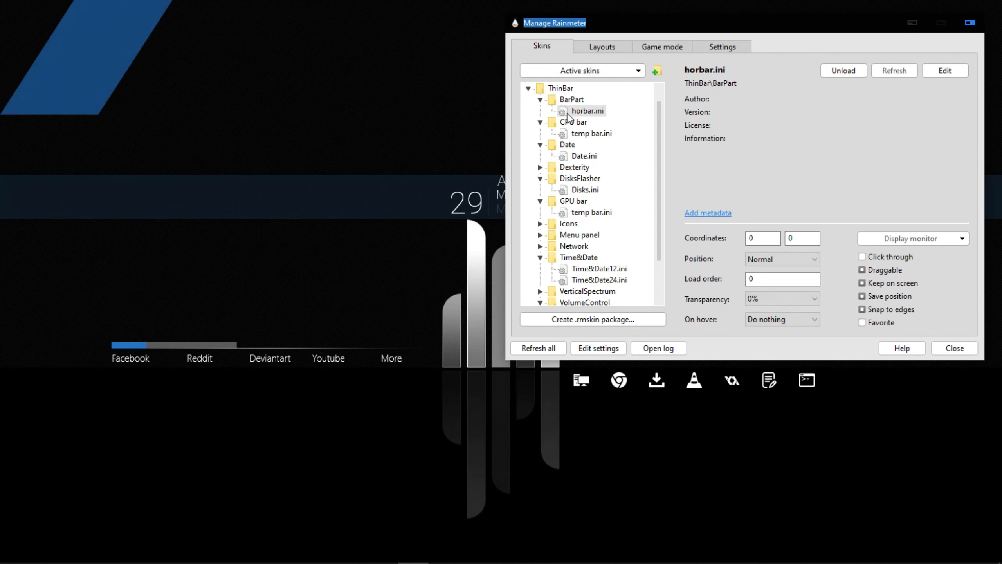
double_click(568, 115)
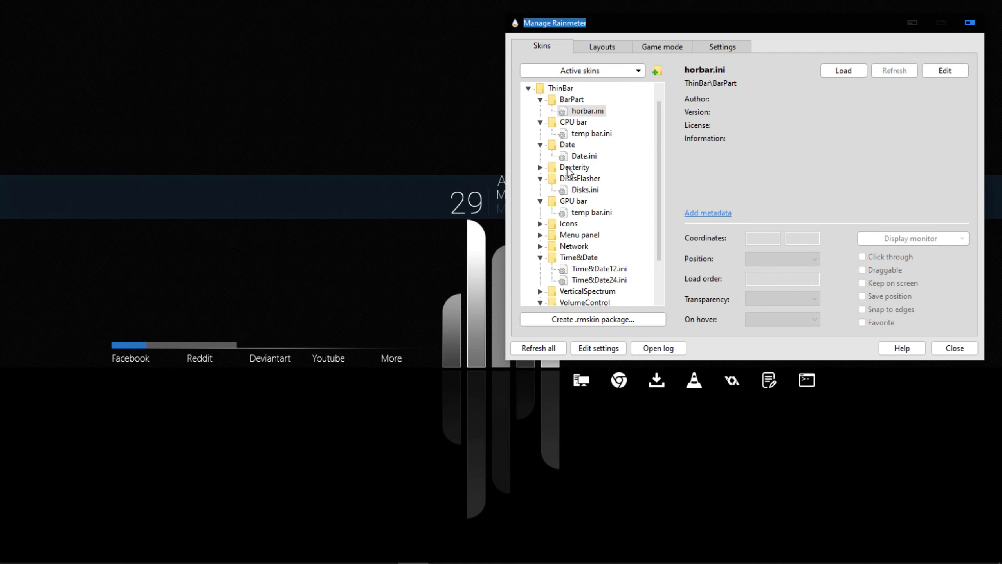
Load the CetusTime.ini skin from ThinBar's Warframe folder and place it just right of the wallpaper's vertical bars, above the icon row
scroll(570, 172, down, 2)
click(540, 280)
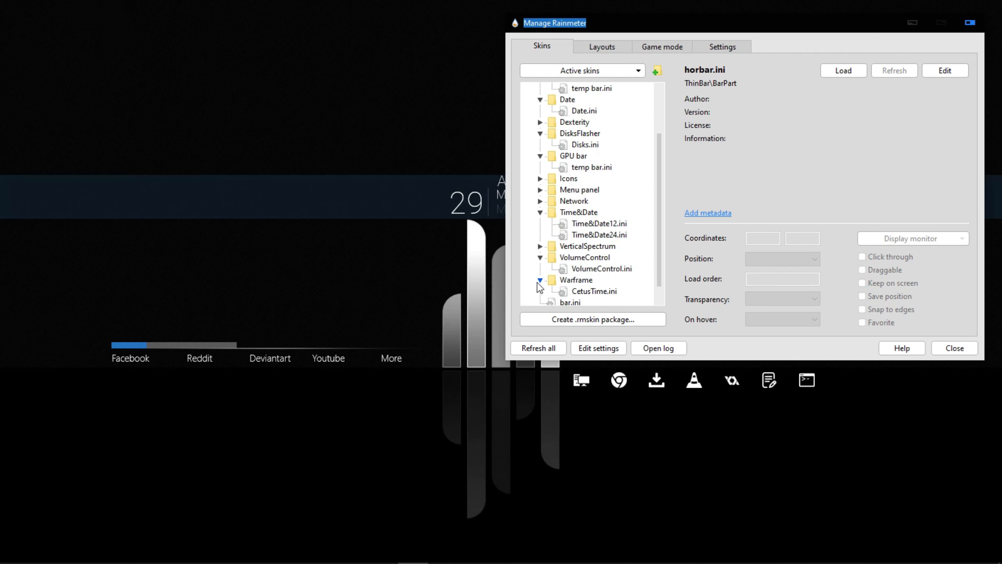
double_click(600, 294)
drag(775, 23, 15, 115)
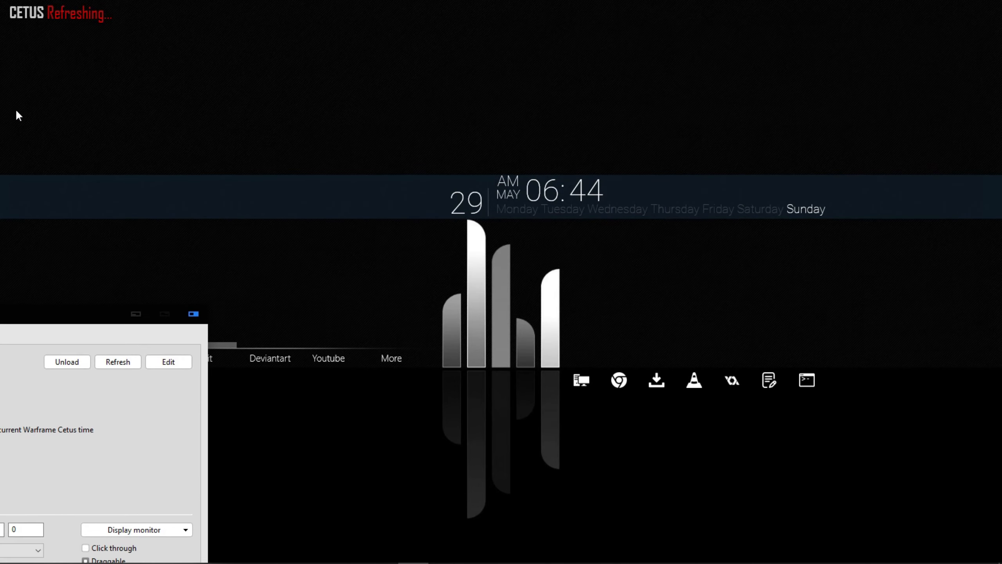
drag(52, 9, 603, 271)
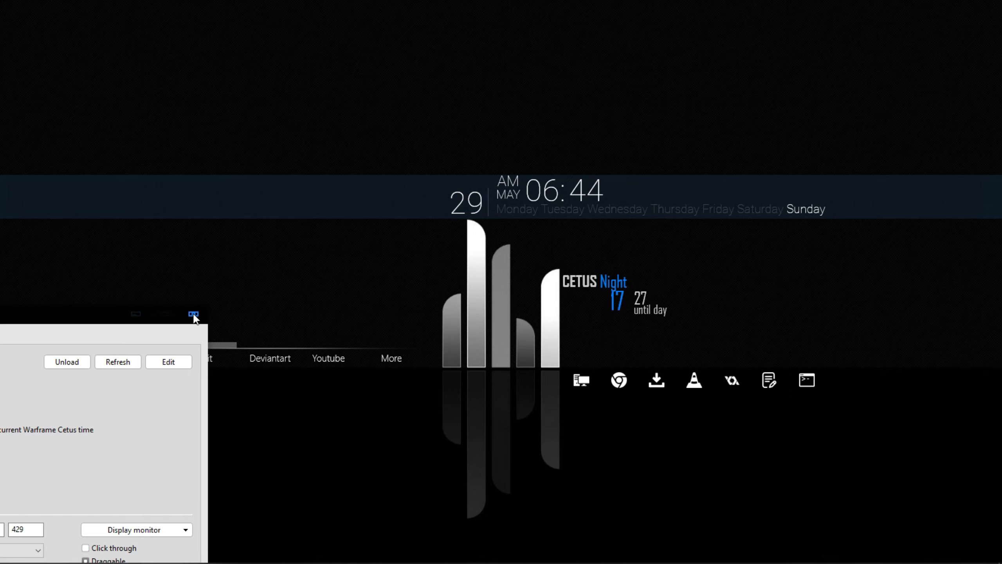
Load the Dexterity.ini skin, minimize the skin manager and move the audio spectrum down onto the horizontal band's upper edge
drag(105, 320, 519, 62)
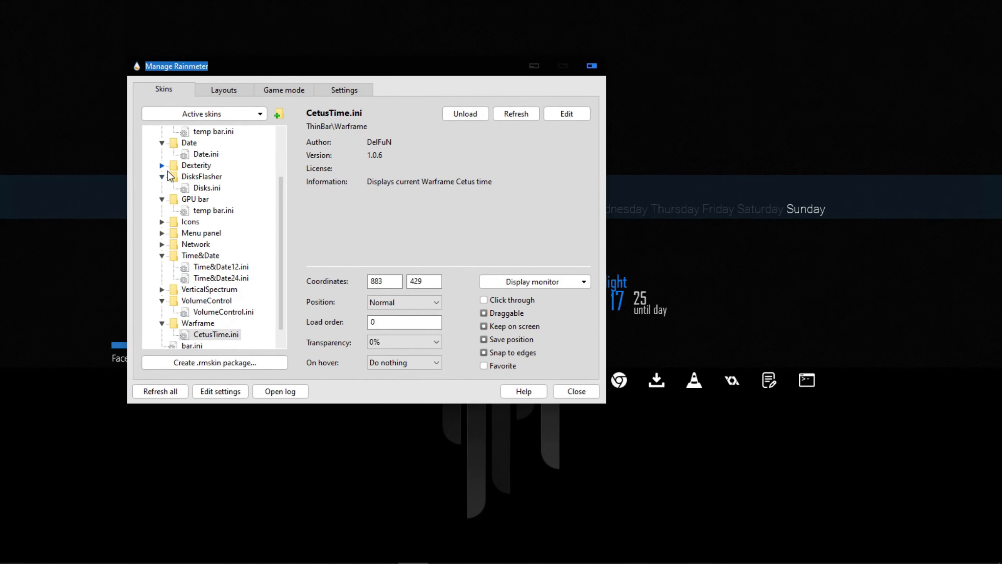
click(161, 166)
click(198, 177)
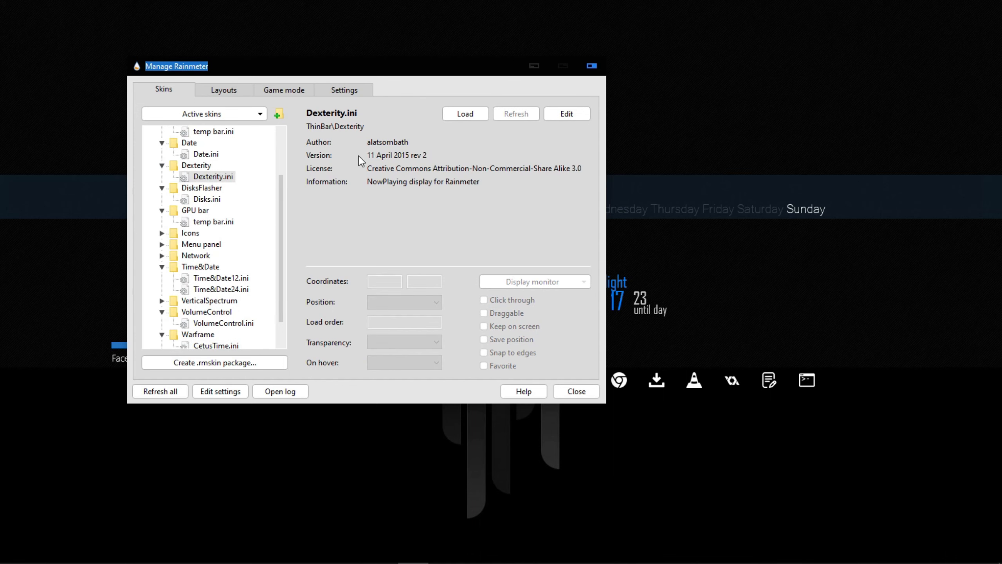
click(461, 115)
click(533, 66)
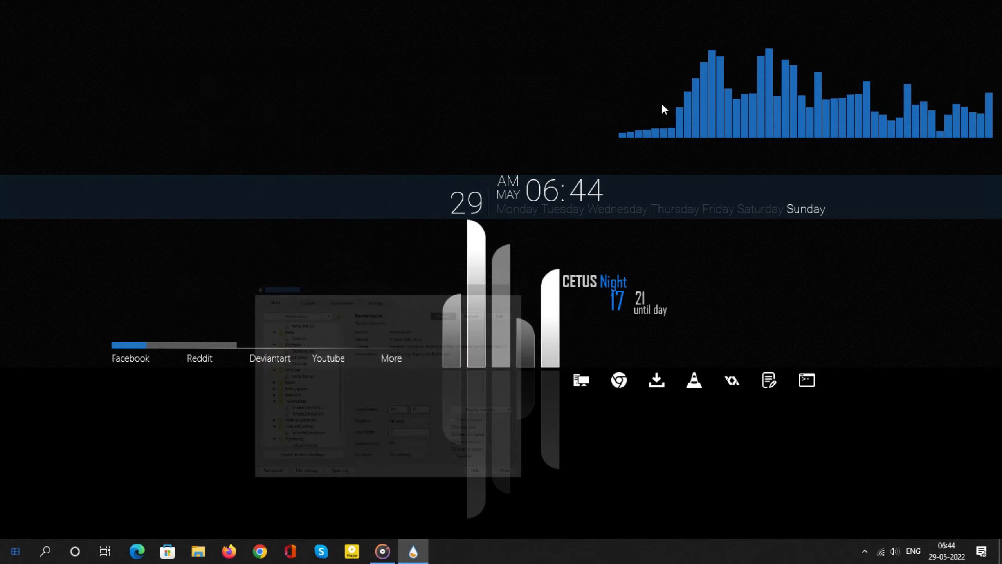
drag(783, 119, 790, 151)
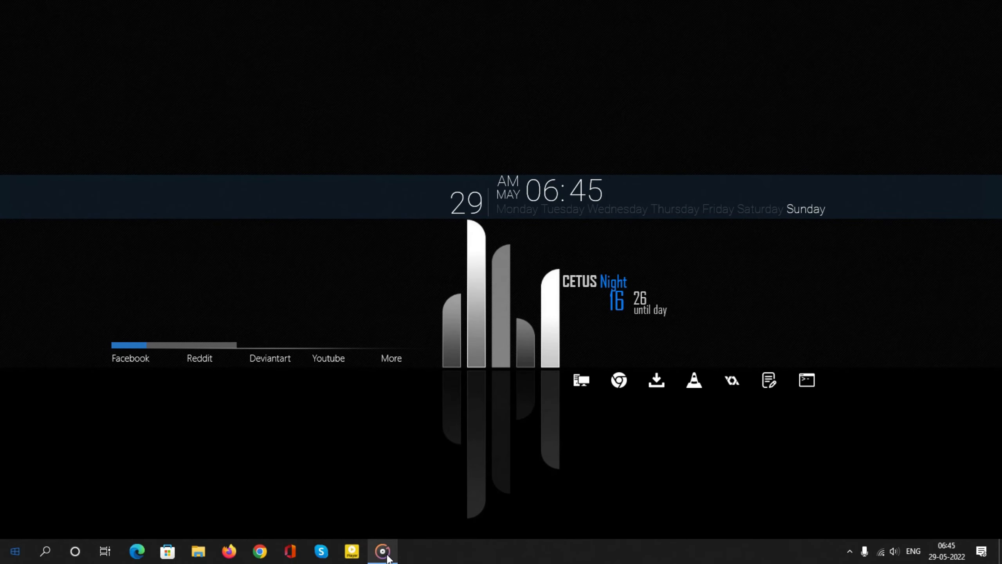
Play the Kheech Meri Photo track with the music player minimized and raise the desktop volume bar to 43%
click(382, 551)
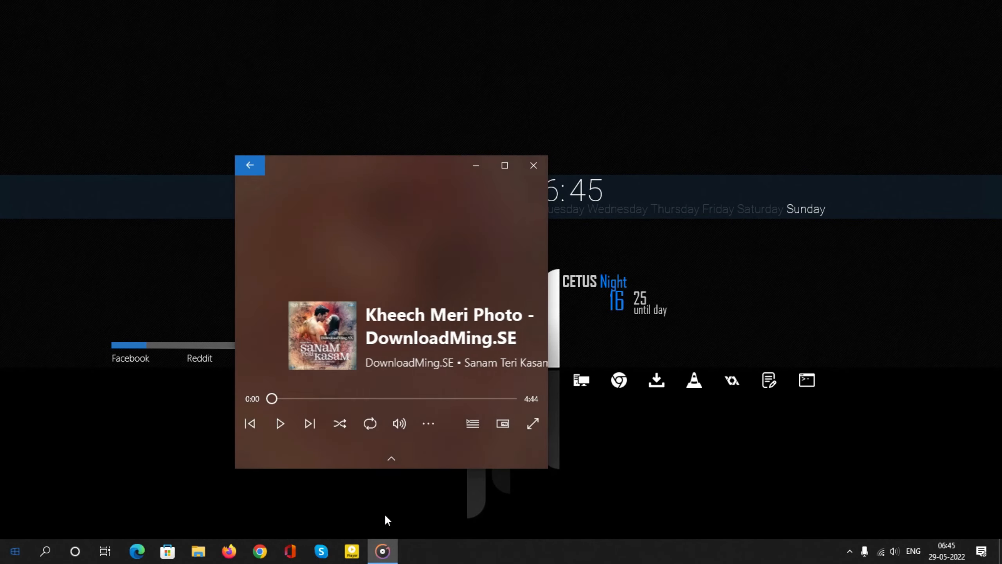
click(280, 423)
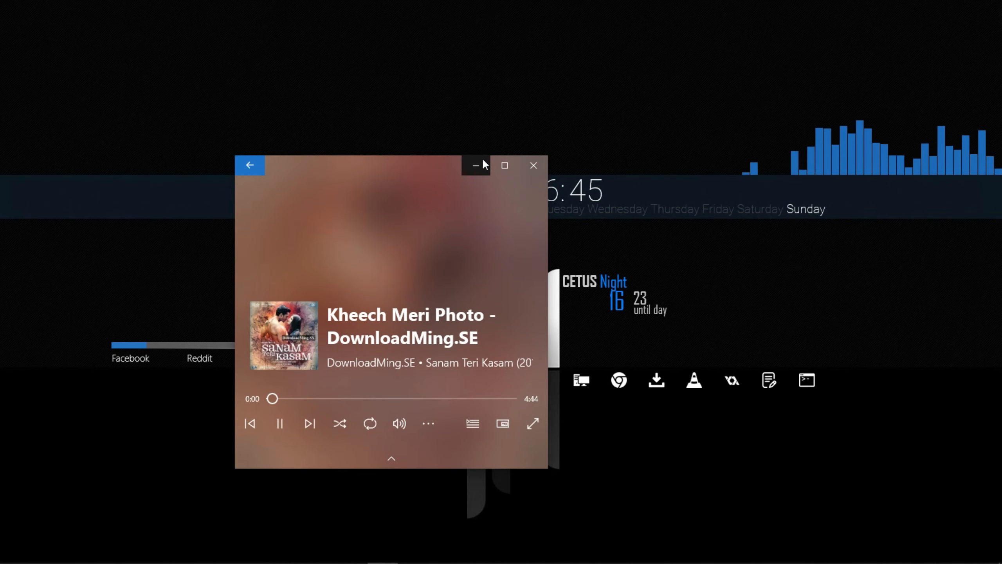
click(477, 166)
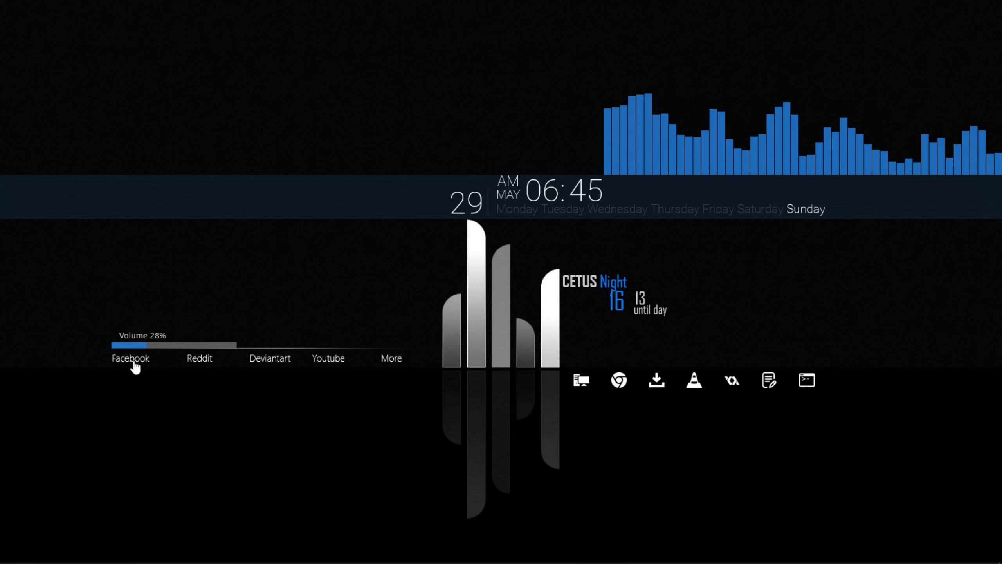
scroll(162, 349, up, 4)
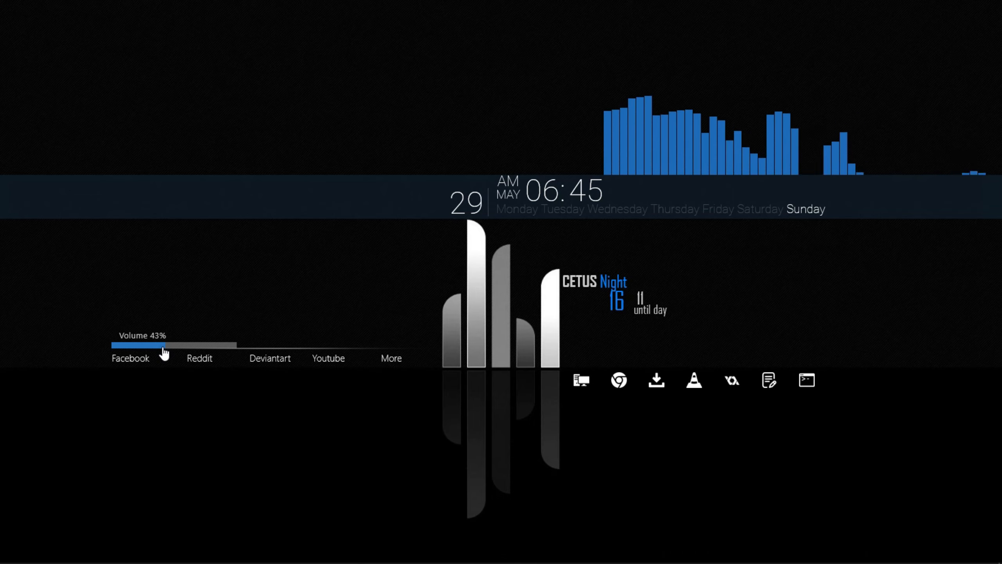
scroll(137, 361, down, 1)
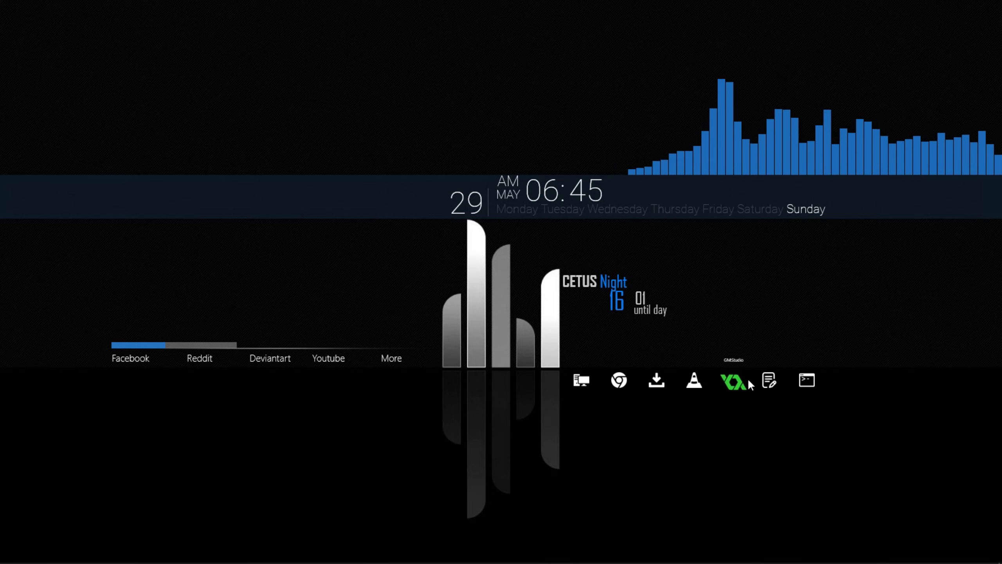
Open This PC from the desktop icon row and examine the themed folders, drives and navigation tree, both windowed and maximized
click(591, 384)
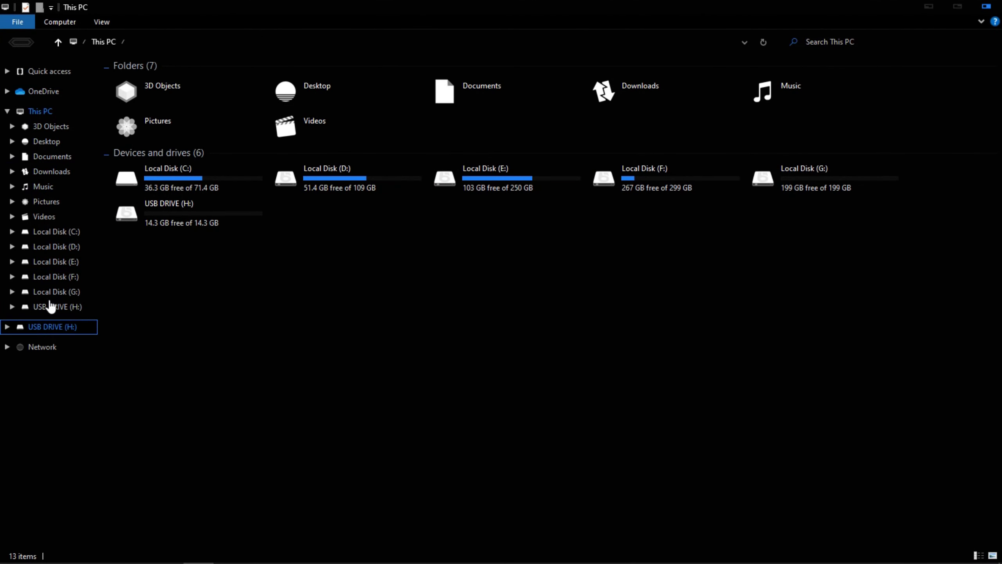
click(6, 110)
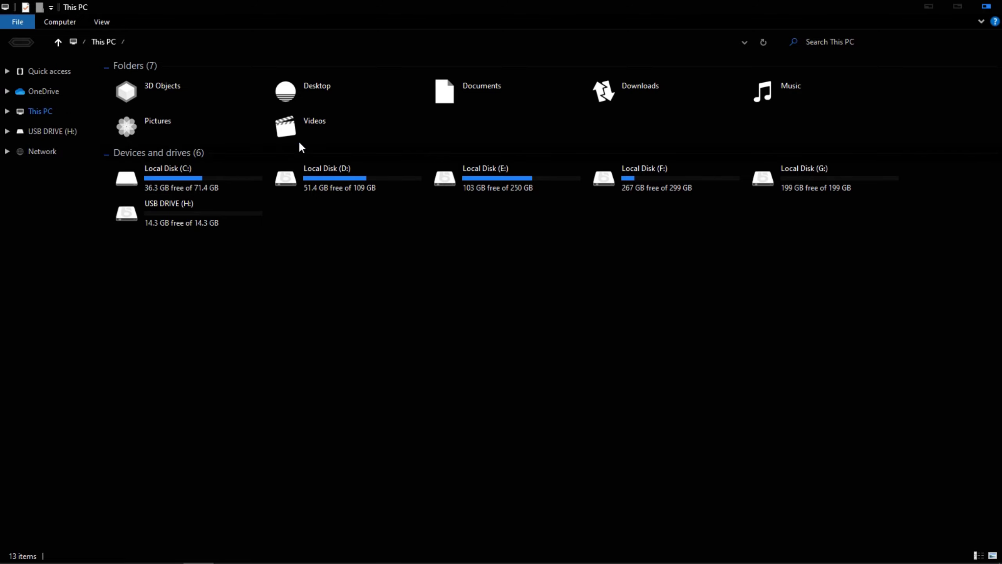
click(958, 5)
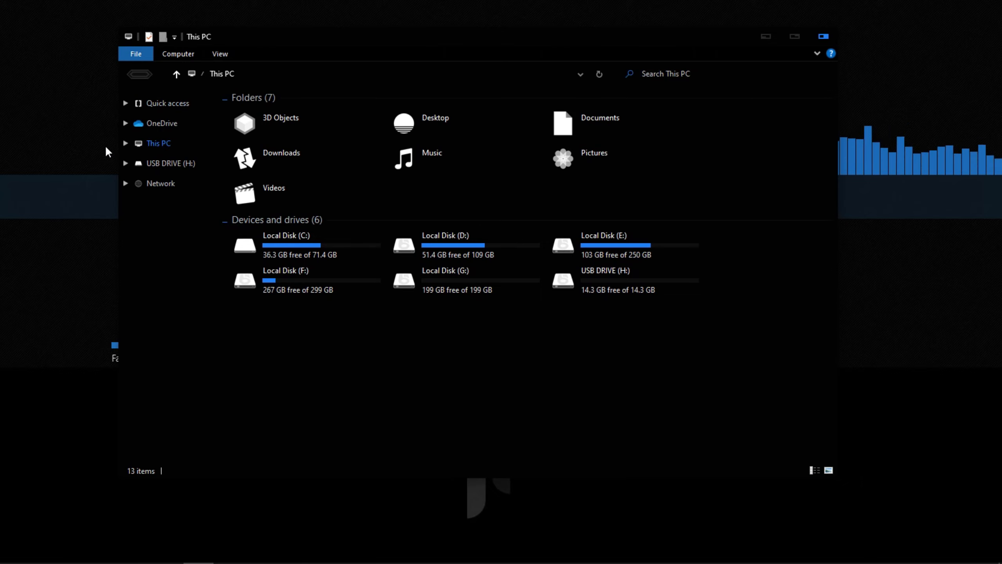
click(125, 143)
click(124, 142)
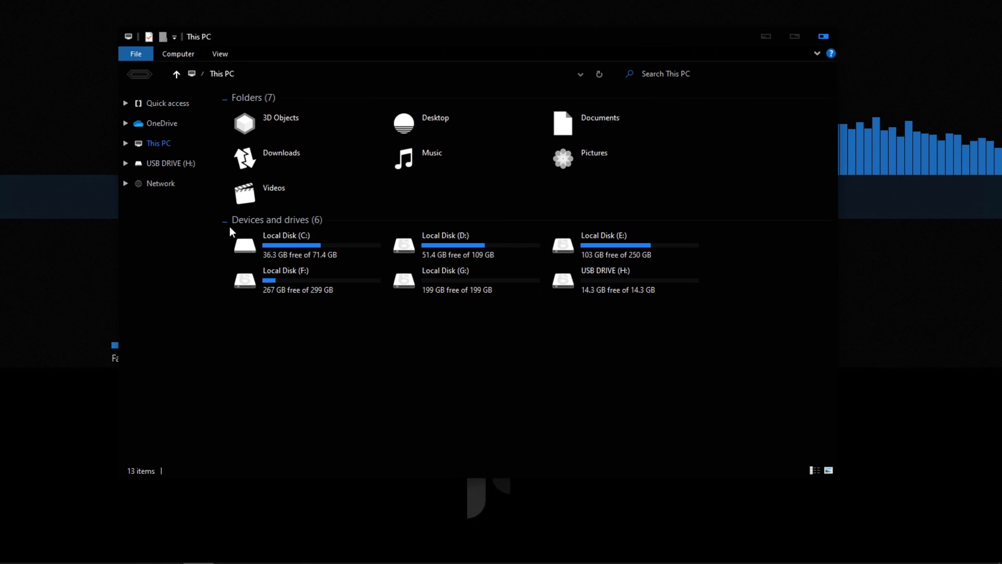
click(225, 219)
click(225, 220)
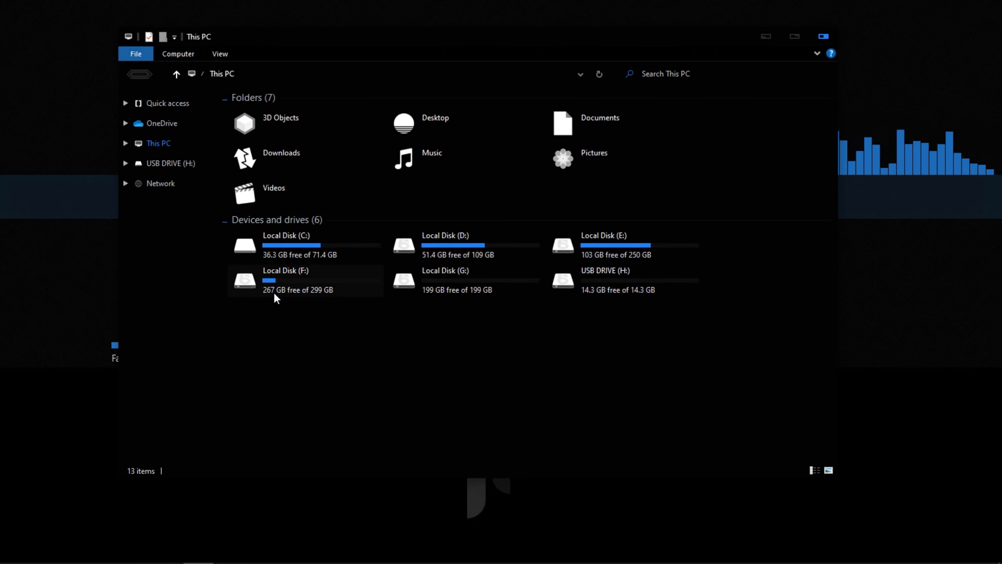
click(793, 36)
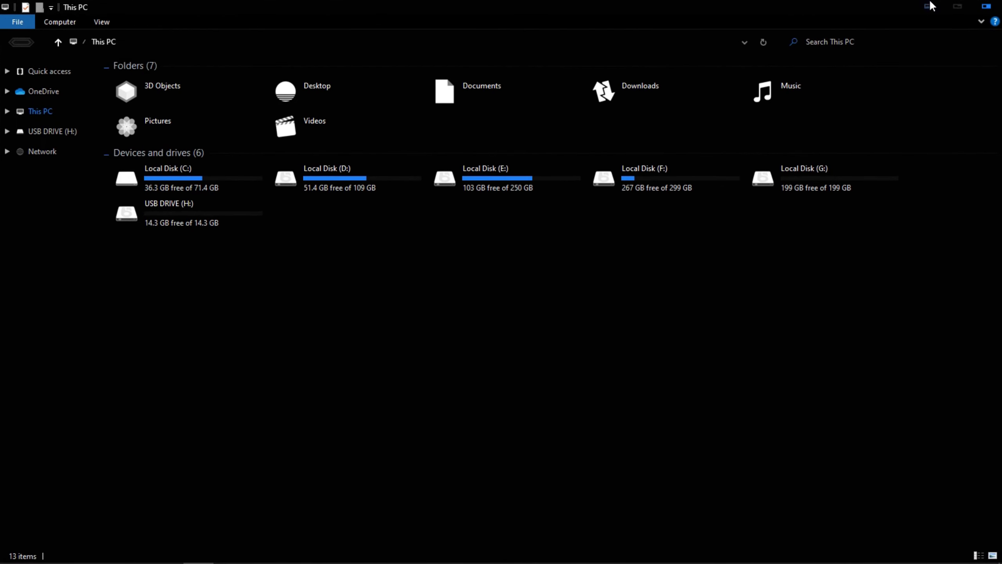